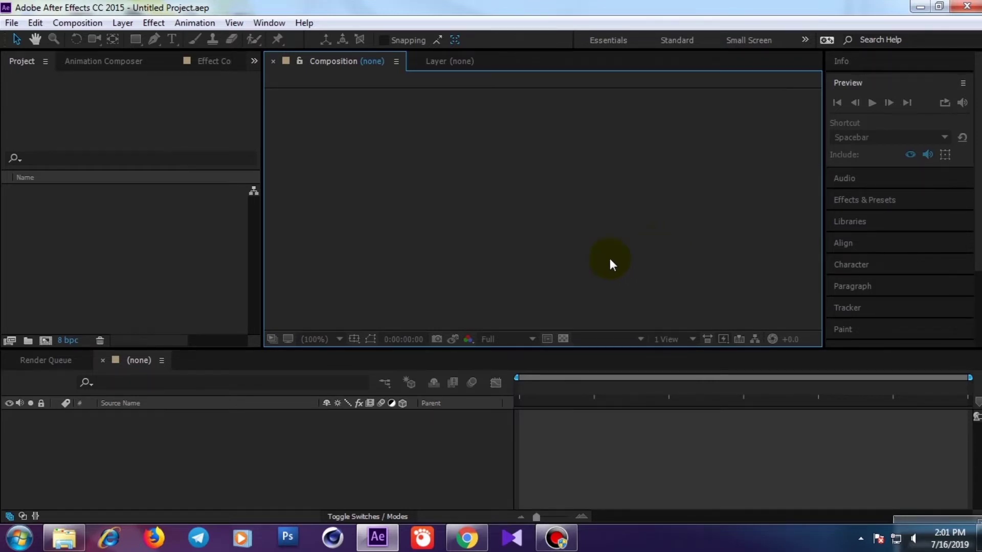
Play footage.mov from the Tutorial frame folder in KMPlayer.
{"action": "left_click", "coordinate": [64, 537]}
{"action": "left_click", "coordinate": [468, 170]}
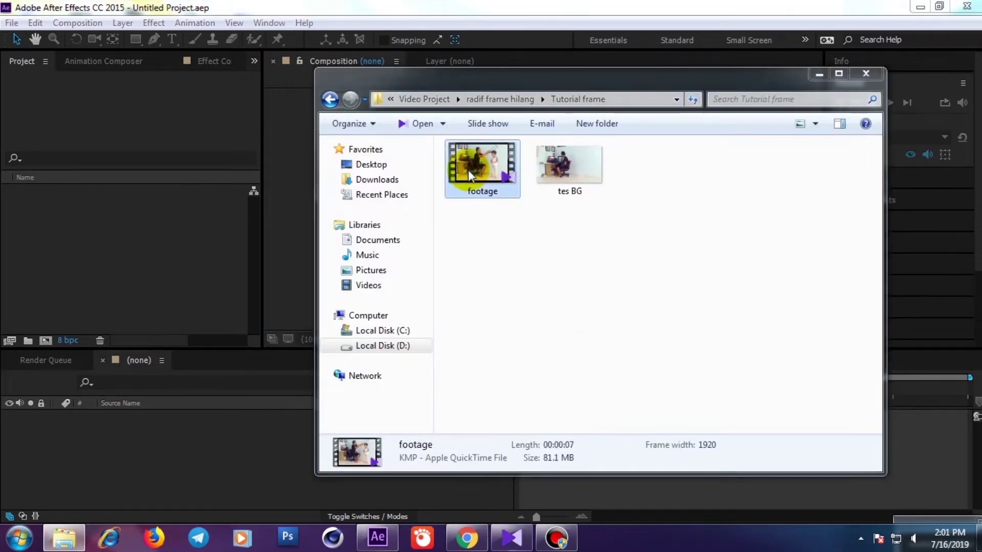
{"action": "double_click", "coordinate": [468, 170]}
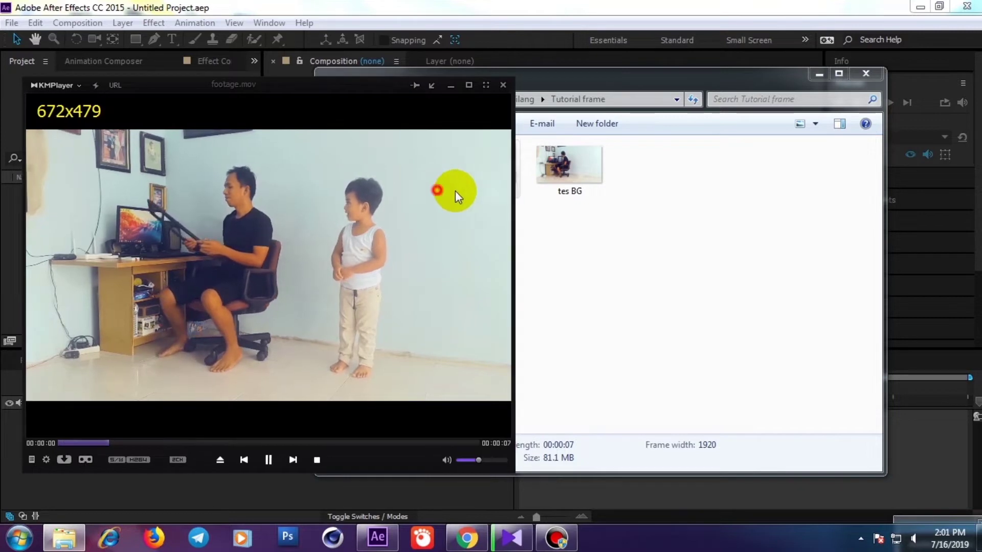
Move the KMPlayer window to the right and the folder window to the left, bringing the folder forward.
{"action": "left_click_drag", "start_coordinate": [455, 191], "coordinate": [514, 191]}
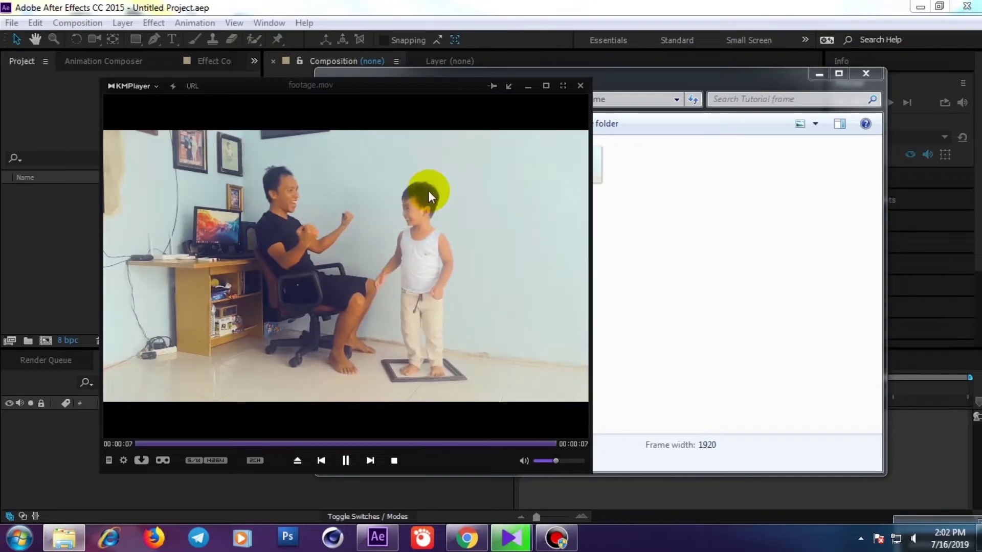
{"action": "left_click_drag", "start_coordinate": [429, 191], "coordinate": [736, 202]}
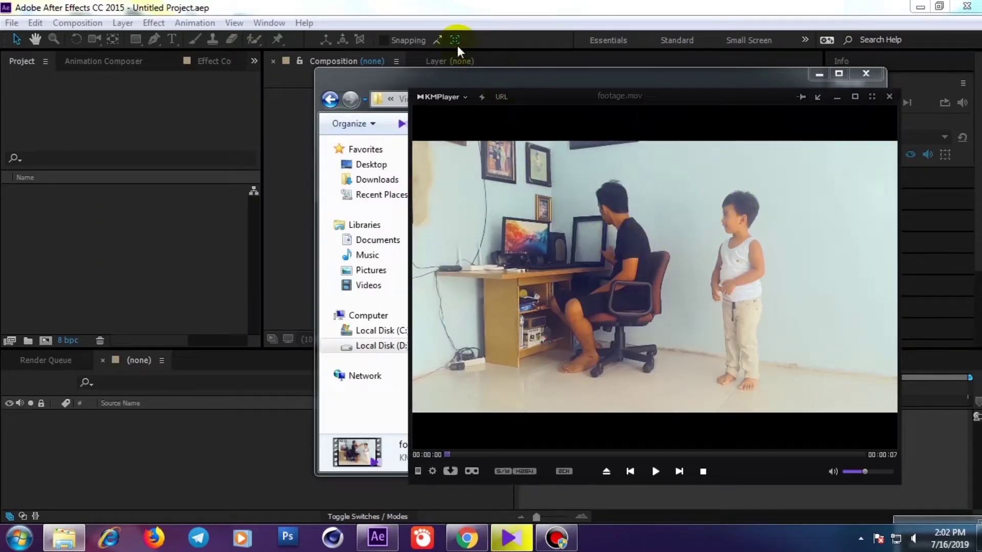
{"action": "left_click_drag", "start_coordinate": [400, 78], "coordinate": [314, 79]}
{"action": "left_click", "coordinate": [486, 251]}
Open tes BG in Windows Photo Viewer and minimize the folder window.
{"action": "left_click", "coordinate": [481, 160]}
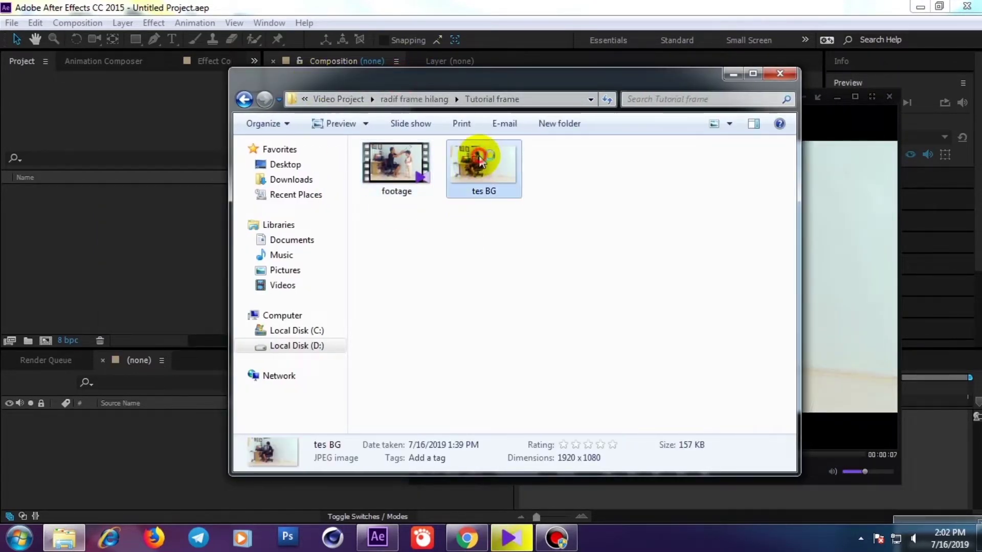
{"action": "double_click", "coordinate": [481, 160]}
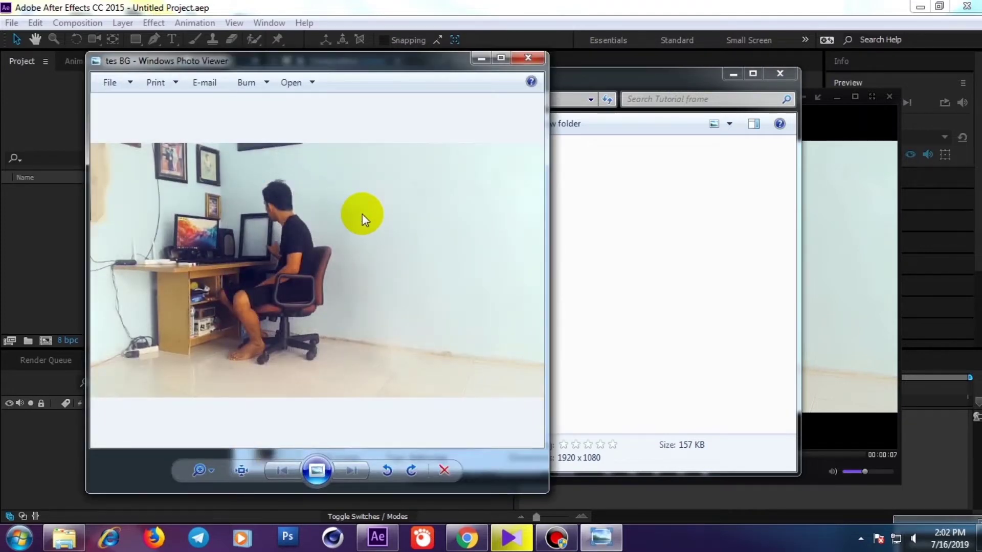
{"action": "left_click", "coordinate": [612, 217]}
{"action": "left_click", "coordinate": [733, 73]}
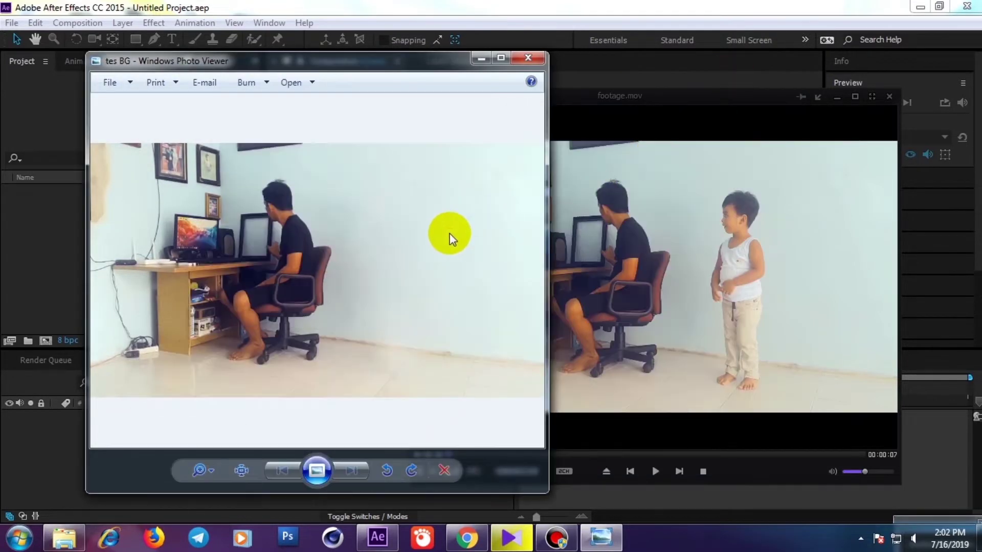
Switch back and forth between the tes BG photo and the footage video, then close both viewers.
{"action": "left_click", "coordinate": [664, 240]}
{"action": "left_click", "coordinate": [388, 293]}
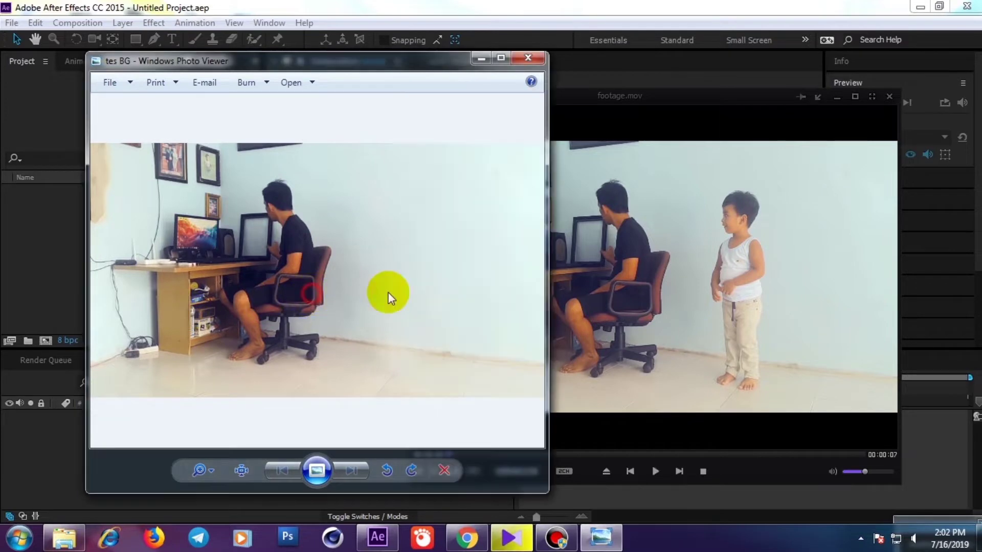
{"action": "left_click", "coordinate": [580, 281]}
{"action": "left_click", "coordinate": [357, 274]}
{"action": "left_click", "coordinate": [441, 271]}
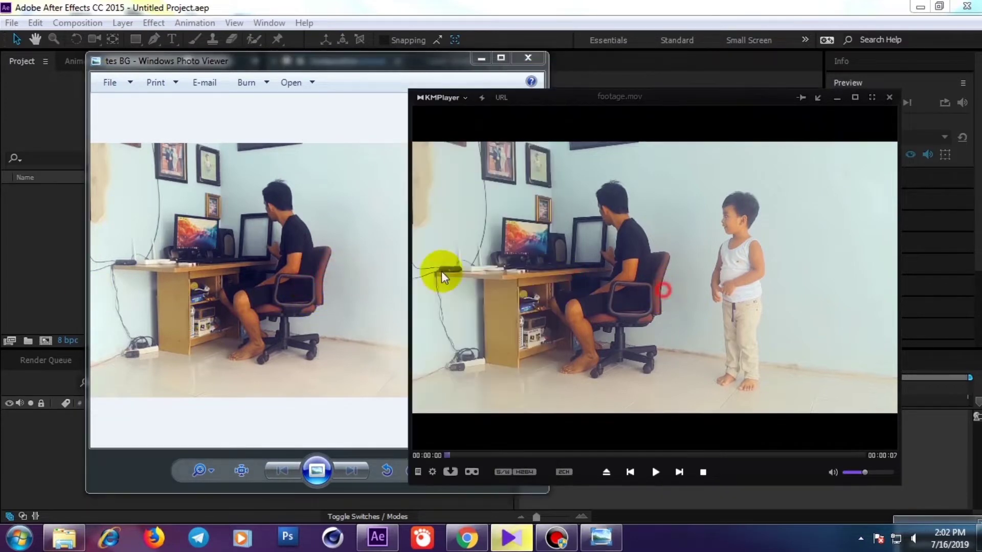
{"action": "left_click", "coordinate": [348, 269]}
{"action": "left_click", "coordinate": [594, 262]}
{"action": "left_click", "coordinate": [317, 284]}
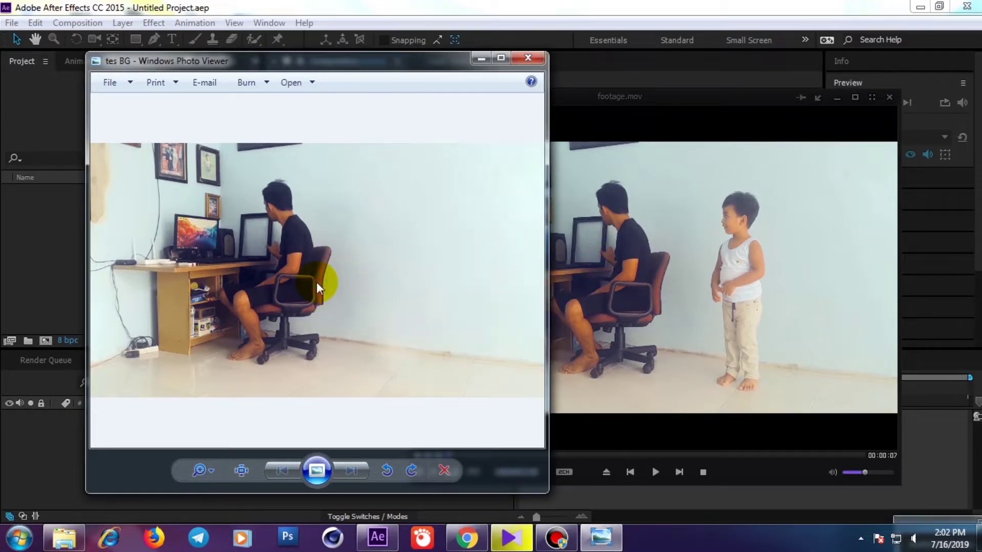
{"action": "left_click", "coordinate": [536, 59]}
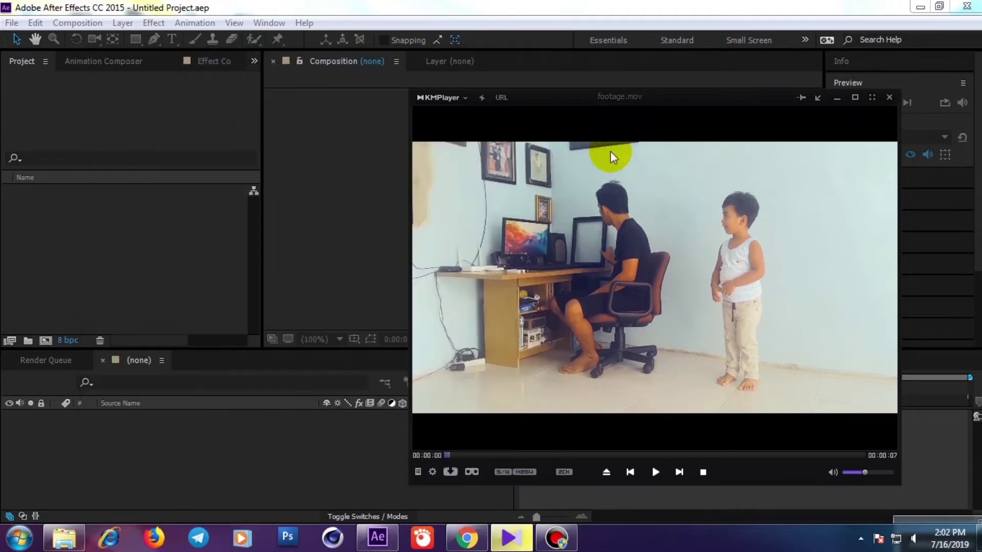
{"action": "left_click", "coordinate": [890, 97]}
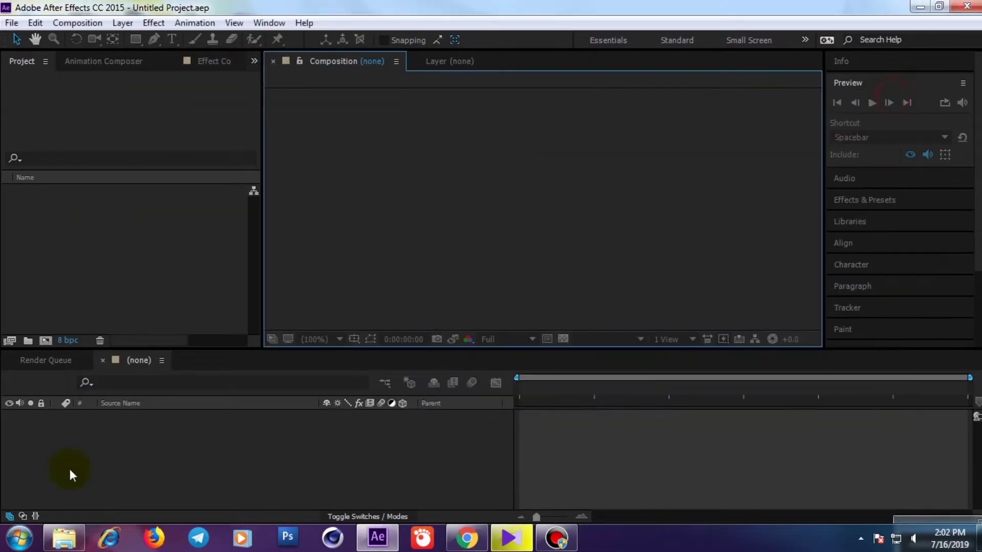
Import footage.mov and tes BG.jpg from the Tutorial frame folder into the Project panel.
{"action": "left_click", "coordinate": [64, 537]}
{"action": "left_click", "coordinate": [474, 295]}
{"action": "left_click_drag", "start_coordinate": [386, 229], "coordinate": [492, 159]}
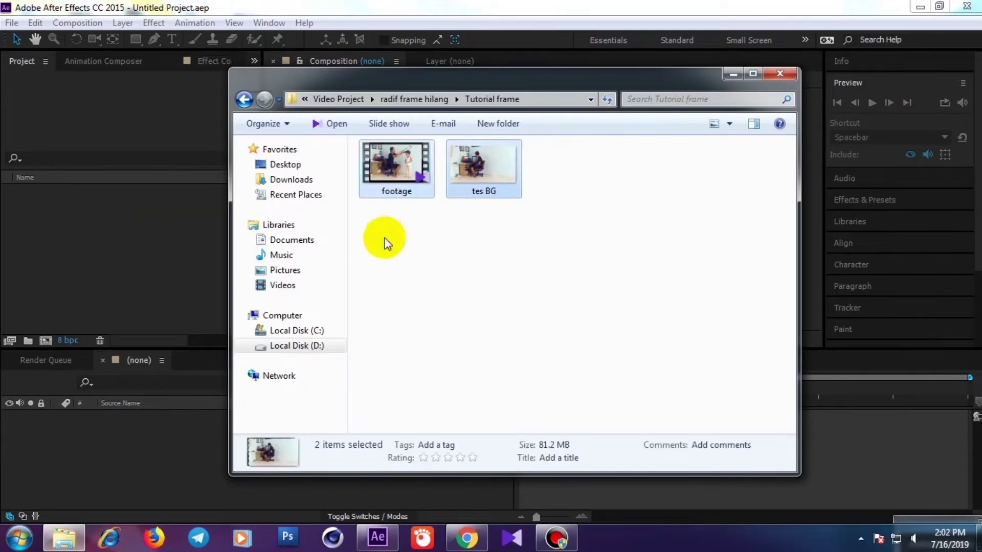
{"action": "left_click_drag", "start_coordinate": [389, 176], "coordinate": [140, 294]}
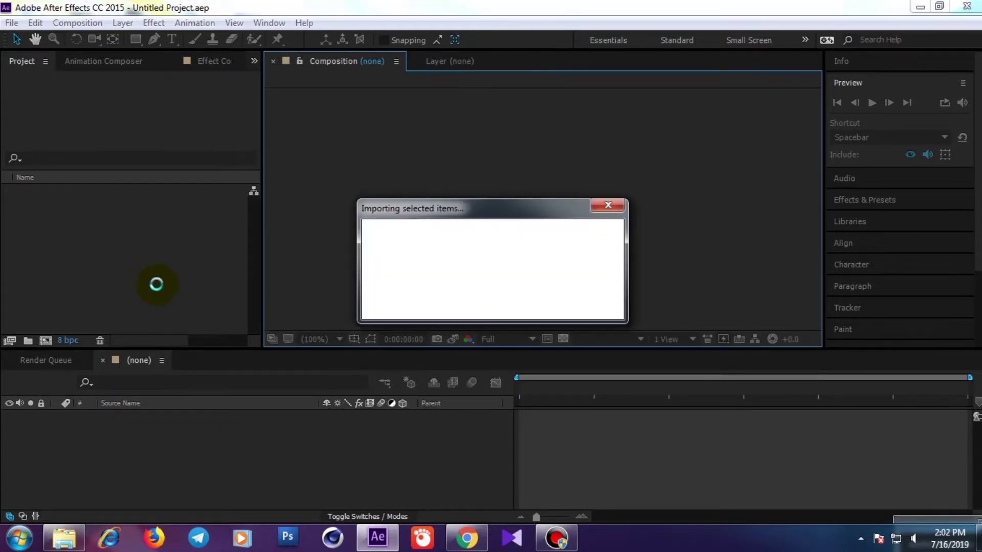
Create a 1920x1080 composition from footage.mov, set preview resolution to Third, and scrub the clip.
{"action": "left_click_drag", "start_coordinate": [45, 192], "coordinate": [47, 338]}
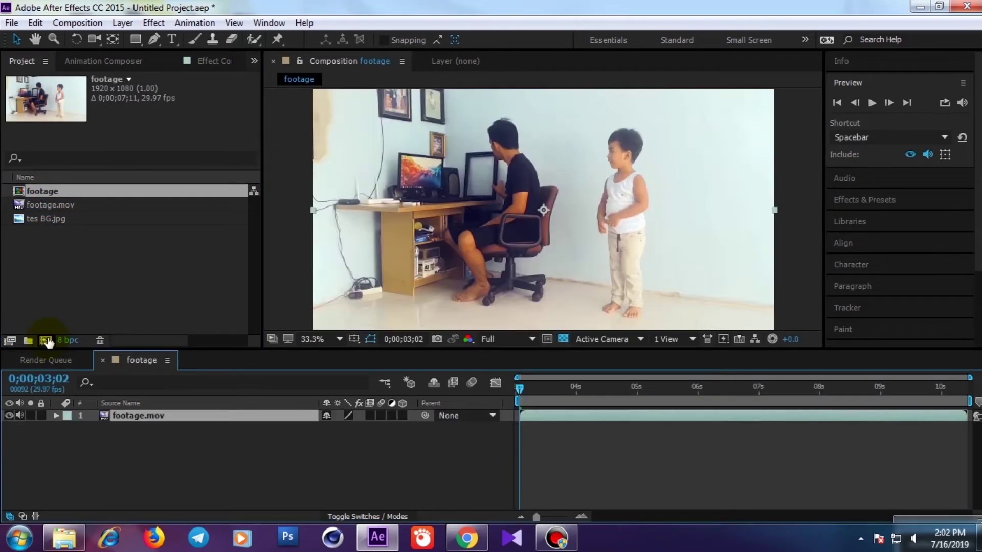
{"action": "left_click", "coordinate": [504, 342]}
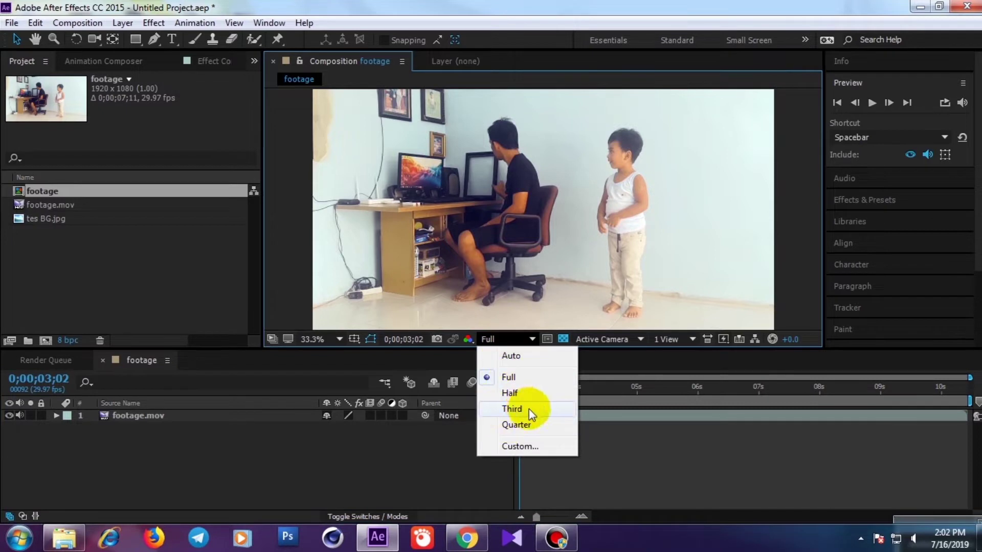
{"action": "left_click", "coordinate": [514, 409]}
{"action": "mouse_move", "coordinate": [520, 389]}
{"action": "left_mouse_down"}
{"action": "mouse_move", "coordinate": [655, 397]}
{"action": "mouse_move", "coordinate": [462, 406]}
{"action": "left_mouse_up"}
{"action": "scroll", "coordinate": [597, 260], "scroll_direction": "down", "scroll_amount": 1}
{"action": "scroll", "coordinate": [599, 320], "scroll_direction": "up", "scroll_amount": 1}
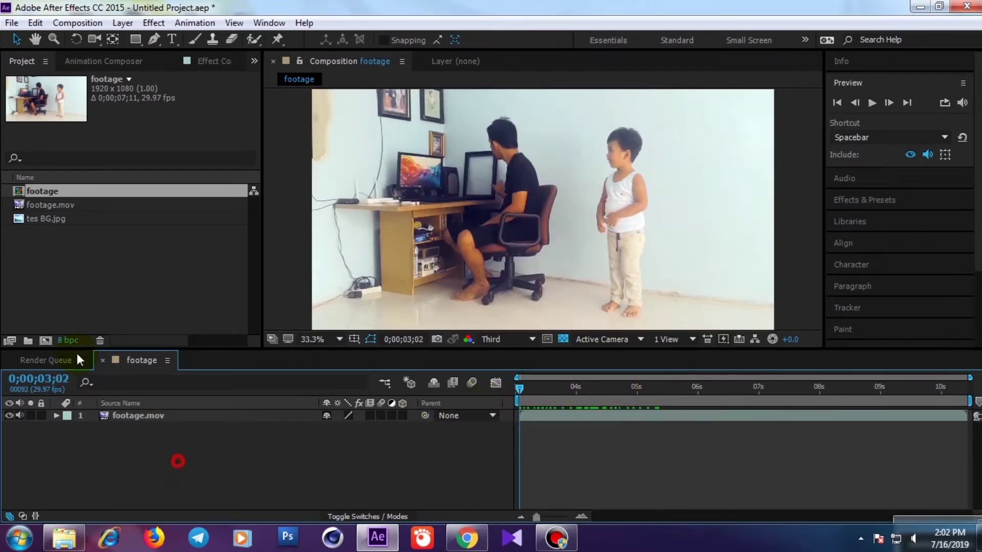
Place tes BG.jpg below footage.mov, select footage.mov at 0;00;04;19, and choose the Pen tool.
{"action": "left_click_drag", "start_coordinate": [37, 219], "coordinate": [112, 440]}
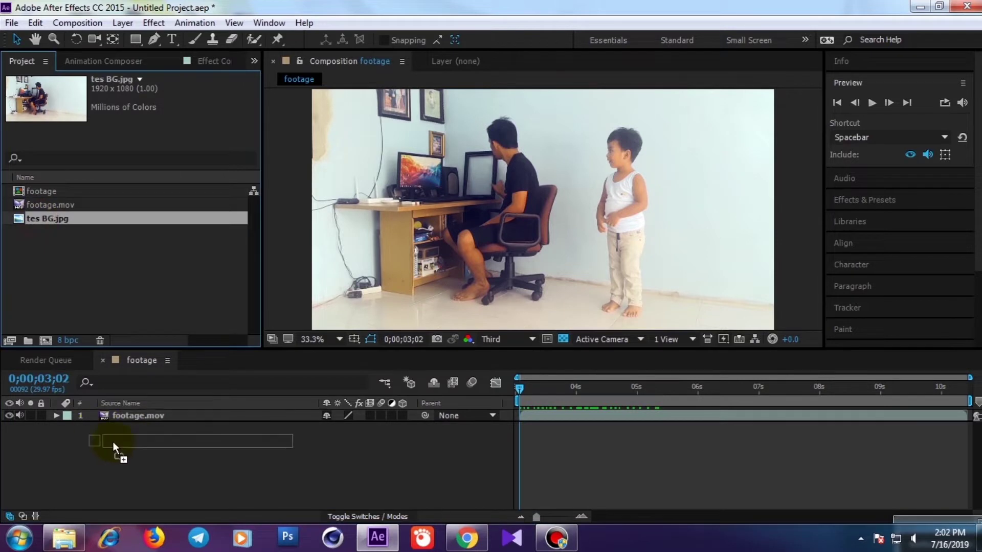
{"action": "left_click", "coordinate": [112, 440]}
{"action": "left_click", "coordinate": [130, 417]}
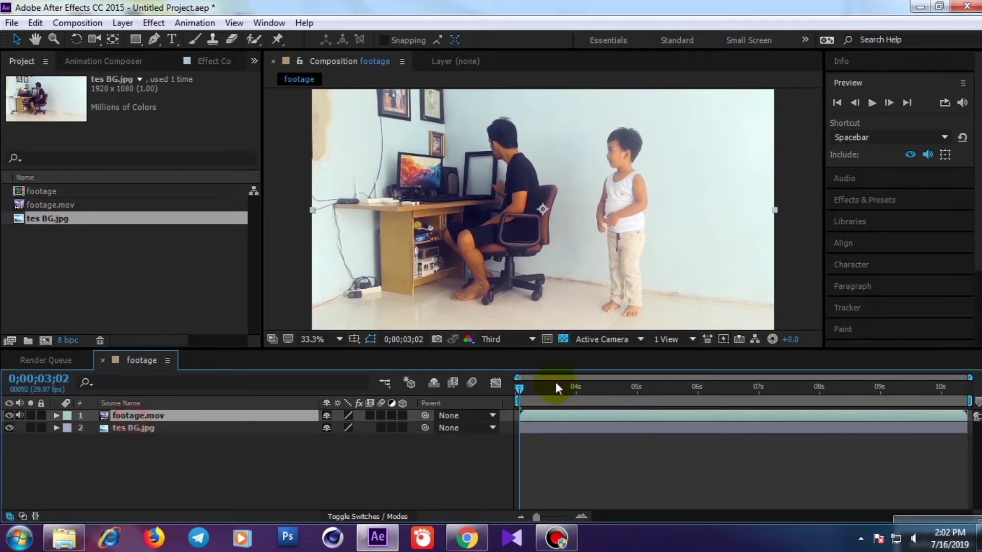
{"action": "left_click_drag", "start_coordinate": [521, 388], "coordinate": [615, 404]}
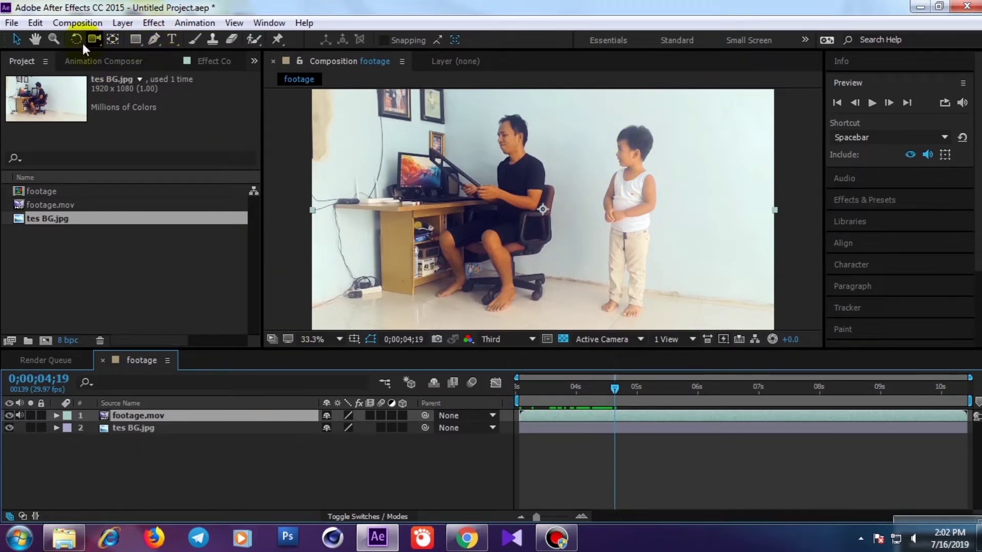
{"action": "left_click", "coordinate": [155, 39]}
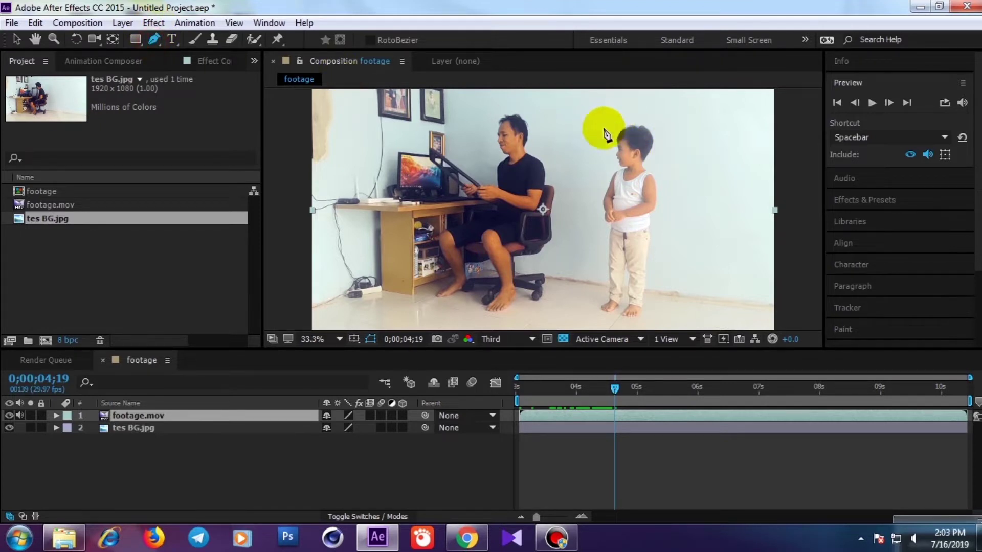
Trace mask points from above the boy's head, down his right side, around his feet and up his left.
{"action": "left_click_drag", "start_coordinate": [612, 120], "coordinate": [641, 117]}
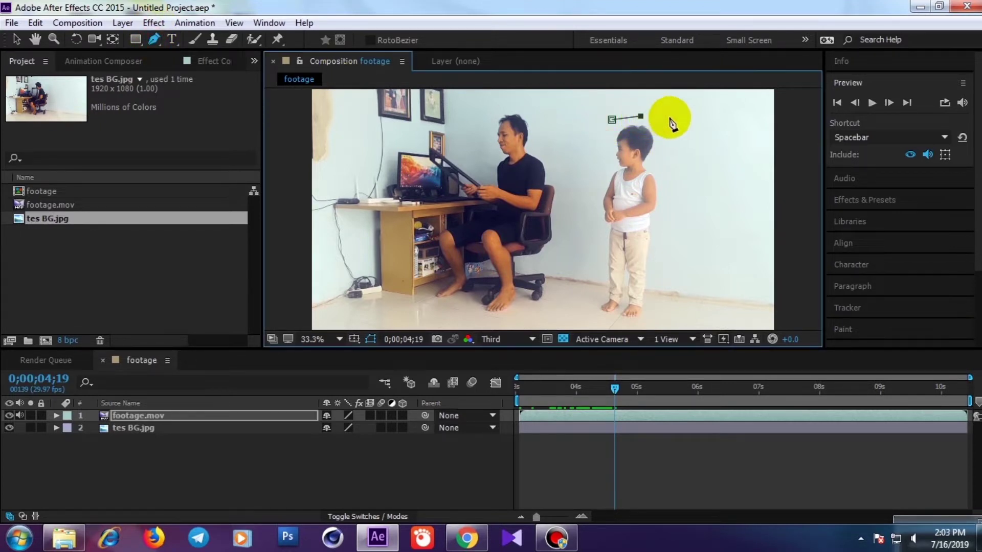
{"action": "left_click", "coordinate": [669, 117]}
{"action": "left_click", "coordinate": [668, 136]}
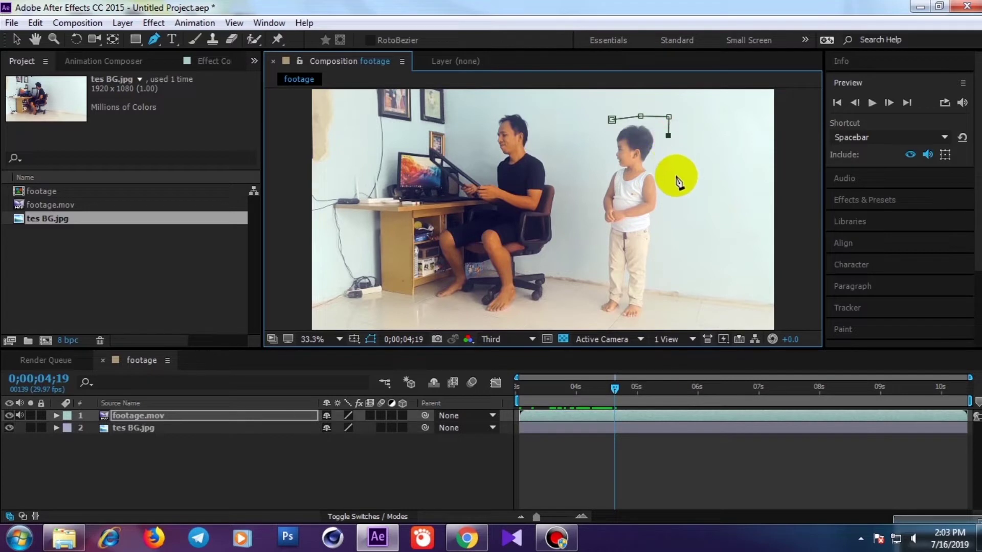
{"action": "left_click", "coordinate": [673, 277]}
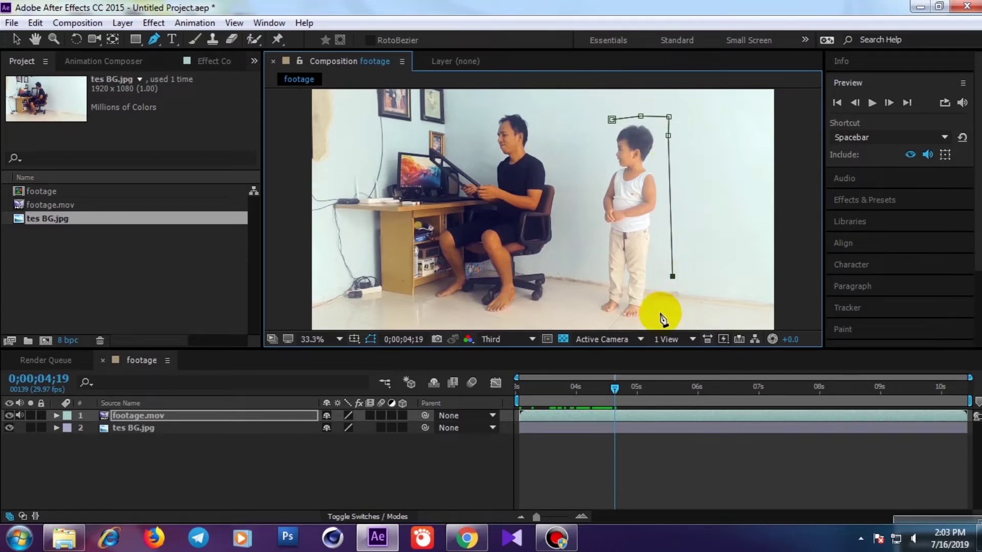
{"action": "left_click", "coordinate": [660, 312]}
{"action": "left_click", "coordinate": [641, 323]}
{"action": "left_click", "coordinate": [593, 320]}
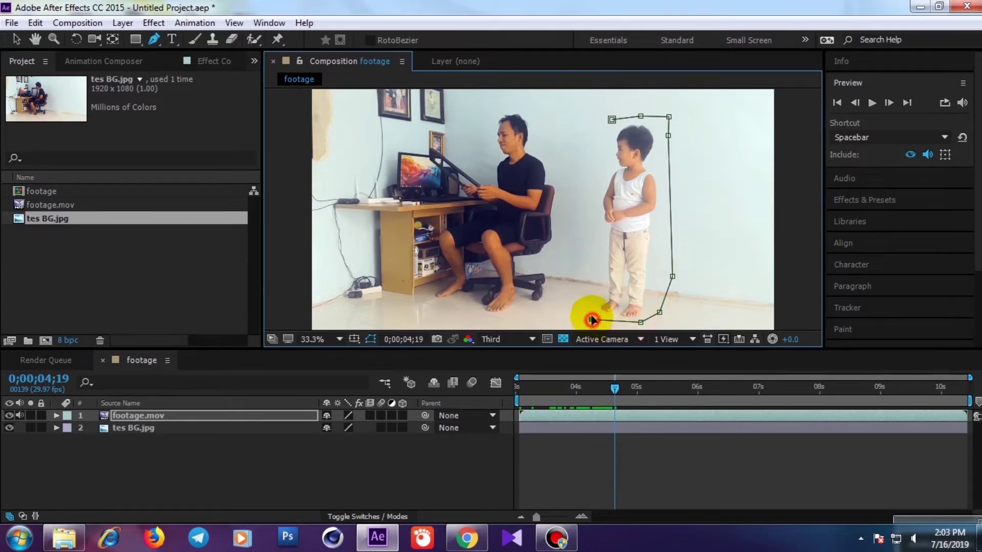
{"action": "left_click", "coordinate": [591, 294]}
{"action": "left_click", "coordinate": [596, 267]}
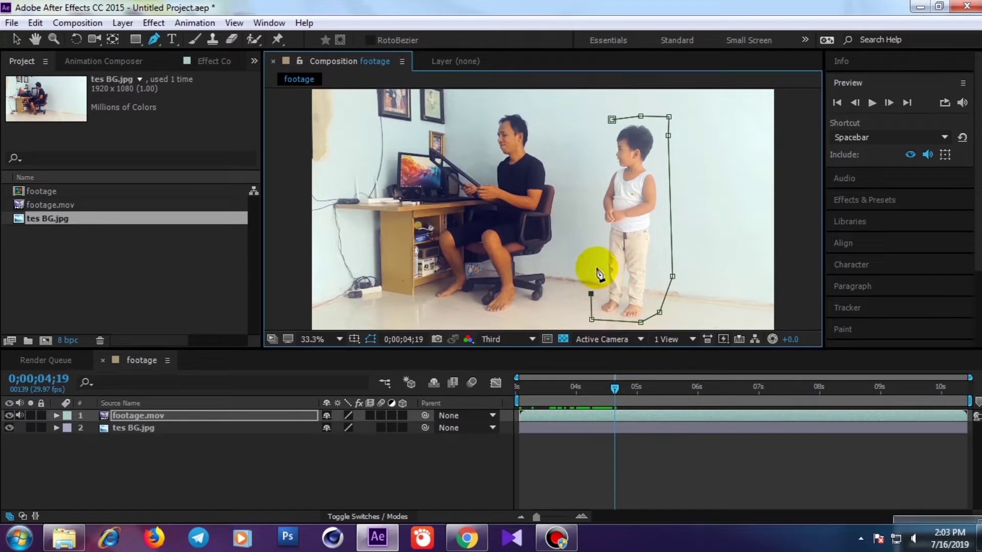
{"action": "left_click", "coordinate": [591, 237]}
{"action": "left_click", "coordinate": [592, 197]}
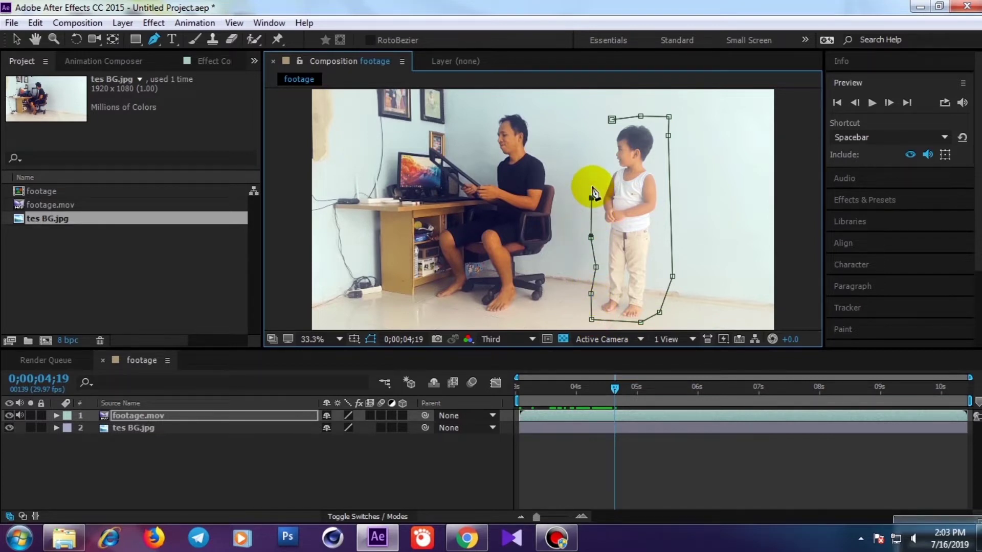
Undo the stray point, re-place points beside his arm and shoulder, and close the mask at its start.
{"action": "key", "text": "ctrl+z"}
{"action": "key", "text": "ctrl+z"}
{"action": "left_click", "coordinate": [591, 223]}
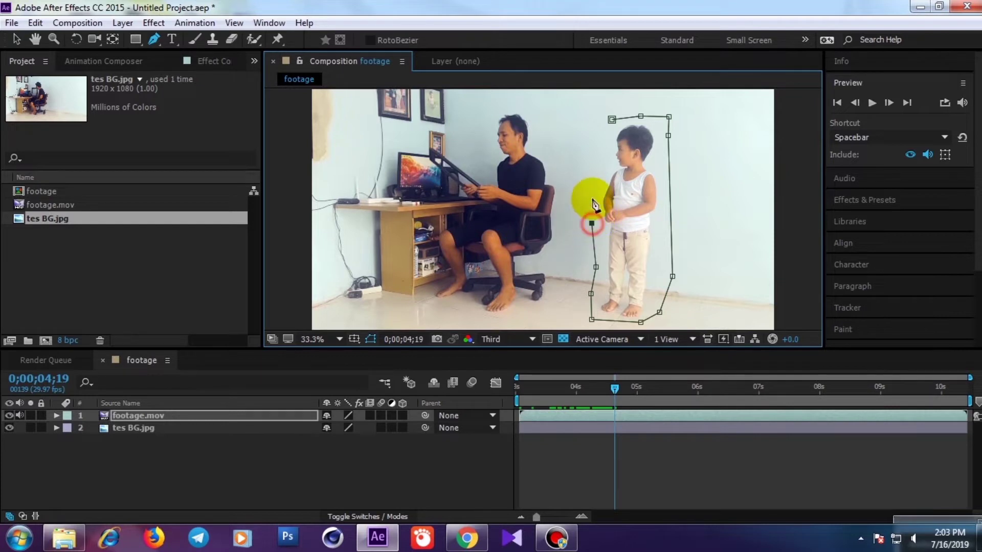
{"action": "left_click", "coordinate": [588, 185]}
{"action": "left_click", "coordinate": [595, 162]}
{"action": "left_click", "coordinate": [598, 137]}
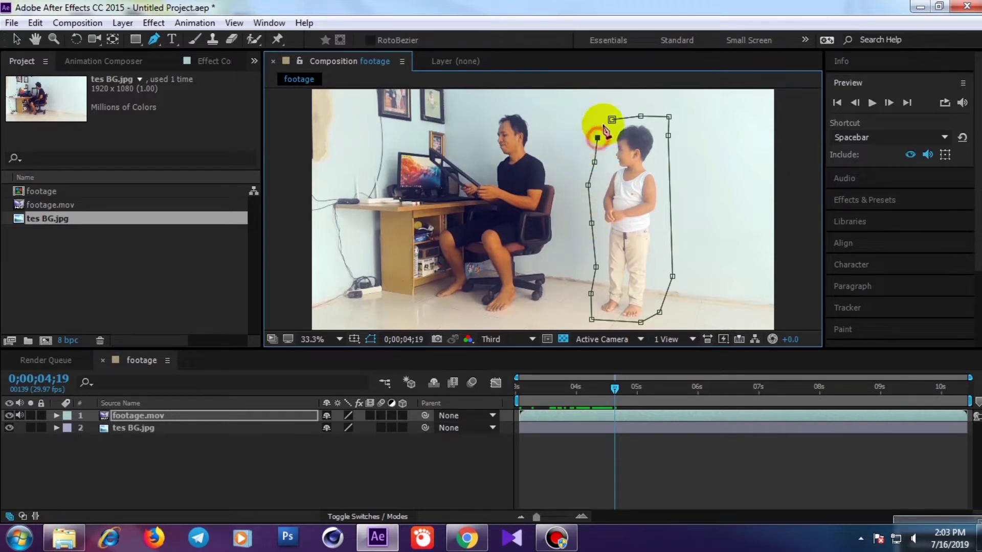
{"action": "left_click", "coordinate": [612, 120]}
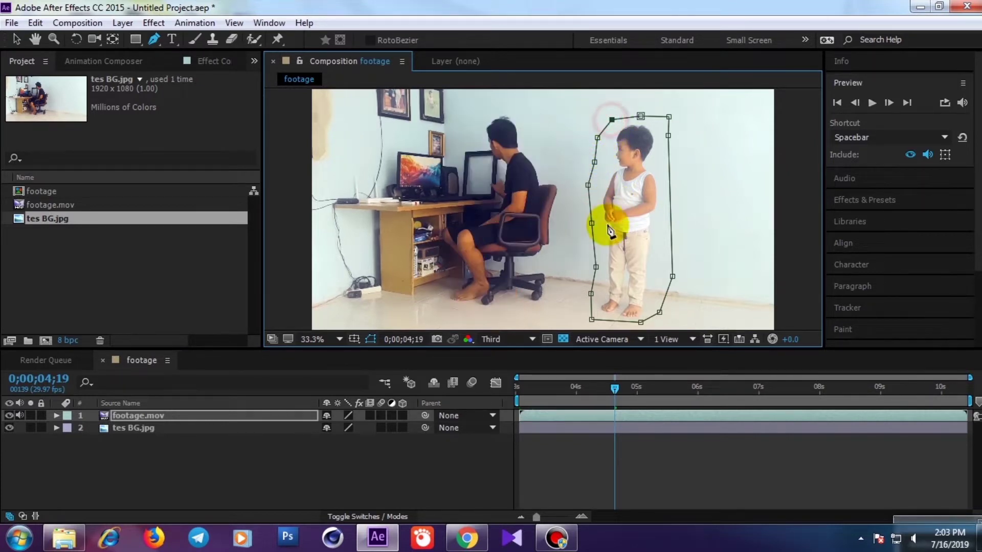
Twirl open footage.mov > Masks > Mask 1, check Inverted, then deselect with the Selection tool.
{"action": "left_click", "coordinate": [57, 417]}
{"action": "left_click", "coordinate": [68, 427]}
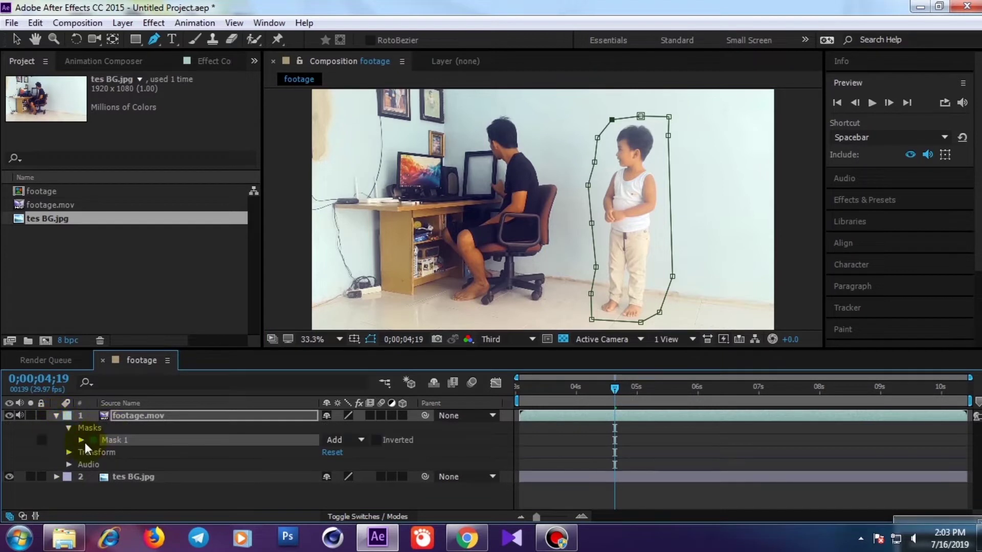
{"action": "left_click", "coordinate": [81, 441]}
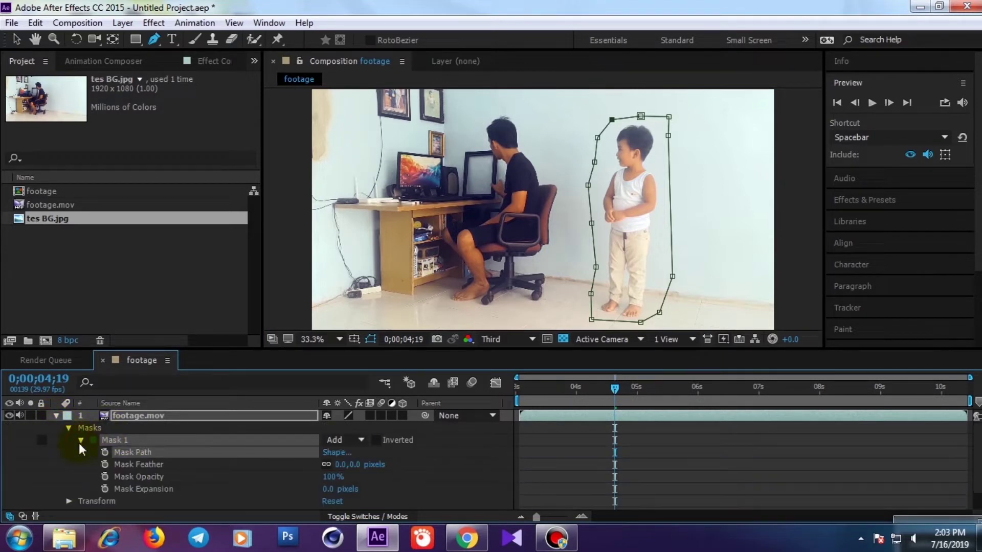
{"action": "left_click", "coordinate": [376, 440]}
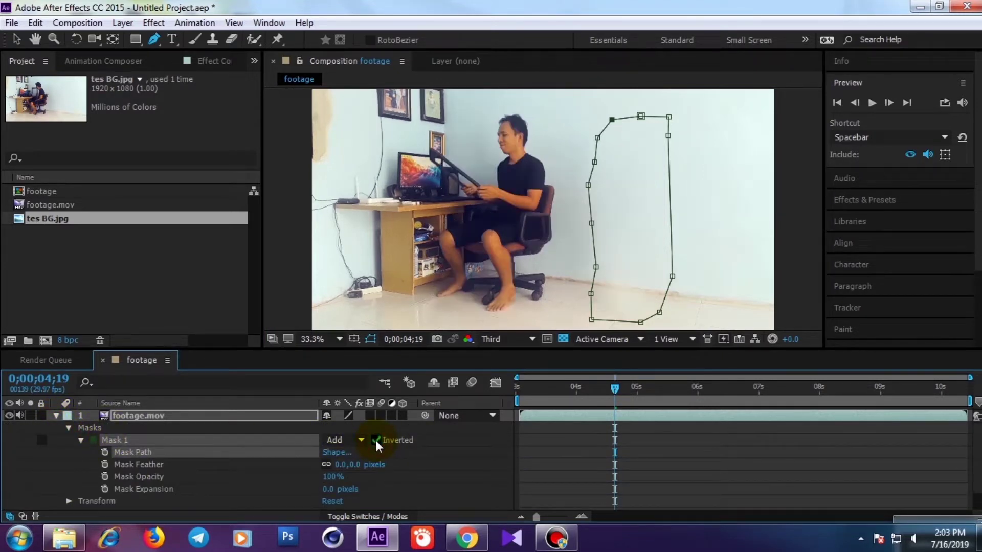
{"action": "left_click", "coordinate": [15, 39]}
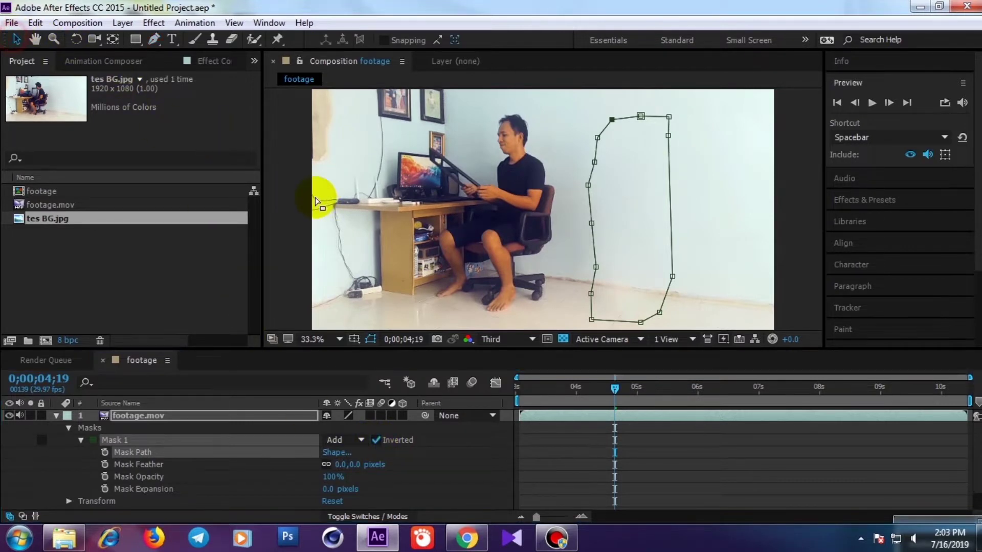
{"action": "left_click", "coordinate": [293, 167]}
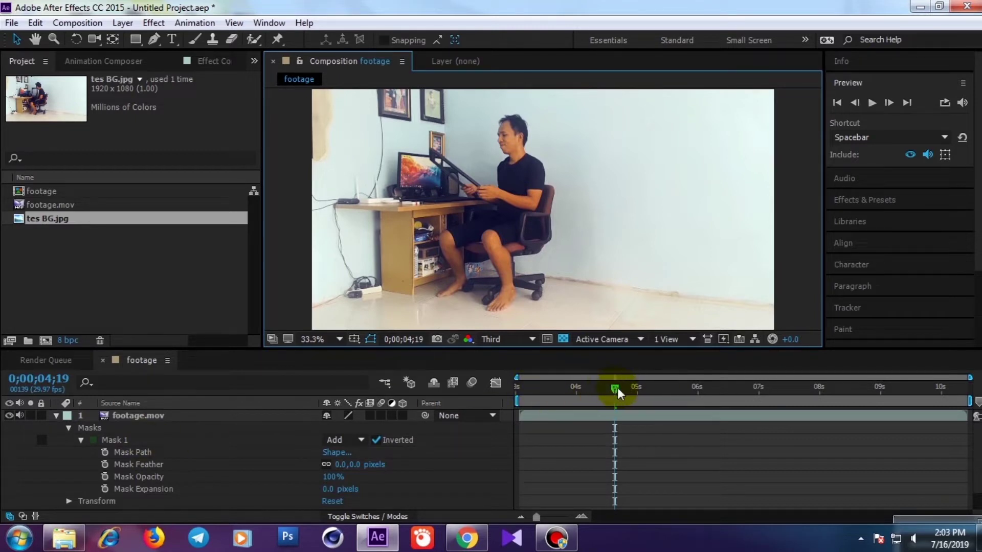
At 0;00;06;20, enable the Mask Path stopwatch and drag the vertices off the man's arm.
{"action": "left_click_drag", "start_coordinate": [618, 387], "coordinate": [744, 409]}
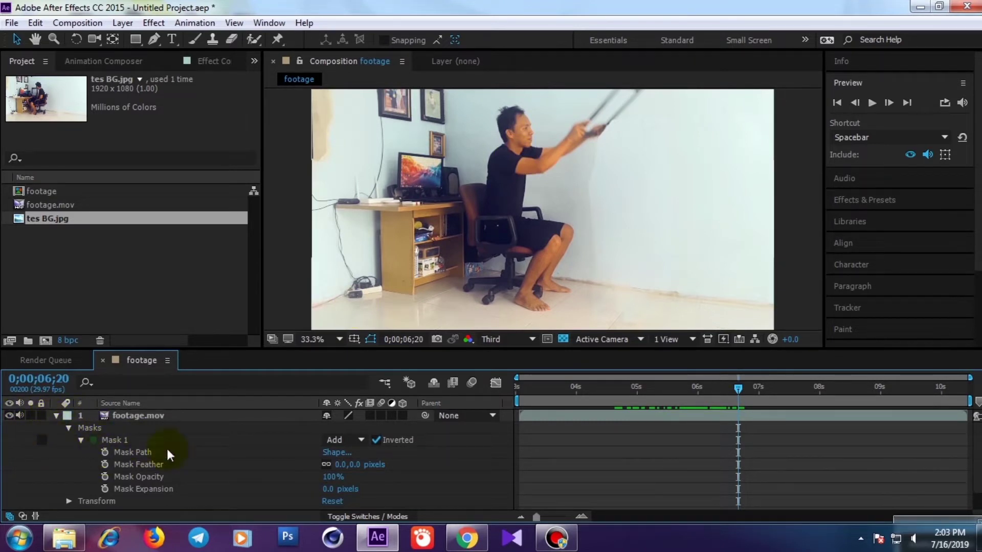
{"action": "left_click", "coordinate": [103, 453]}
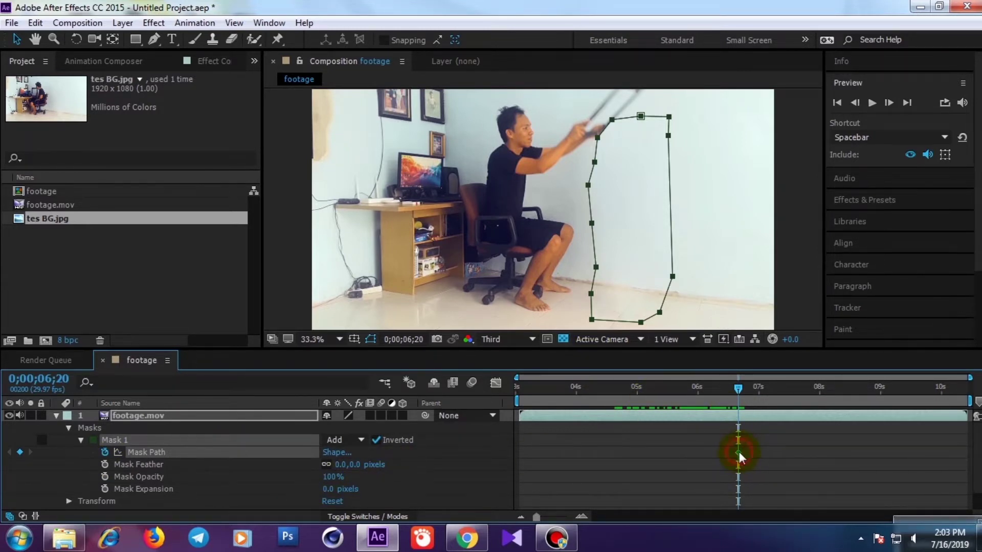
{"action": "scroll", "coordinate": [664, 204], "scroll_direction": "up", "scroll_amount": 3}
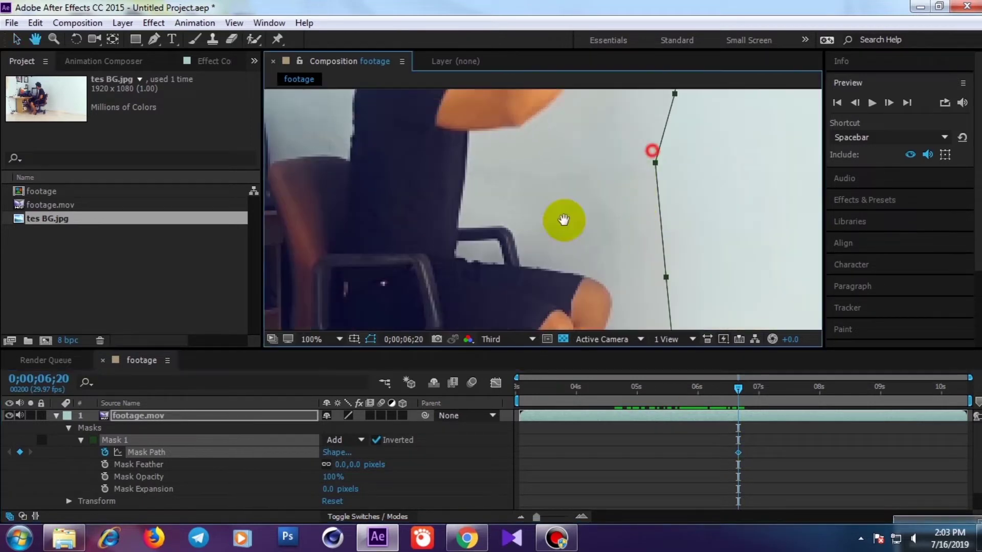
{"action": "left_click_drag", "start_coordinate": [576, 205], "coordinate": [576, 237]}
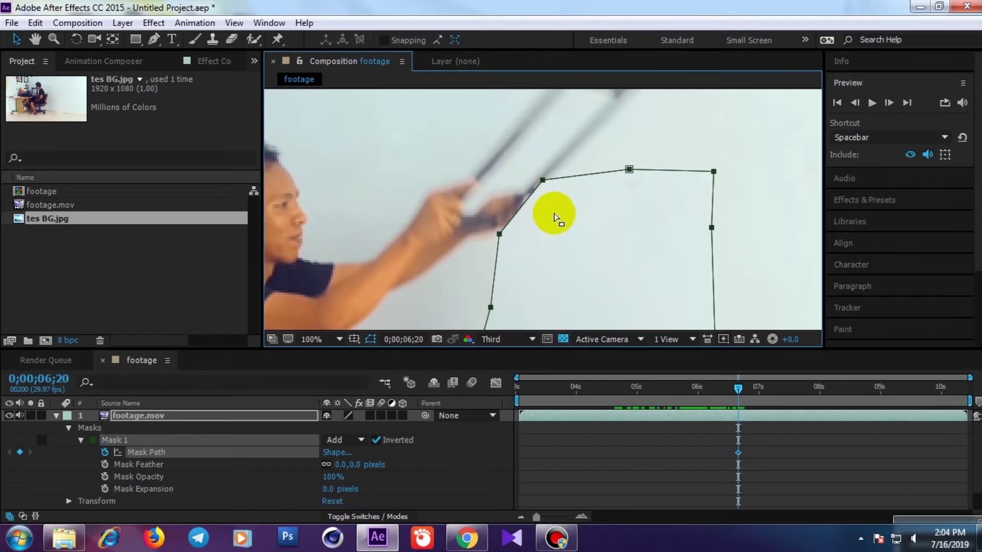
{"action": "left_click", "coordinate": [528, 164]}
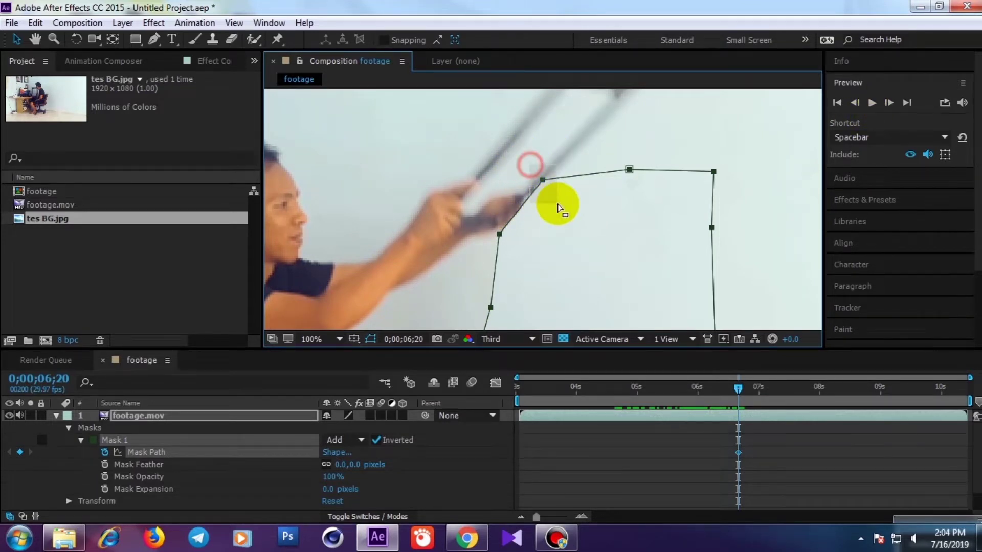
{"action": "left_click_drag", "start_coordinate": [543, 181], "coordinate": [551, 215]}
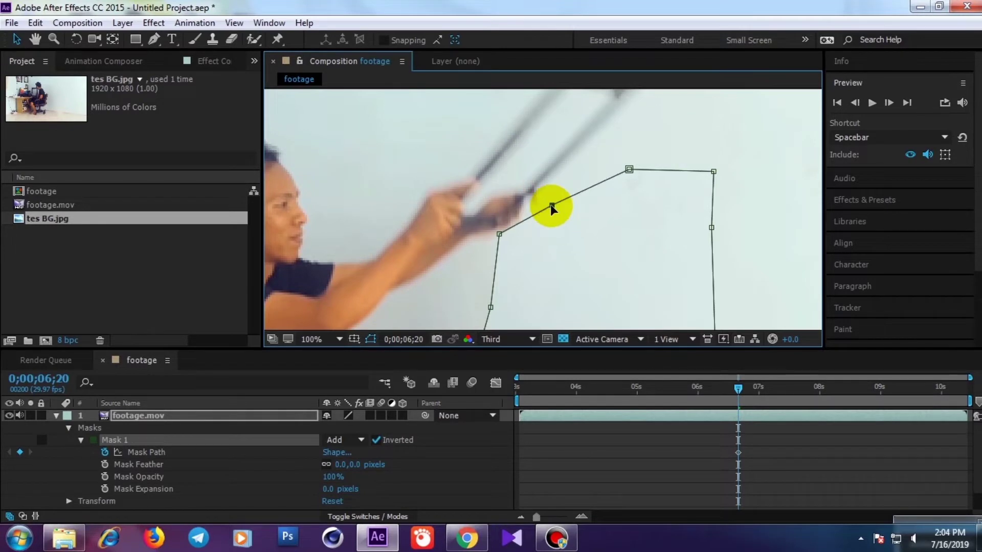
{"action": "left_click_drag", "start_coordinate": [500, 234], "coordinate": [492, 252]}
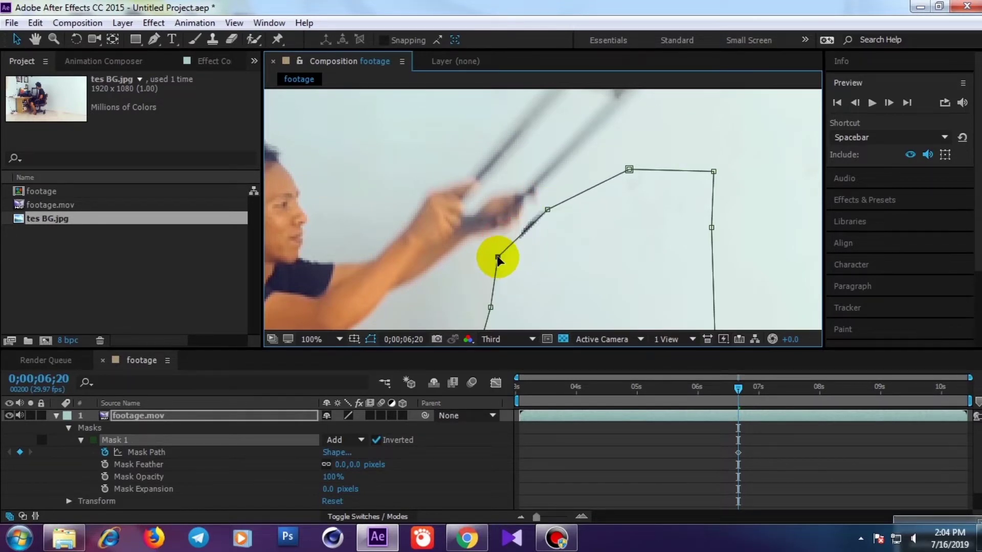
{"action": "left_click_drag", "start_coordinate": [547, 210], "coordinate": [542, 201]}
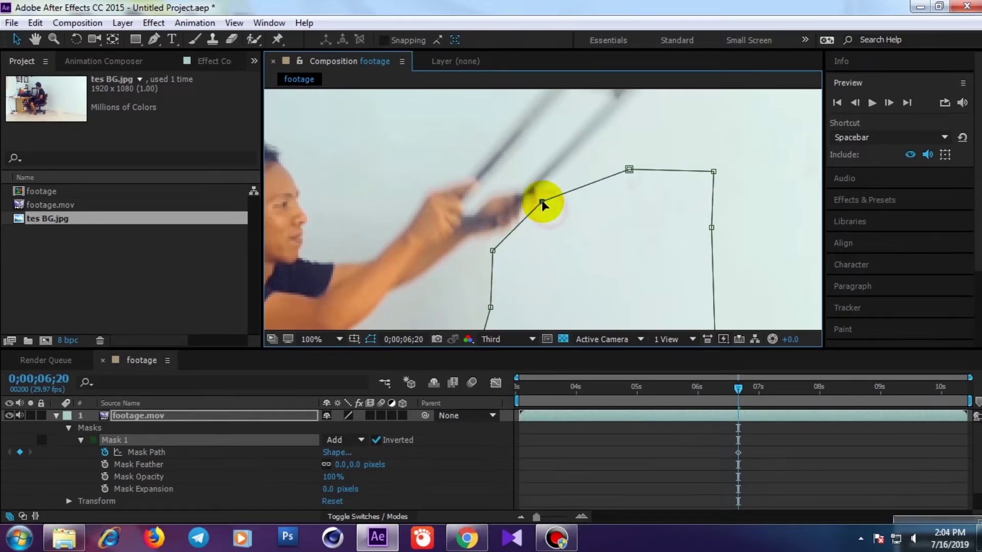
{"action": "left_click_drag", "start_coordinate": [629, 170], "coordinate": [631, 169]}
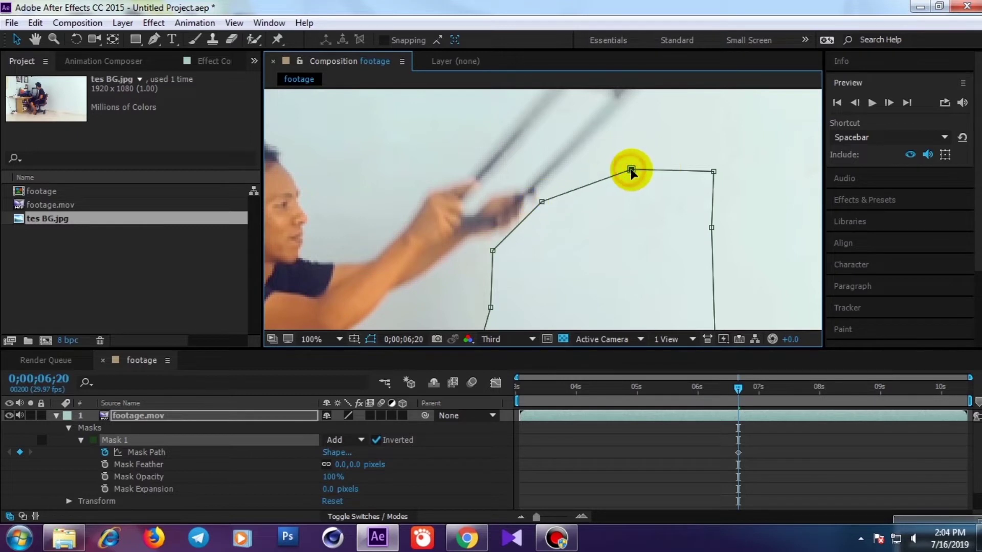
One frame later, realign the mask vertices around the man's hands and arm.
{"action": "left_click", "coordinate": [888, 104]}
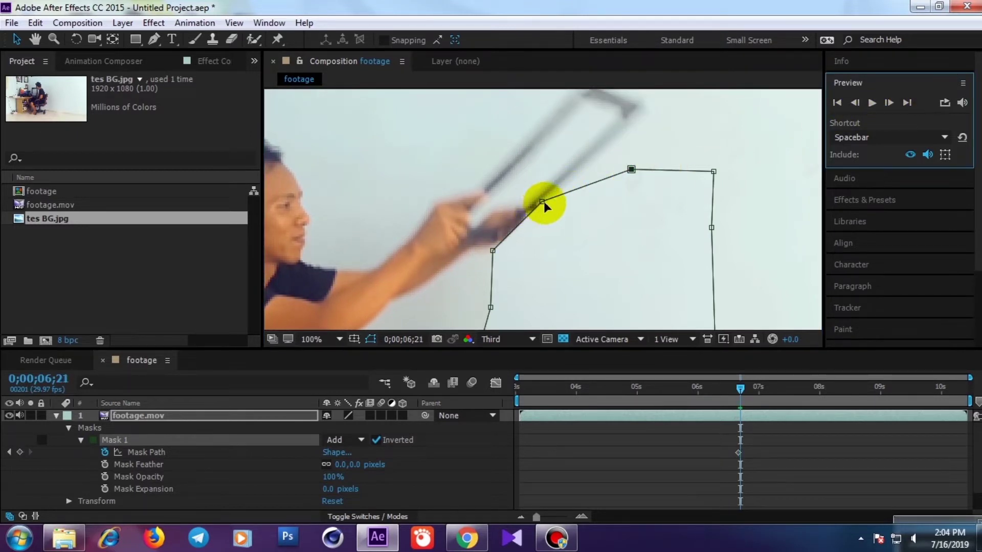
{"action": "mouse_move", "coordinate": [543, 201]}
{"action": "left_mouse_down"}
{"action": "mouse_move", "coordinate": [553, 216]}
{"action": "mouse_move", "coordinate": [543, 208]}
{"action": "left_mouse_up"}
{"action": "left_click_drag", "start_coordinate": [493, 251], "coordinate": [515, 243]}
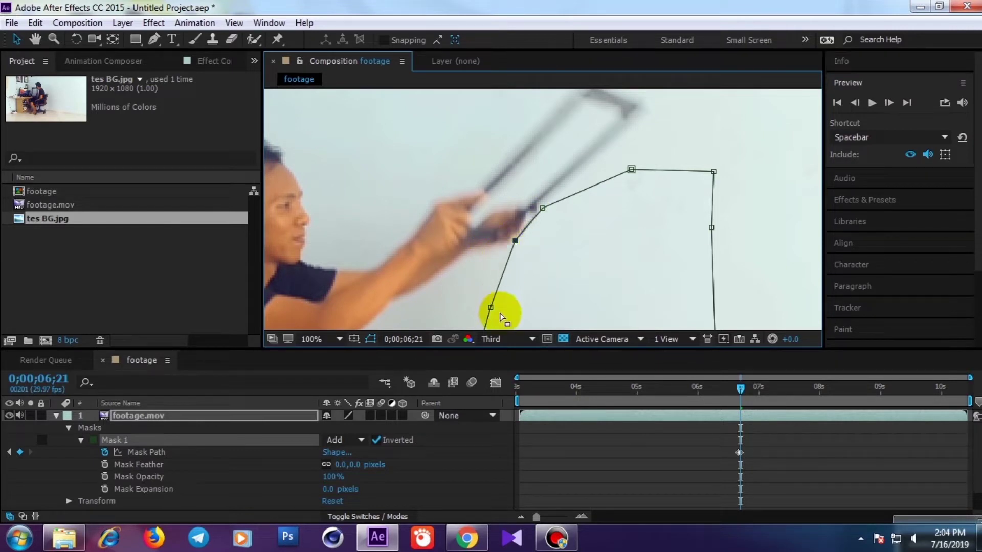
{"action": "left_click_drag", "start_coordinate": [490, 308], "coordinate": [487, 261]}
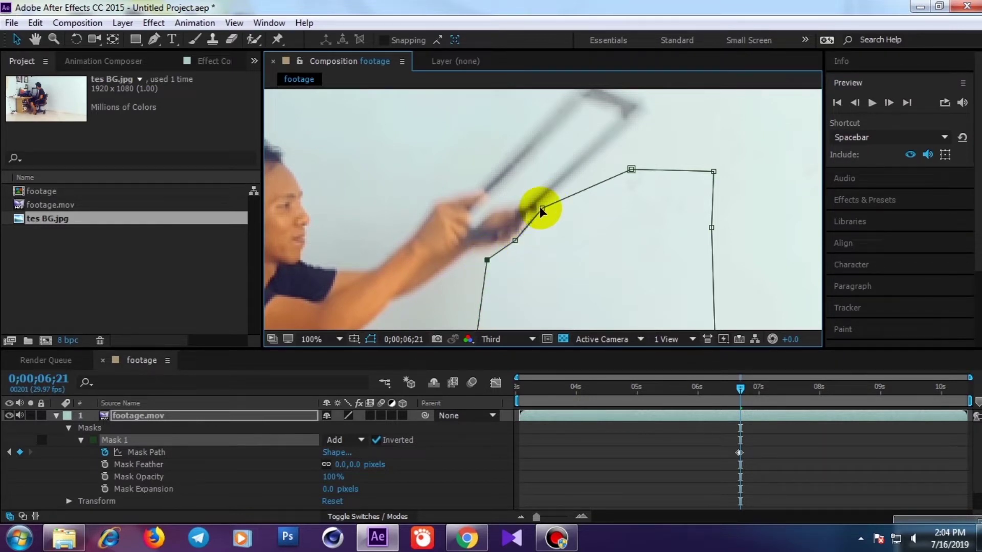
On the next frame, reshape the mask around the swinging board and the arm.
{"action": "left_click", "coordinate": [889, 102]}
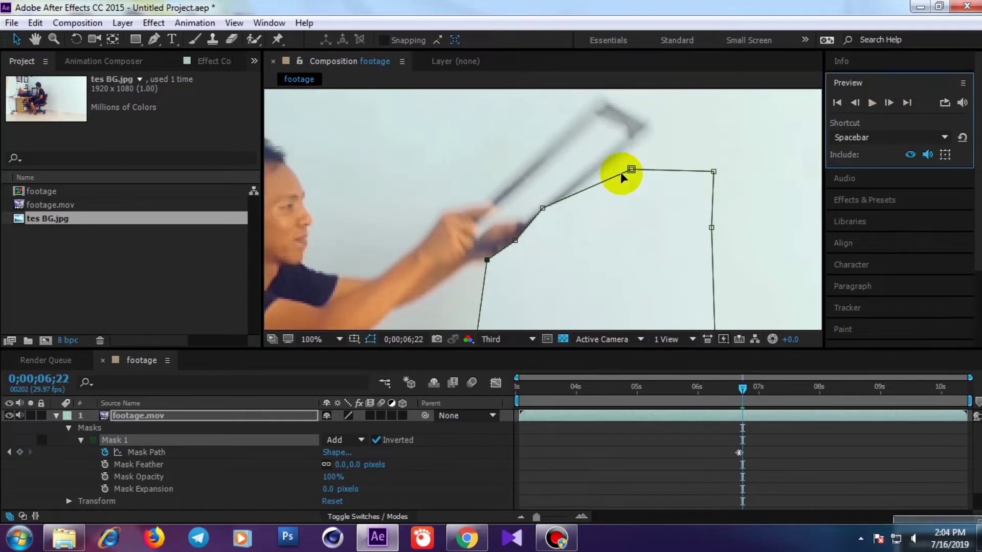
{"action": "left_click_drag", "start_coordinate": [632, 169], "coordinate": [651, 156]}
{"action": "left_click_drag", "start_coordinate": [542, 206], "coordinate": [553, 212]}
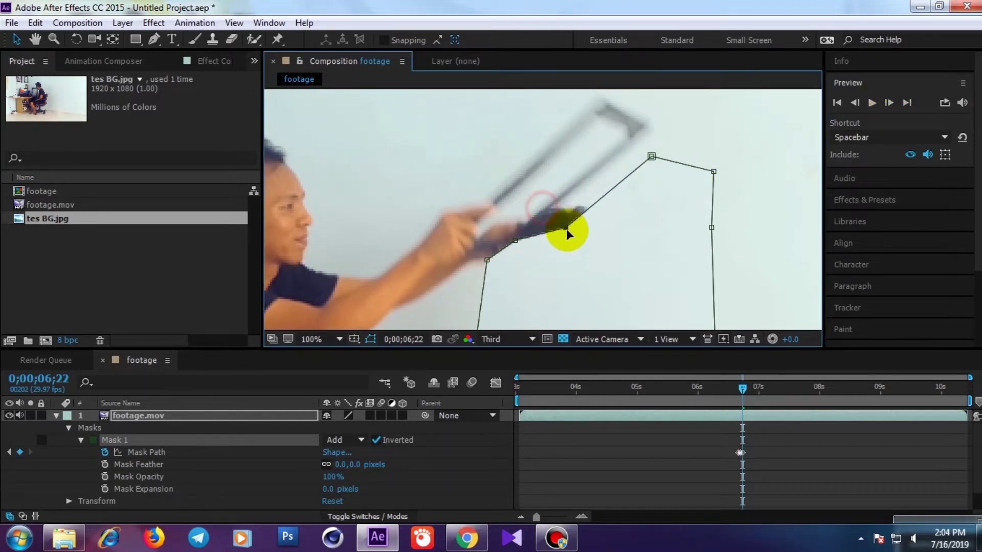
{"action": "mouse_move", "coordinate": [525, 261]}
{"action": "left_mouse_down"}
{"action": "mouse_move", "coordinate": [518, 250]}
{"action": "mouse_move", "coordinate": [484, 272]}
{"action": "left_mouse_up"}
{"action": "left_click", "coordinate": [518, 251]}
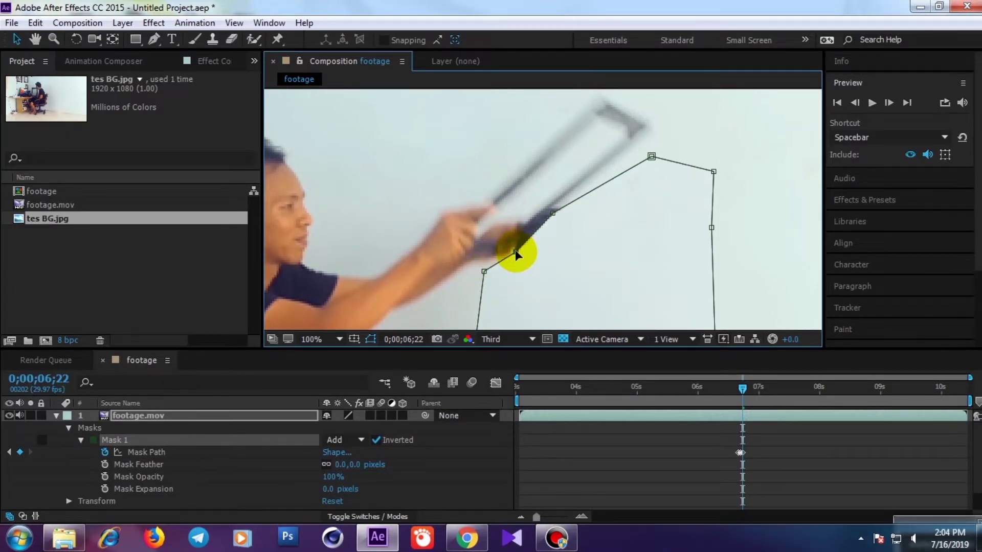
{"action": "left_click_drag", "start_coordinate": [554, 215], "coordinate": [560, 209]}
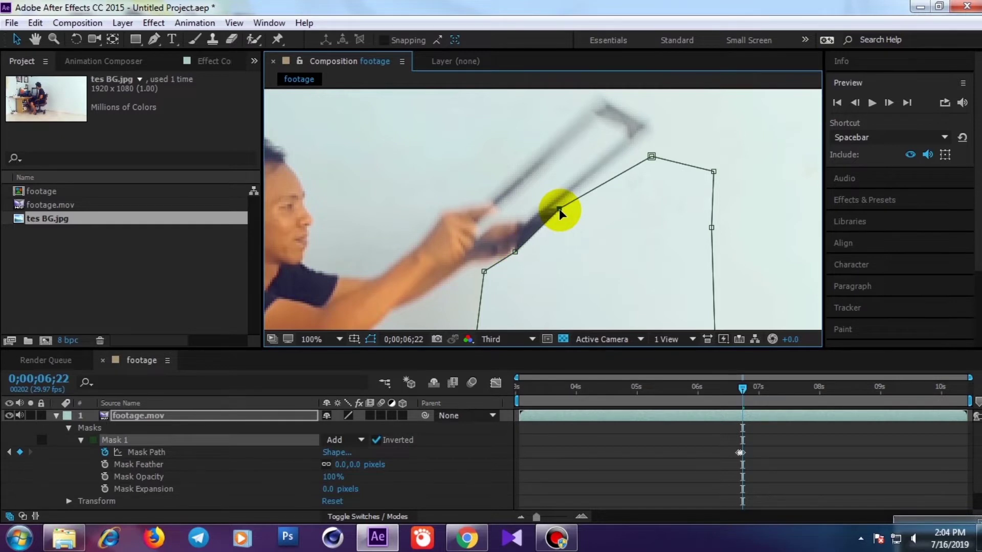
At 0;00;06;23, shift the top, upper and lower mask points to follow the board.
{"action": "left_click", "coordinate": [889, 102]}
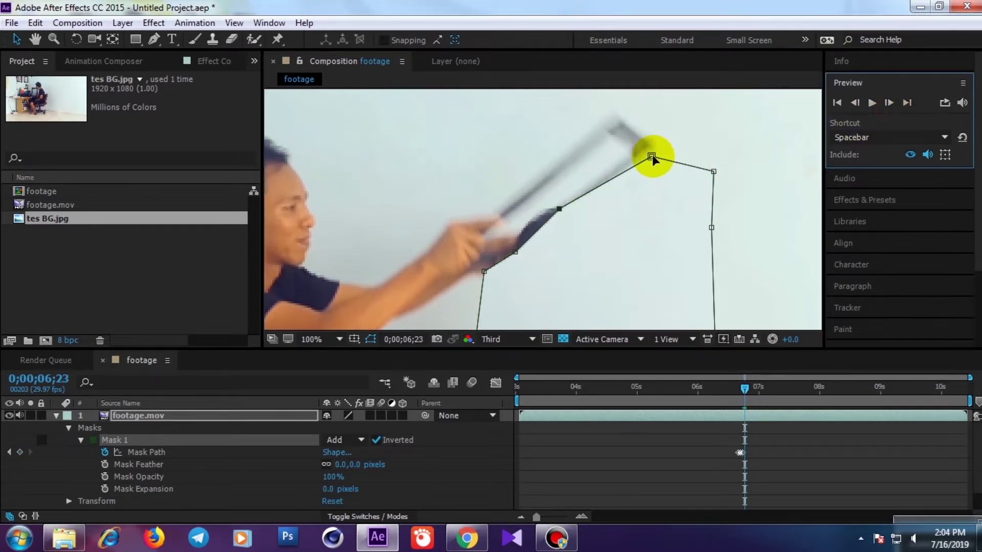
{"action": "left_click_drag", "start_coordinate": [653, 159], "coordinate": [667, 164]}
{"action": "left_click_drag", "start_coordinate": [559, 210], "coordinate": [571, 218]}
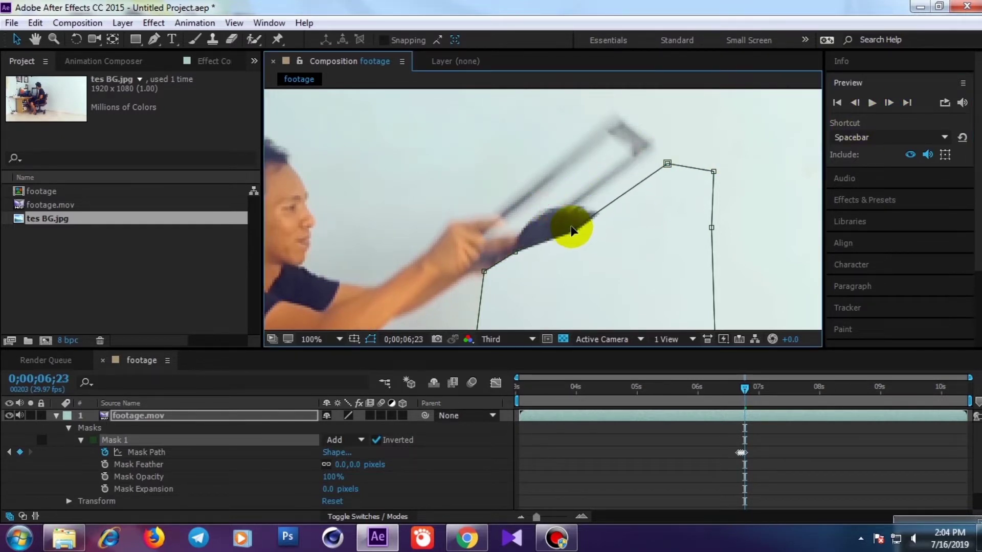
{"action": "left_click", "coordinate": [515, 253]}
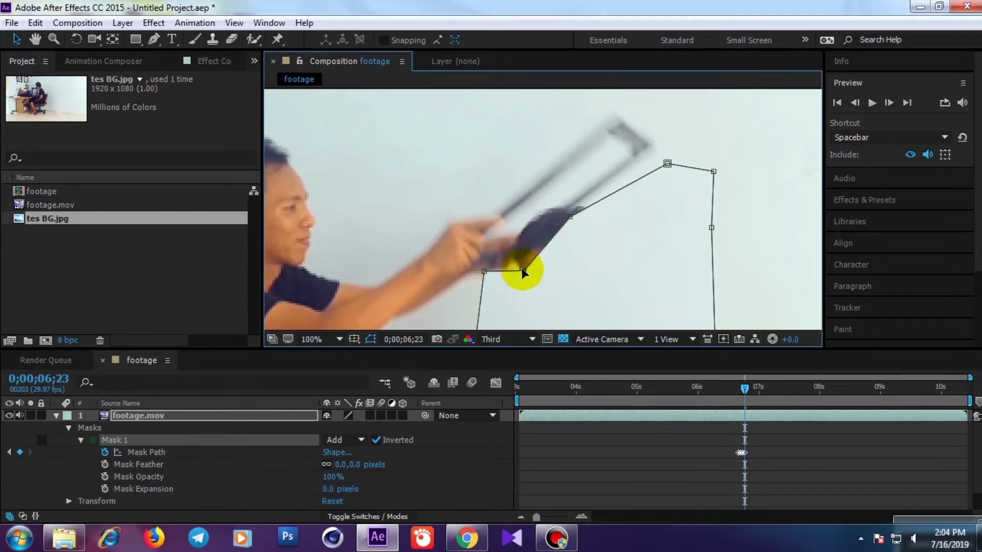
{"action": "mouse_move", "coordinate": [515, 254]}
{"action": "left_mouse_down"}
{"action": "mouse_move", "coordinate": [522, 264]}
{"action": "mouse_move", "coordinate": [485, 281]}
{"action": "left_mouse_up"}
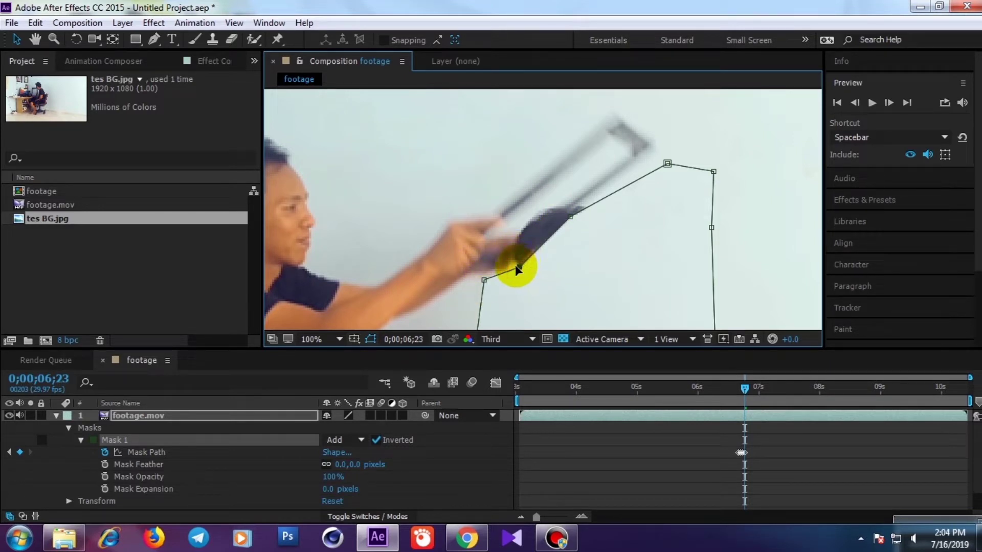
{"action": "left_click", "coordinate": [571, 216]}
{"action": "left_click_drag", "start_coordinate": [571, 214], "coordinate": [573, 210]}
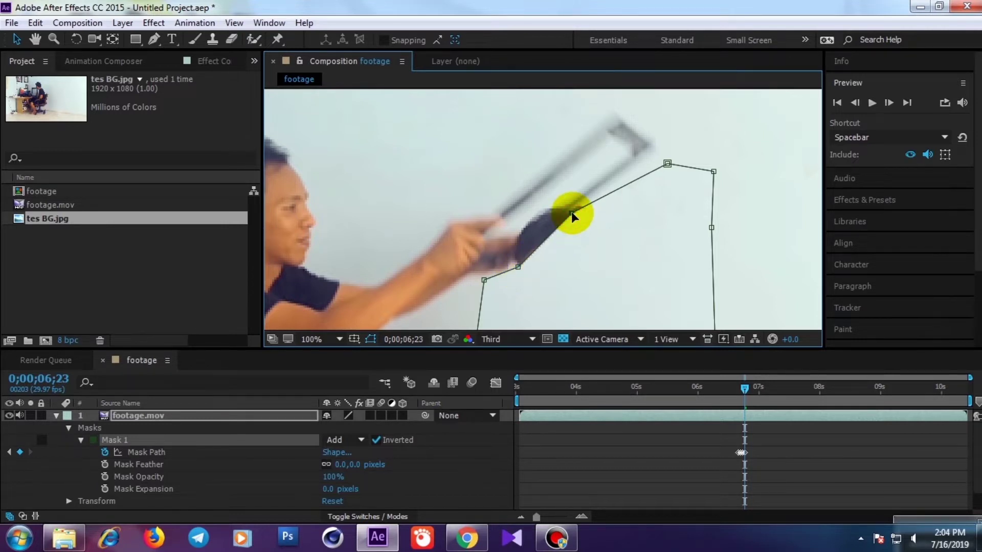
{"action": "left_click_drag", "start_coordinate": [517, 267], "coordinate": [516, 261]}
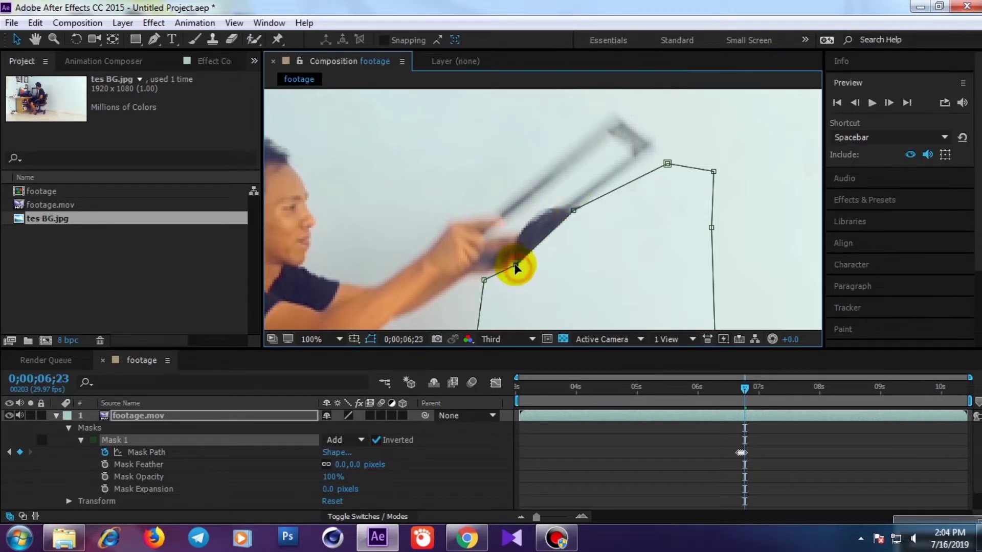
Advance to 0;00;06;24 and drag the Mask 1 vertices onto the swung plate's edge.
{"action": "left_click", "coordinate": [890, 103]}
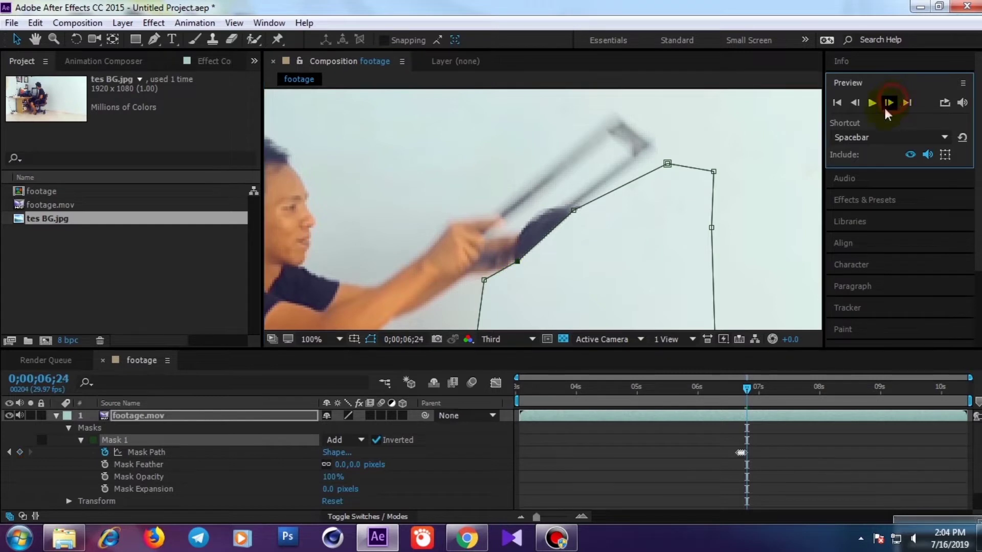
{"action": "left_click", "coordinate": [668, 163]}
{"action": "left_click_drag", "start_coordinate": [668, 164], "coordinate": [662, 182]}
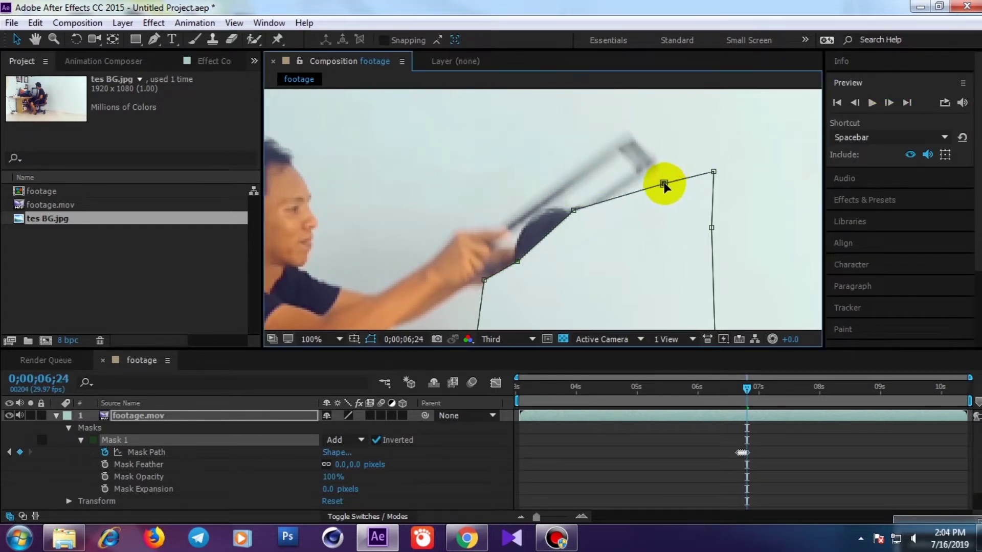
{"action": "left_click", "coordinate": [592, 216]}
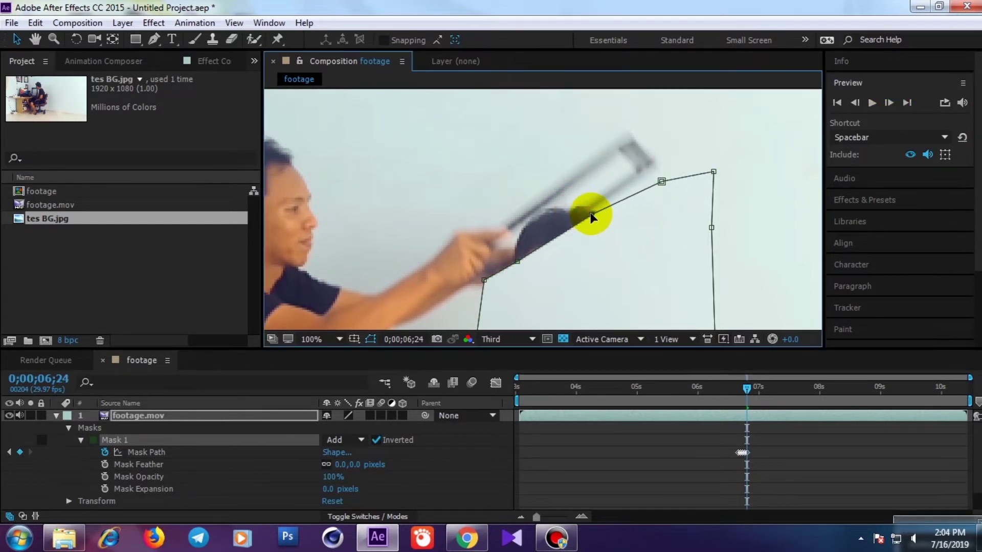
{"action": "mouse_move", "coordinate": [521, 276]}
{"action": "left_mouse_down"}
{"action": "mouse_move", "coordinate": [486, 291]}
{"action": "mouse_move", "coordinate": [520, 273]}
{"action": "left_mouse_up"}
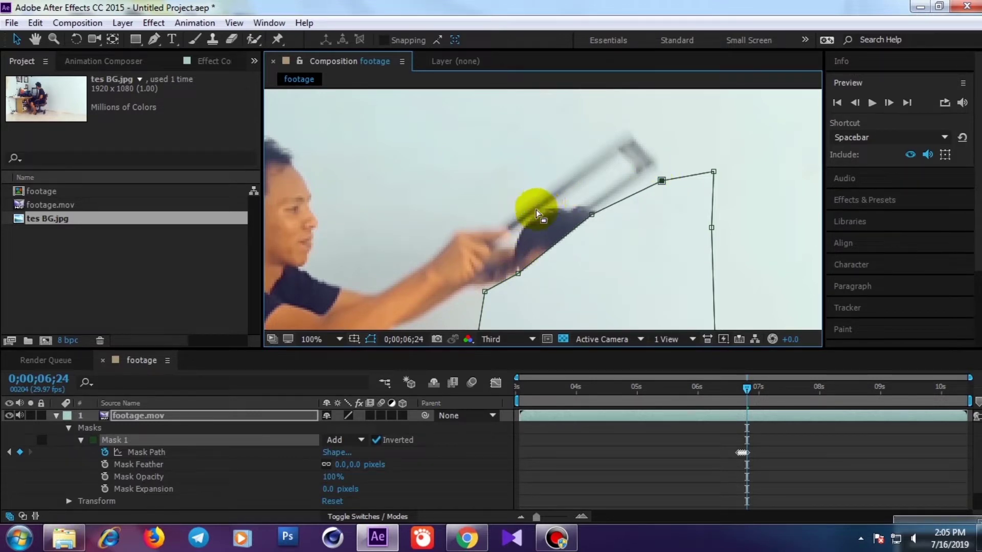
{"action": "left_click_drag", "start_coordinate": [551, 223], "coordinate": [573, 167]}
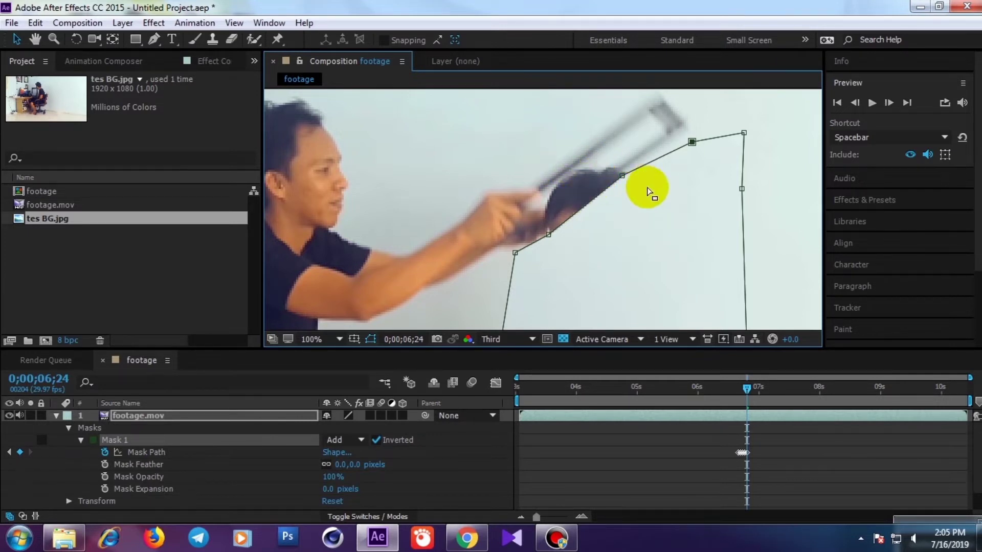
On the first frame, drag Mask 1's corner and edge points onto the plate edge.
{"action": "left_click_drag", "start_coordinate": [633, 203], "coordinate": [553, 198]}
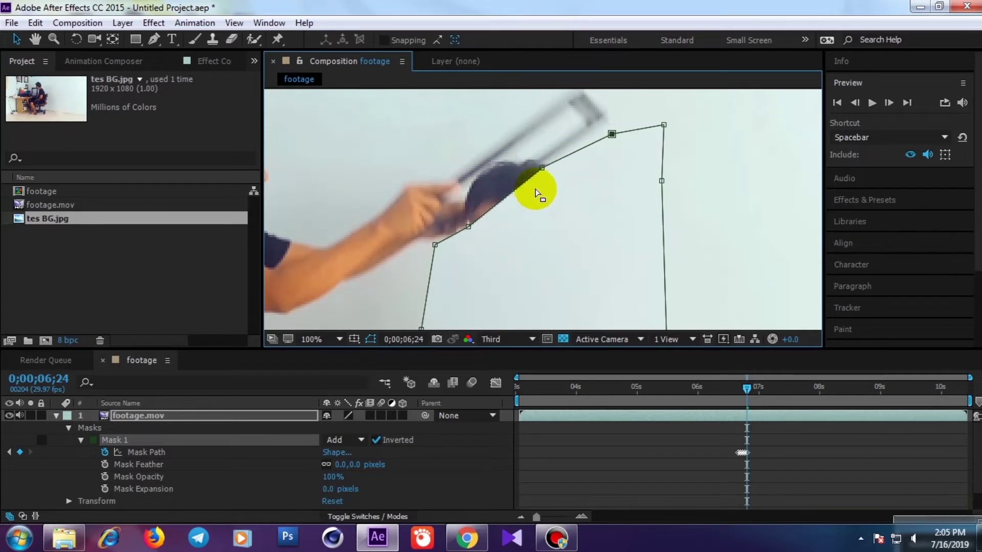
{"action": "left_click_drag", "start_coordinate": [509, 198], "coordinate": [540, 216]}
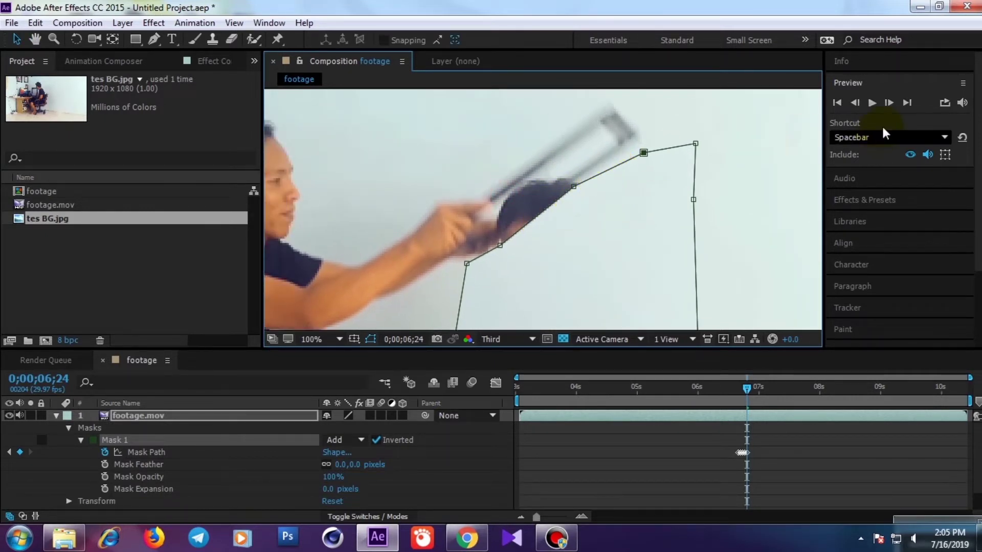
{"action": "left_click", "coordinate": [889, 102]}
{"action": "left_click_drag", "start_coordinate": [644, 153], "coordinate": [650, 168]}
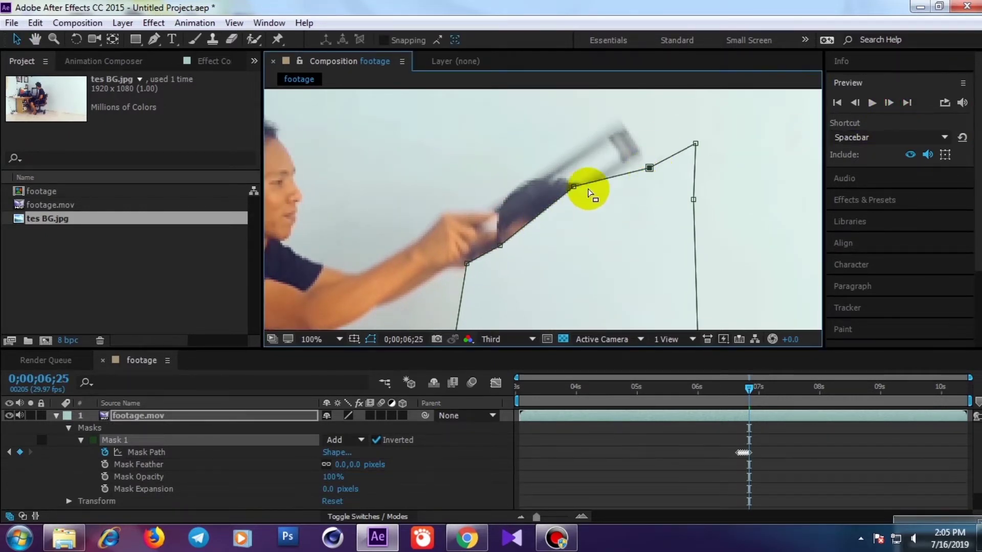
{"action": "left_click_drag", "start_coordinate": [574, 190], "coordinate": [583, 200]}
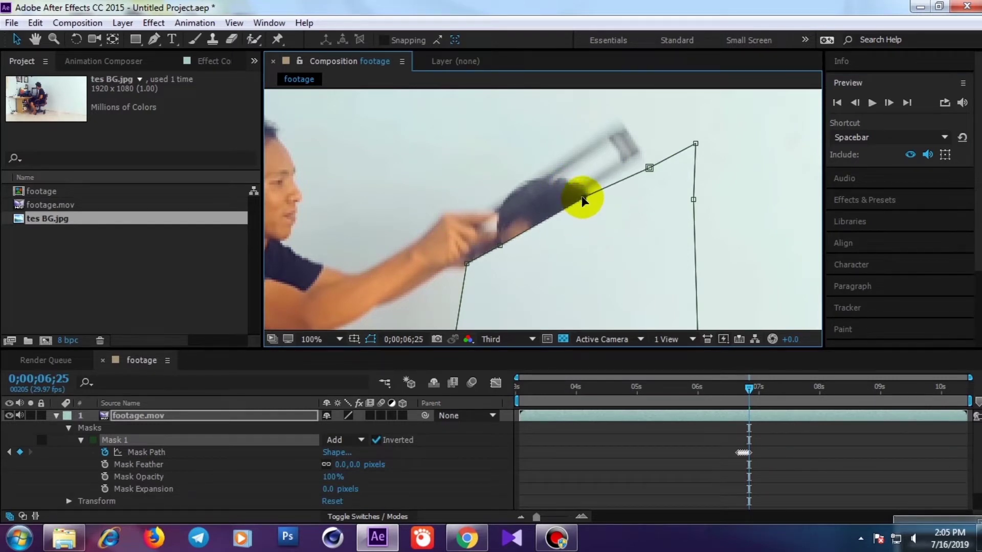
{"action": "left_click_drag", "start_coordinate": [500, 246], "coordinate": [502, 256]}
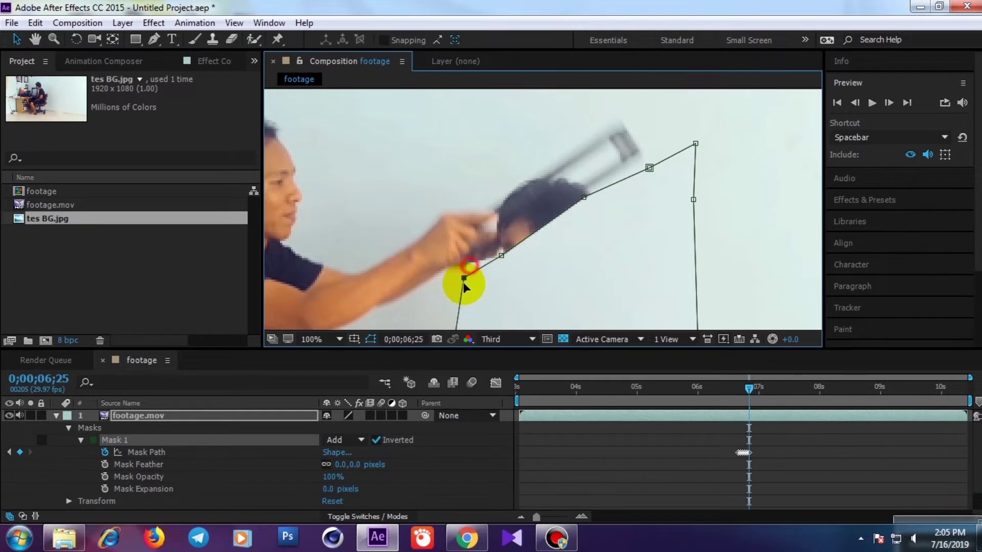
{"action": "left_click_drag", "start_coordinate": [463, 283], "coordinate": [460, 285]}
{"action": "left_click_drag", "start_coordinate": [584, 200], "coordinate": [590, 191]}
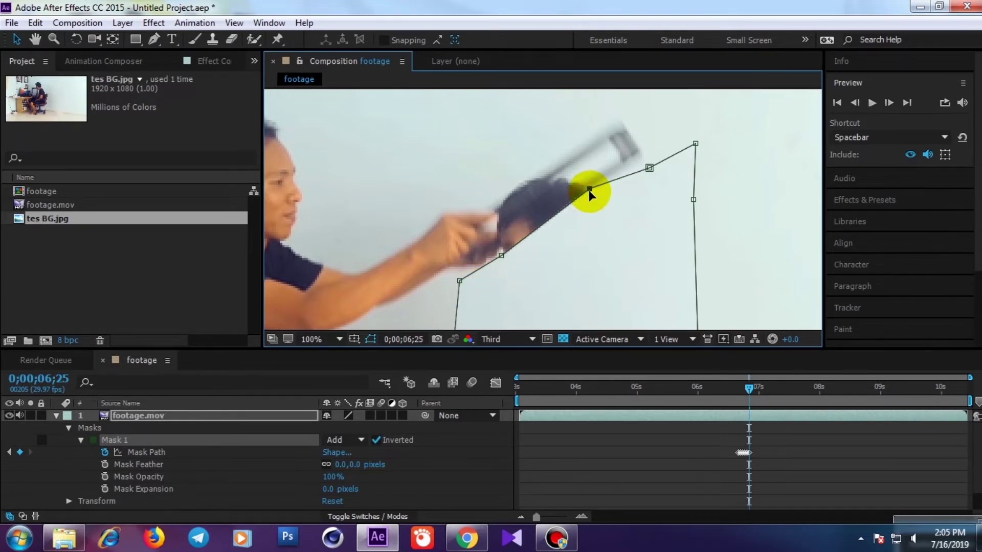
Realign Mask 1's upper-right, lower and near-hand points to the plate edge over the next two frames.
{"action": "left_click", "coordinate": [890, 103]}
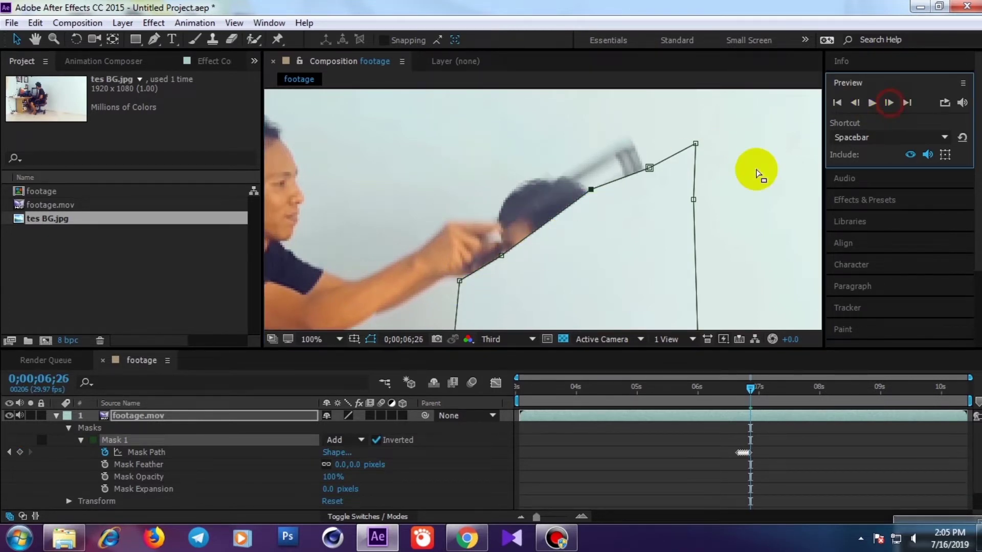
{"action": "left_click_drag", "start_coordinate": [592, 190], "coordinate": [601, 205]}
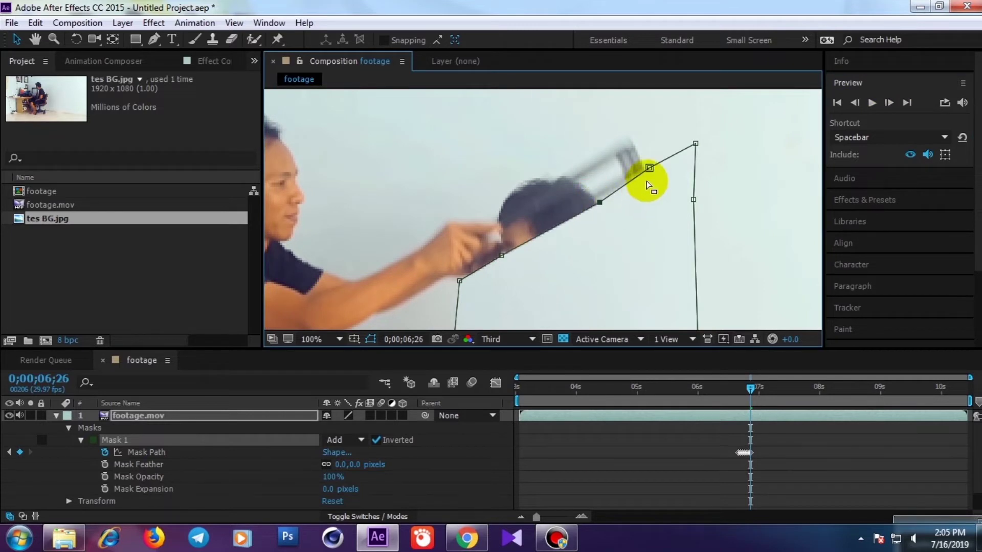
{"action": "left_click_drag", "start_coordinate": [650, 168], "coordinate": [650, 179]}
{"action": "left_click_drag", "start_coordinate": [501, 256], "coordinate": [509, 271]}
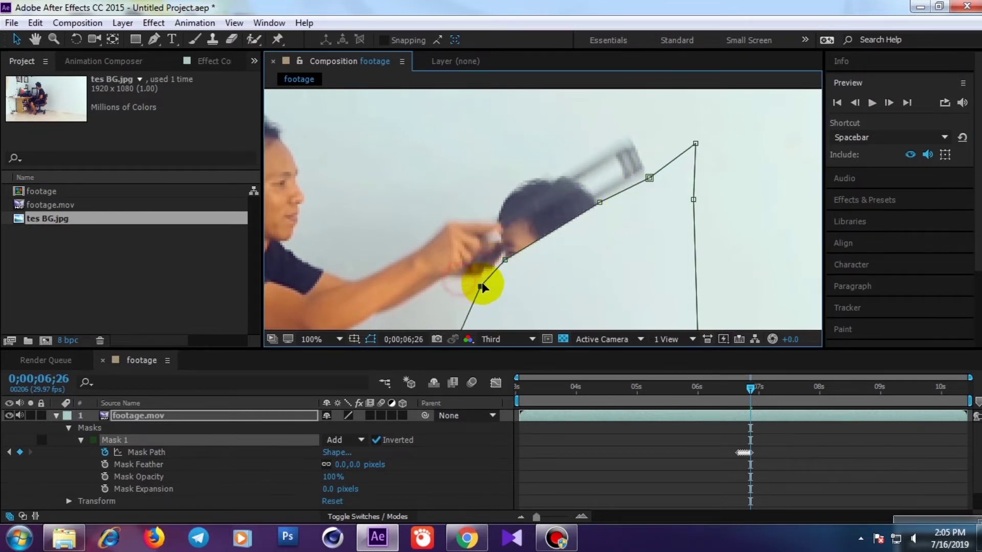
{"action": "left_click", "coordinate": [476, 287]}
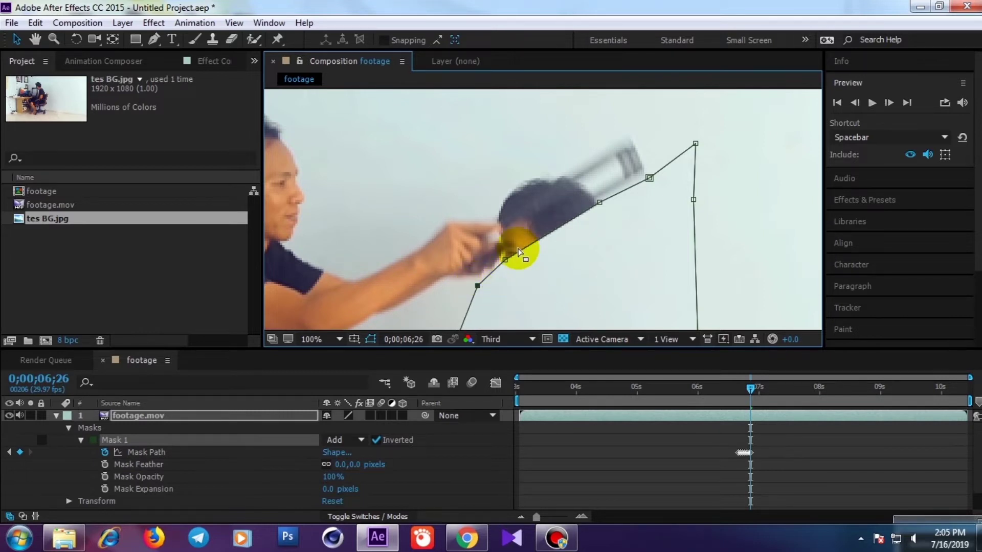
{"action": "left_click", "coordinate": [504, 257]}
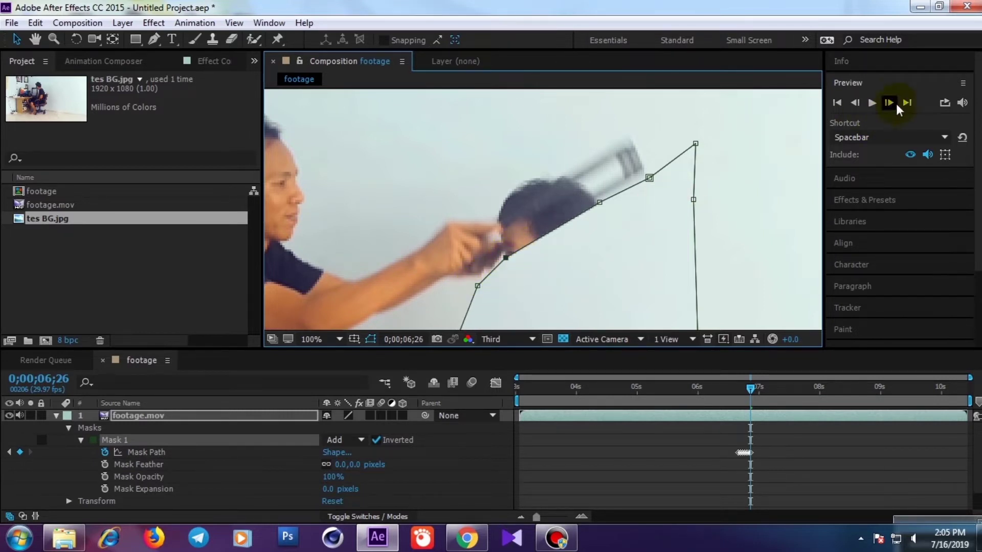
{"action": "left_click", "coordinate": [889, 103]}
{"action": "left_click_drag", "start_coordinate": [608, 225], "coordinate": [593, 193]}
{"action": "mouse_move", "coordinate": [633, 147]}
{"action": "left_mouse_down"}
{"action": "mouse_move", "coordinate": [631, 169]}
{"action": "mouse_move", "coordinate": [589, 183]}
{"action": "left_mouse_up"}
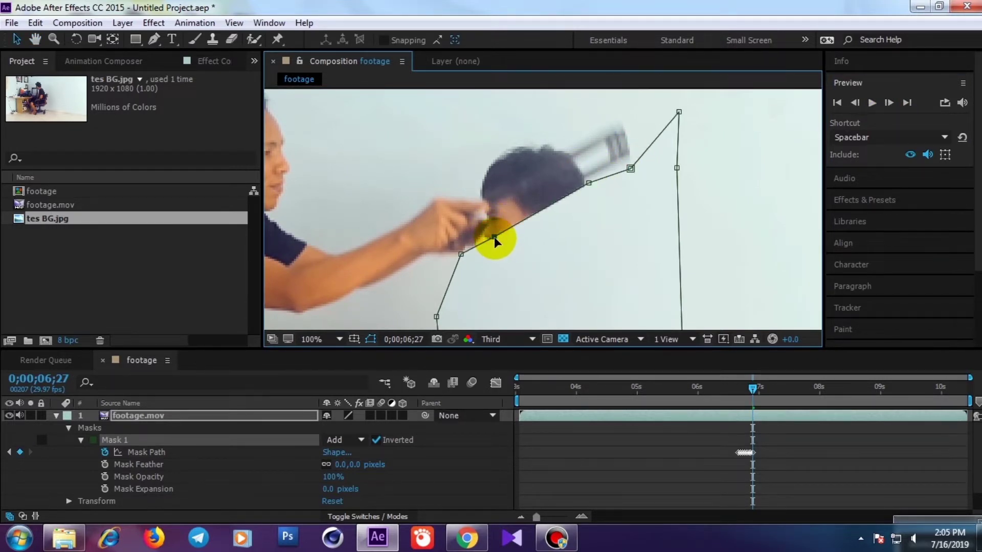
{"action": "left_click", "coordinate": [492, 237]}
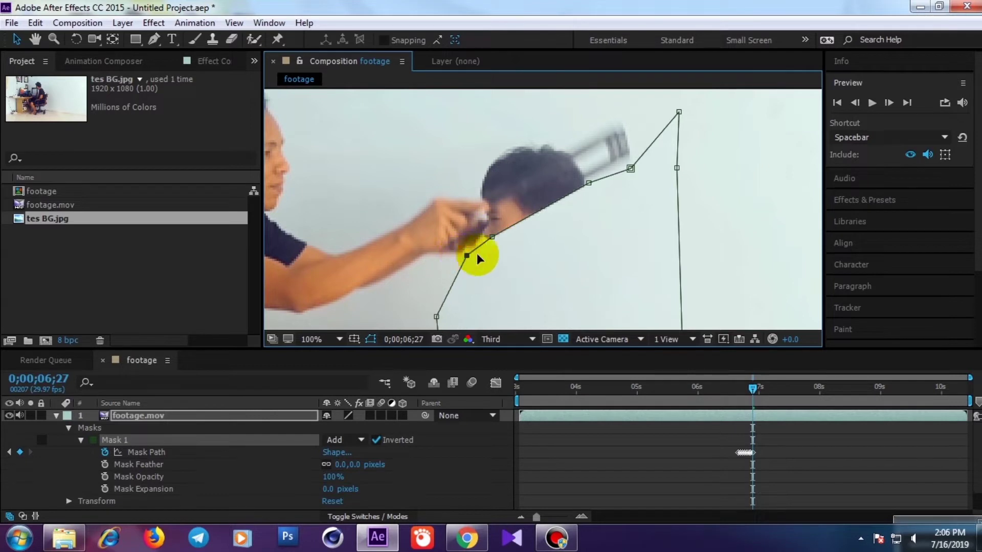
Step forward frame by frame, keeping the mask points on the lowering plate edge.
{"action": "left_click", "coordinate": [889, 102]}
{"action": "key", "text": "Page_Down"}
{"action": "key", "text": "Page_Down"}
{"action": "key", "text": "Page_Down"}
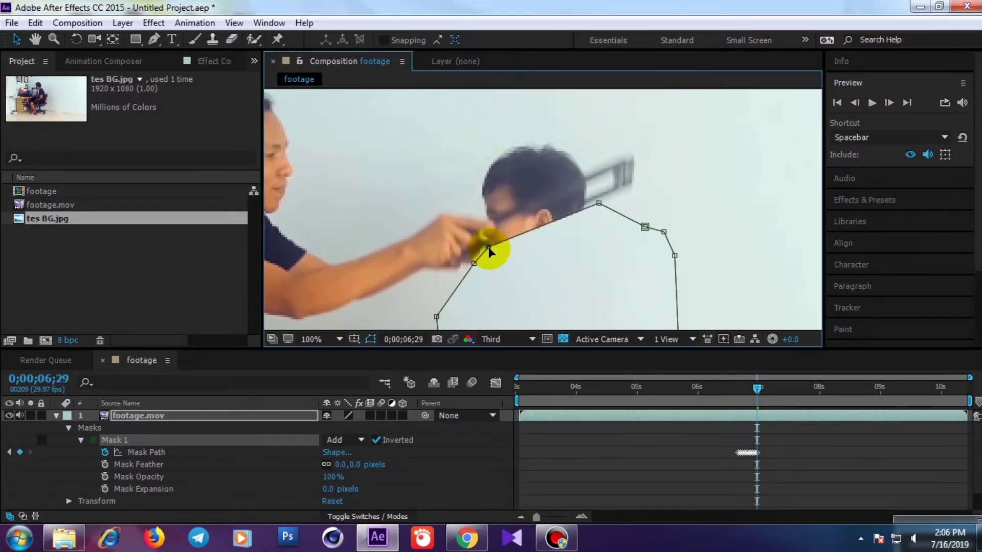
{"action": "left_click_drag", "start_coordinate": [489, 248], "coordinate": [479, 224]}
{"action": "key", "text": "Page_Down"}
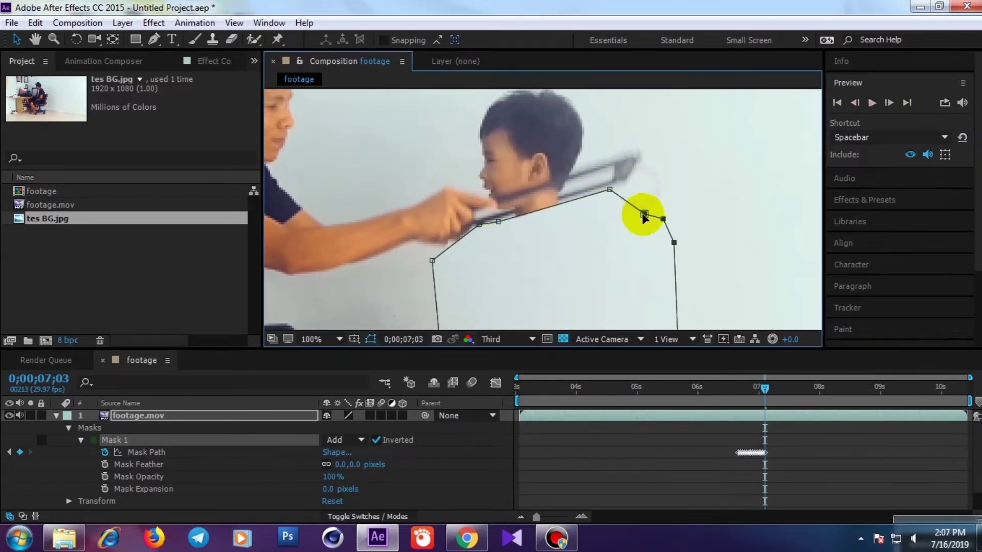
{"action": "key", "text": "Page_Down"}
{"action": "key", "text": "Page_Down"}
Continue advancing frames, sliding mask points along the descending plate edge.
{"action": "key", "text": "Page_Down"}
{"action": "left_click_drag", "start_coordinate": [495, 212], "coordinate": [479, 203]}
{"action": "key", "text": "Page_Down"}
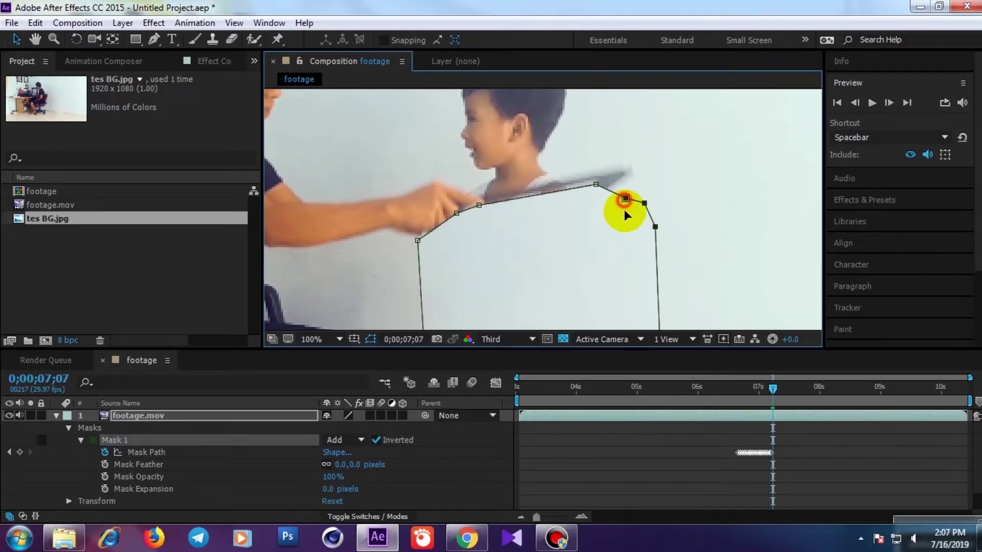
{"action": "left_click_drag", "start_coordinate": [625, 198], "coordinate": [624, 204]}
{"action": "left_click", "coordinate": [889, 102]}
{"action": "left_click_drag", "start_coordinate": [373, 194], "coordinate": [446, 247]}
{"action": "key", "text": "Page_Down"}
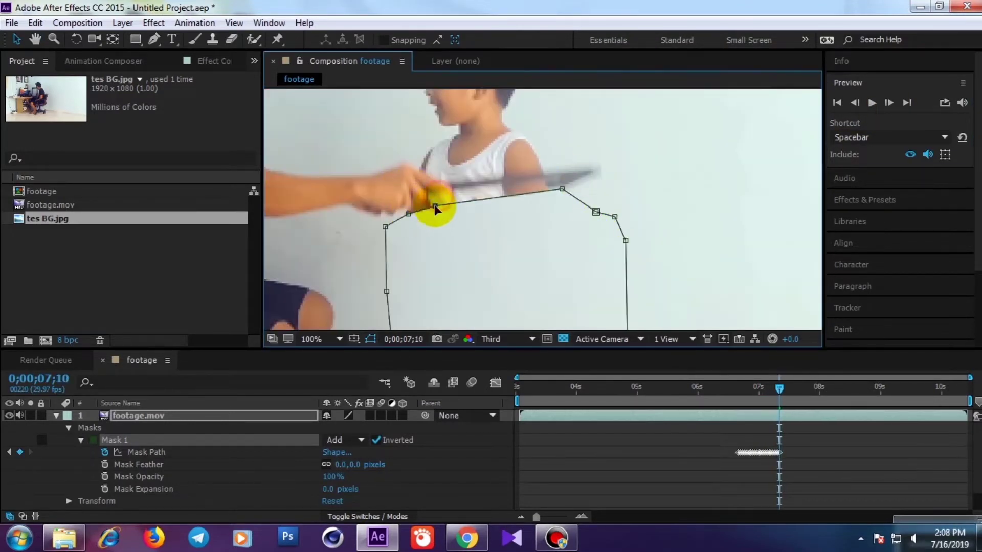
{"action": "key", "text": "Page_Down"}
{"action": "key", "text": "Page_Down"}
{"action": "left_click_drag", "start_coordinate": [407, 192], "coordinate": [436, 183]}
{"action": "key", "text": "Page_Down"}
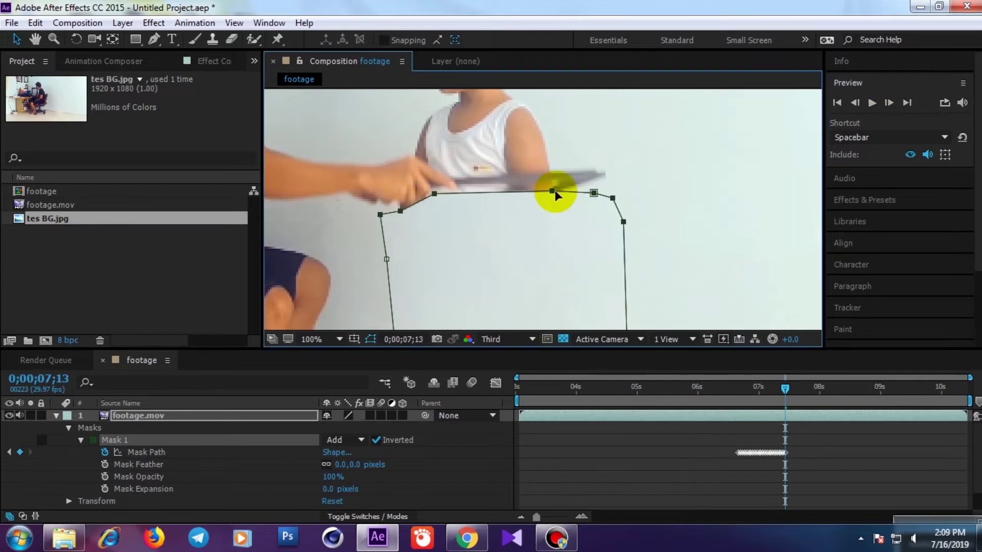
{"action": "key", "text": "Page_Down"}
{"action": "left_click", "coordinate": [889, 103]}
{"action": "left_click_drag", "start_coordinate": [402, 225], "coordinate": [410, 226]}
{"action": "key", "text": "Page_Down"}
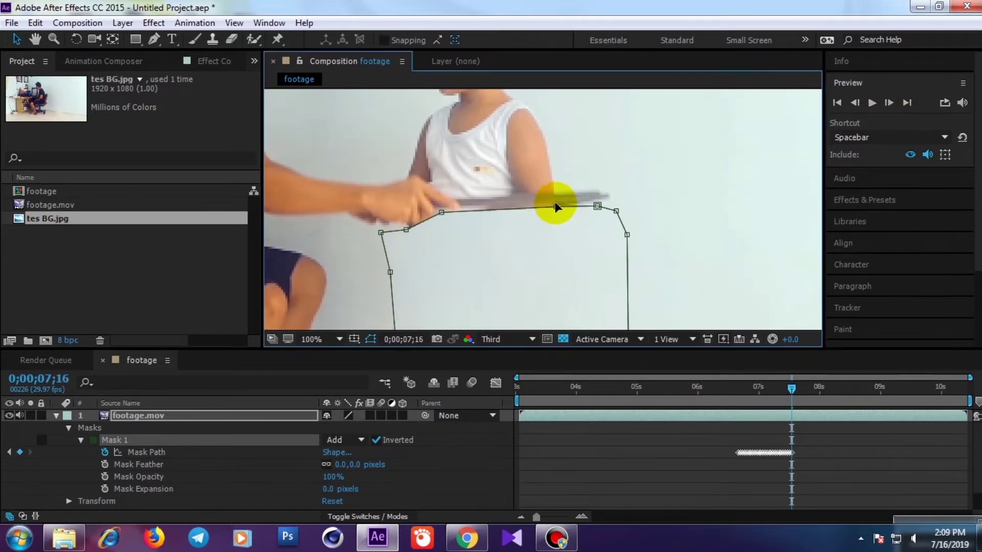
{"action": "key", "text": "Page_Down"}
Gather several mask points together and move them down onto the plate edge.
{"action": "key", "text": "Page_Down"}
{"action": "key", "text": "Page_Down"}
{"action": "mouse_move", "coordinate": [597, 206]}
{"action": "left_mouse_down"}
{"action": "mouse_move", "coordinate": [609, 206]}
{"action": "mouse_move", "coordinate": [488, 206]}
{"action": "left_mouse_up"}
{"action": "key", "text": "Page_Down"}
{"action": "mouse_move", "coordinate": [415, 212]}
{"action": "left_mouse_down"}
{"action": "mouse_move", "coordinate": [436, 229]}
{"action": "mouse_move", "coordinate": [405, 236]}
{"action": "left_mouse_up"}
{"action": "left_click", "coordinate": [889, 102]}
{"action": "key", "text": "Page_Down"}
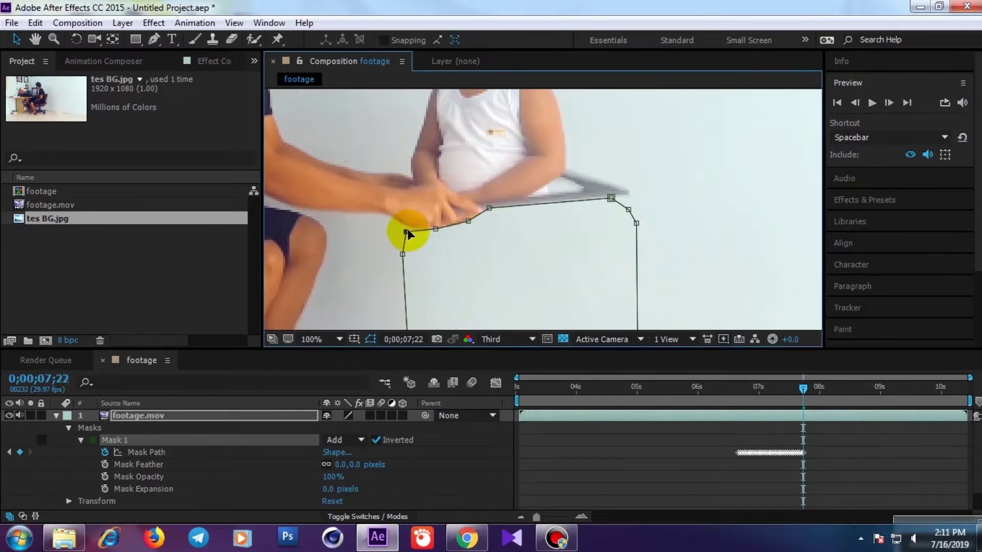
{"action": "key", "text": "Page_Down"}
{"action": "key", "text": "Page_Down"}
{"action": "mouse_move", "coordinate": [488, 206]}
{"action": "left_mouse_down"}
{"action": "mouse_move", "coordinate": [493, 232]}
{"action": "mouse_move", "coordinate": [468, 244]}
{"action": "mouse_move", "coordinate": [474, 206]}
{"action": "left_mouse_up"}
{"action": "key", "text": "Page_Down"}
{"action": "left_click_drag", "start_coordinate": [599, 213], "coordinate": [620, 235]}
{"action": "key", "text": "Page_Down"}
{"action": "key", "text": "Page_Down"}
{"action": "left_click_drag", "start_coordinate": [363, 159], "coordinate": [689, 271]}
{"action": "left_click_drag", "start_coordinate": [392, 181], "coordinate": [439, 224]}
{"action": "key", "text": "Page_Down"}
{"action": "key", "text": "Page_Down"}
Over the following frames, move the left mask points up onto the plate.
{"action": "key", "text": "Page_Down"}
{"action": "key", "text": "Page_Down"}
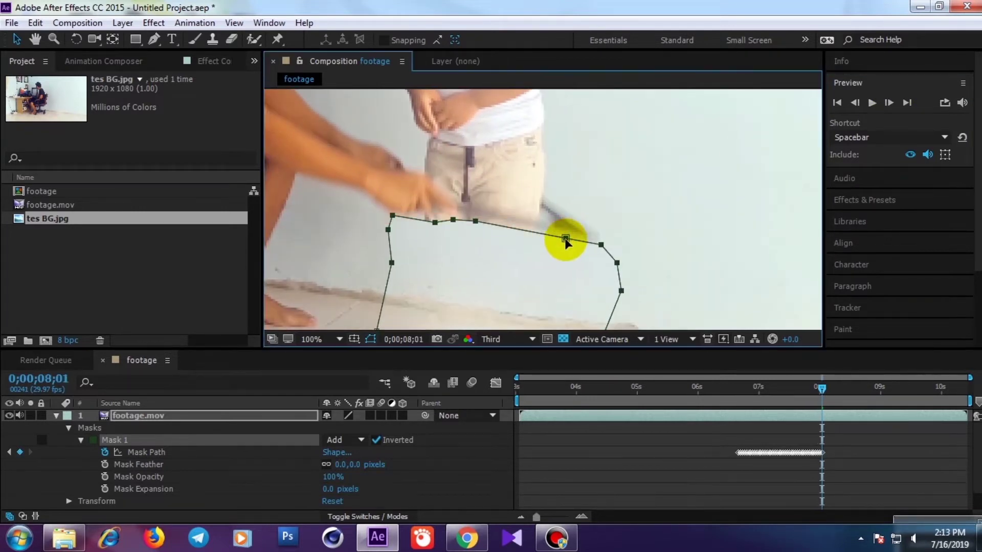
{"action": "key", "text": "Page_Down"}
{"action": "mouse_move", "coordinate": [565, 237]}
{"action": "left_mouse_down"}
{"action": "mouse_move", "coordinate": [588, 263]}
{"action": "mouse_move", "coordinate": [445, 208]}
{"action": "left_mouse_up"}
{"action": "left_click", "coordinate": [889, 103]}
{"action": "key", "text": "Page_Down"}
{"action": "key", "text": "Page_Down"}
{"action": "left_click_drag", "start_coordinate": [565, 269], "coordinate": [581, 248]}
{"action": "key", "text": "Page_Down"}
{"action": "left_click", "coordinate": [403, 245]}
{"action": "key", "text": "Page_Down"}
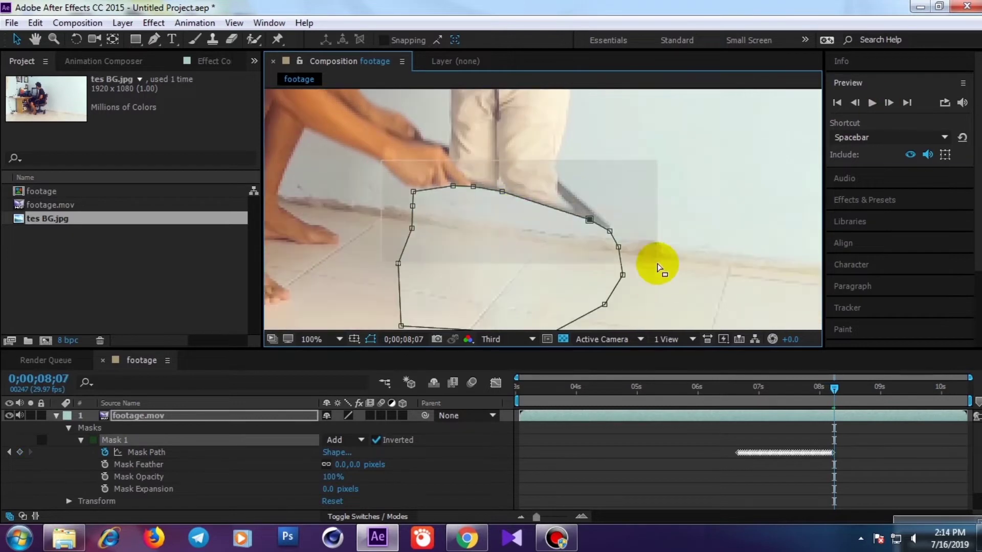
{"action": "left_click_drag", "start_coordinate": [658, 267], "coordinate": [384, 164]}
{"action": "key", "text": "Page_Down"}
{"action": "left_click_drag", "start_coordinate": [526, 246], "coordinate": [449, 208]}
{"action": "key", "text": "Page_Down"}
{"action": "key", "text": "Page_Down"}
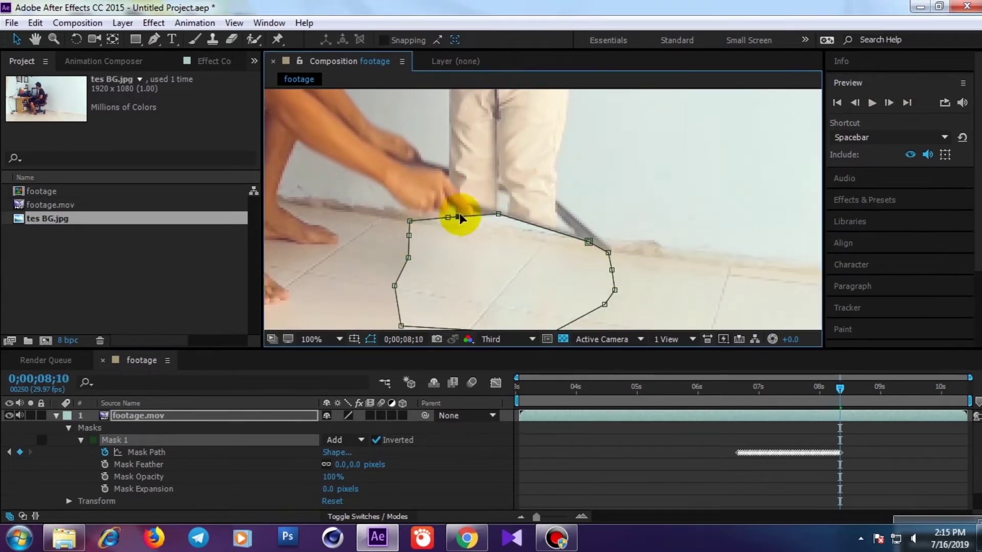
{"action": "key", "text": "Page_Down"}
{"action": "key", "text": "Page_Down"}
{"action": "key", "text": "Page_Down"}
{"action": "key", "text": "Page_Down"}
{"action": "key", "text": "Page_Down"}
{"action": "key", "text": "Page_Down"}
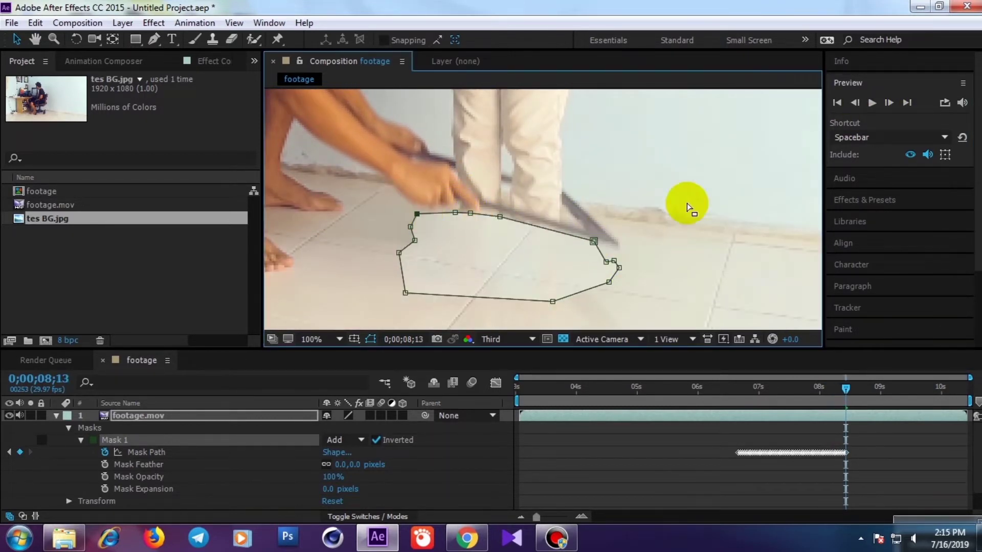
Flatten the mask outline along the plate edge on the last frames, then review nearby frames.
{"action": "left_click_drag", "start_coordinate": [471, 223], "coordinate": [473, 251]}
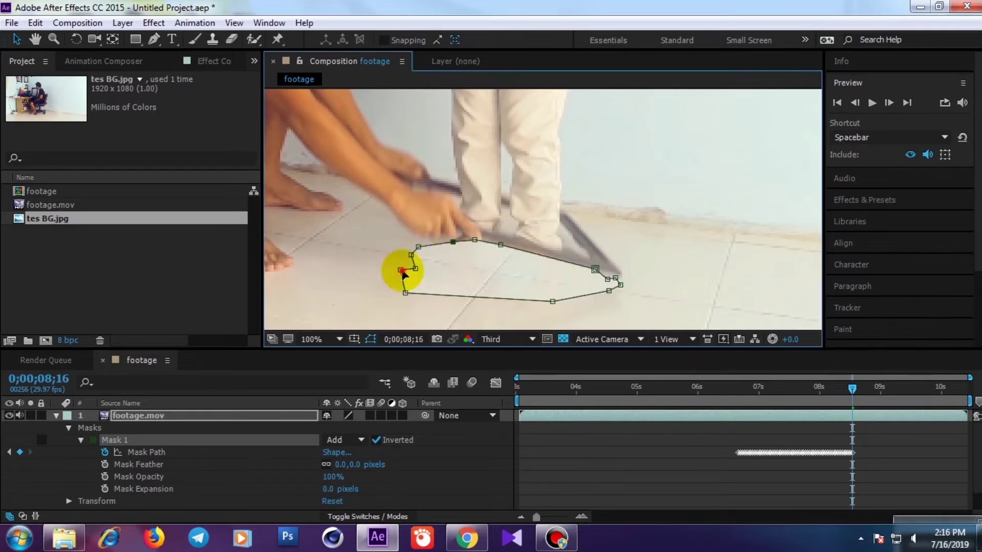
{"action": "key", "text": "Page_Down"}
{"action": "left_click_drag", "start_coordinate": [553, 301], "coordinate": [553, 305]}
{"action": "left_click_drag", "start_coordinate": [457, 254], "coordinate": [460, 290]}
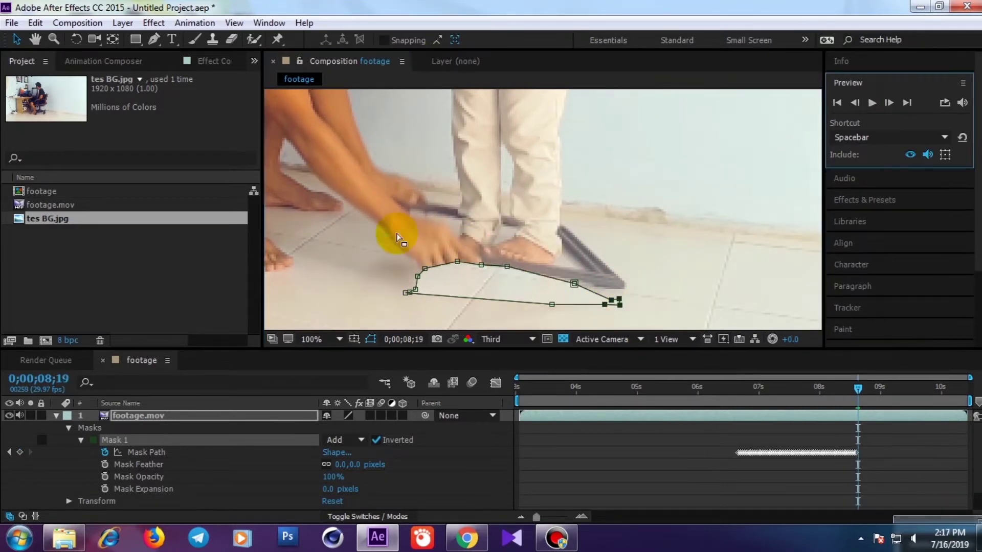
{"action": "left_click", "coordinate": [889, 102]}
{"action": "key", "text": "shift+slash"}
{"action": "mouse_move", "coordinate": [862, 388]}
{"action": "left_mouse_down"}
{"action": "mouse_move", "coordinate": [744, 397]}
{"action": "mouse_move", "coordinate": [857, 396]}
{"action": "mouse_move", "coordinate": [777, 397]}
{"action": "left_mouse_up"}
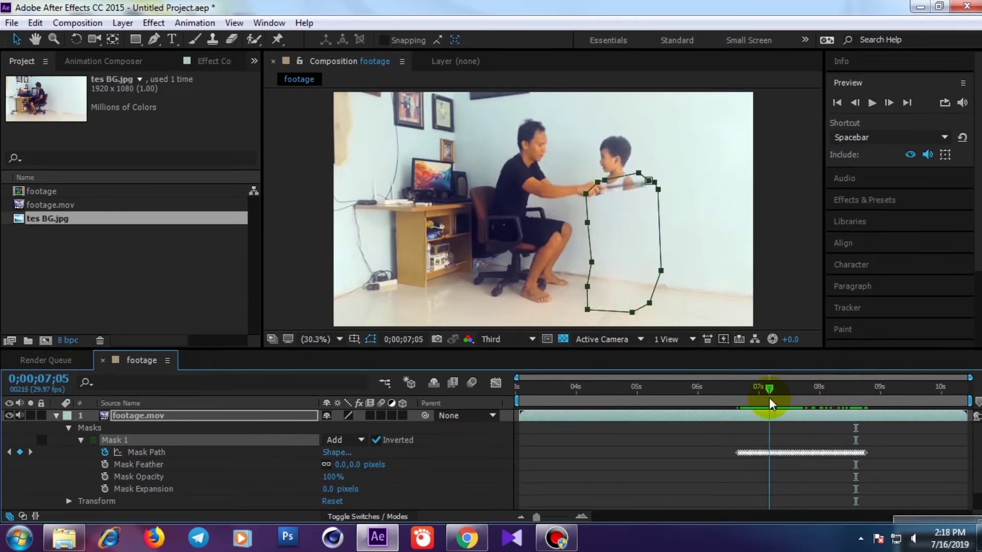
{"action": "left_click_drag", "start_coordinate": [778, 397], "coordinate": [761, 400]}
{"action": "left_click", "coordinate": [644, 224]}
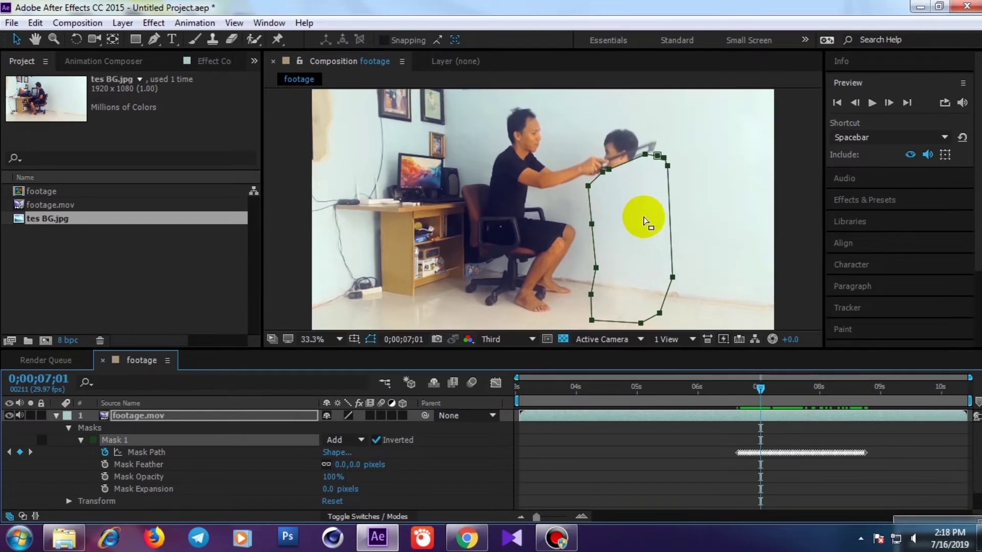
{"action": "key", "text": "slash"}
{"action": "left_click_drag", "start_coordinate": [654, 192], "coordinate": [516, 240]}
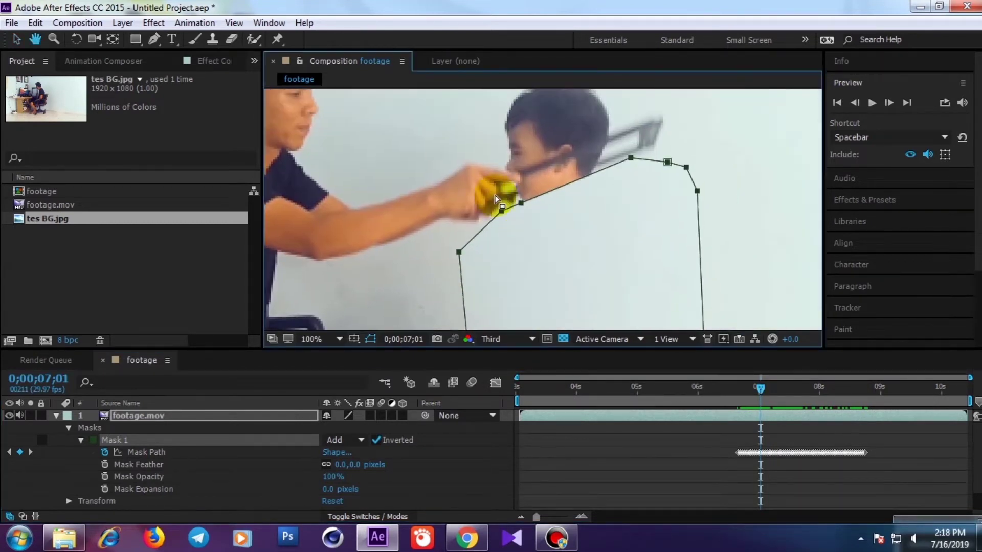
{"action": "left_click", "coordinate": [490, 190]}
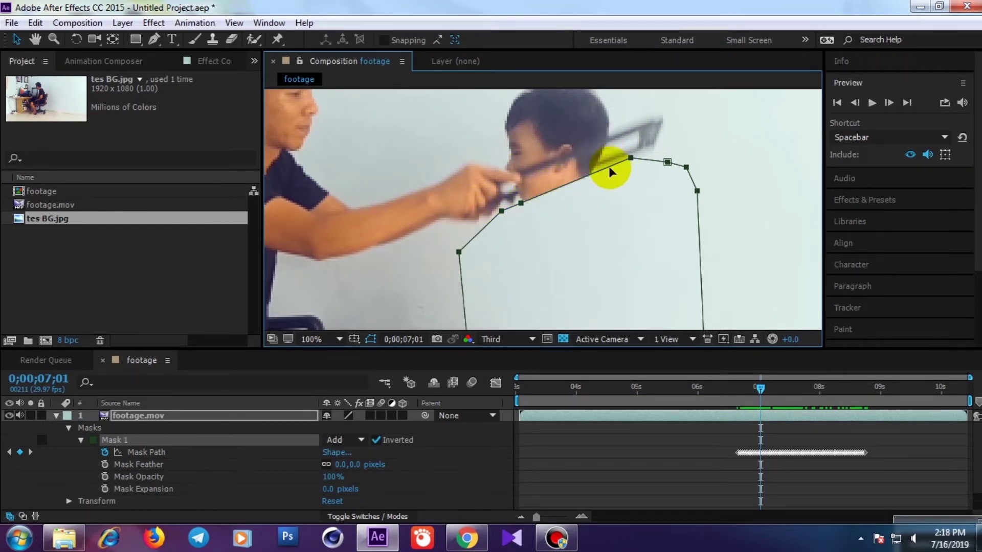
{"action": "scroll", "coordinate": [599, 184], "scroll_direction": "down", "scroll_amount": 2}
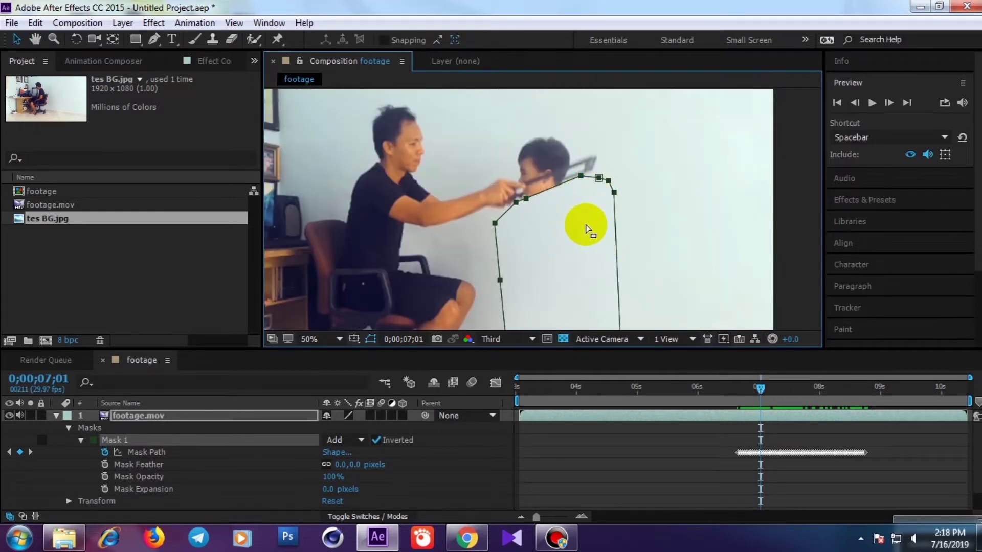
{"action": "scroll", "coordinate": [557, 209], "scroll_direction": "up", "scroll_amount": 2}
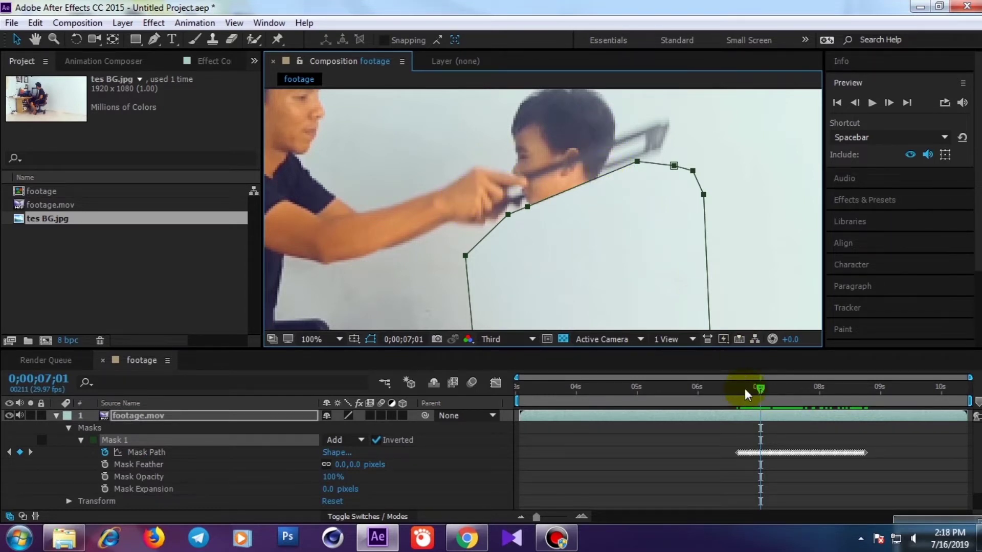
{"action": "left_click_drag", "start_coordinate": [762, 395], "coordinate": [790, 394]}
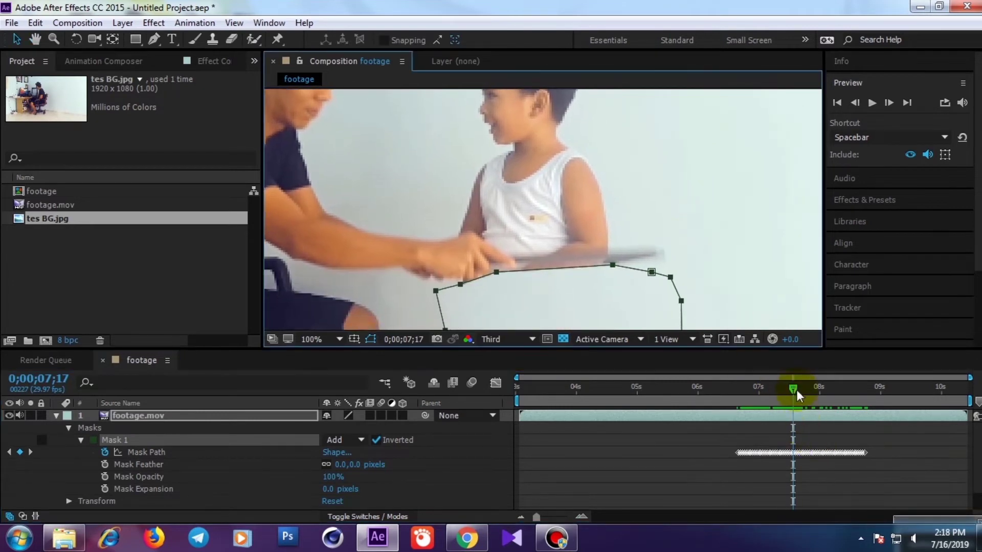
{"action": "left_click_drag", "start_coordinate": [797, 390], "coordinate": [805, 393]}
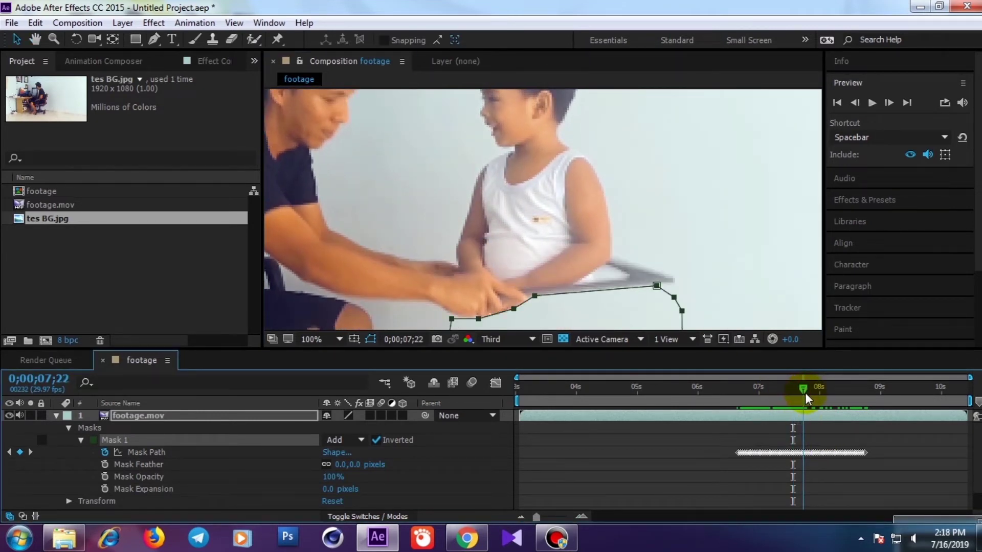
{"action": "scroll", "coordinate": [734, 263], "scroll_direction": "down", "scroll_amount": 2}
{"action": "left_click", "coordinate": [792, 208]}
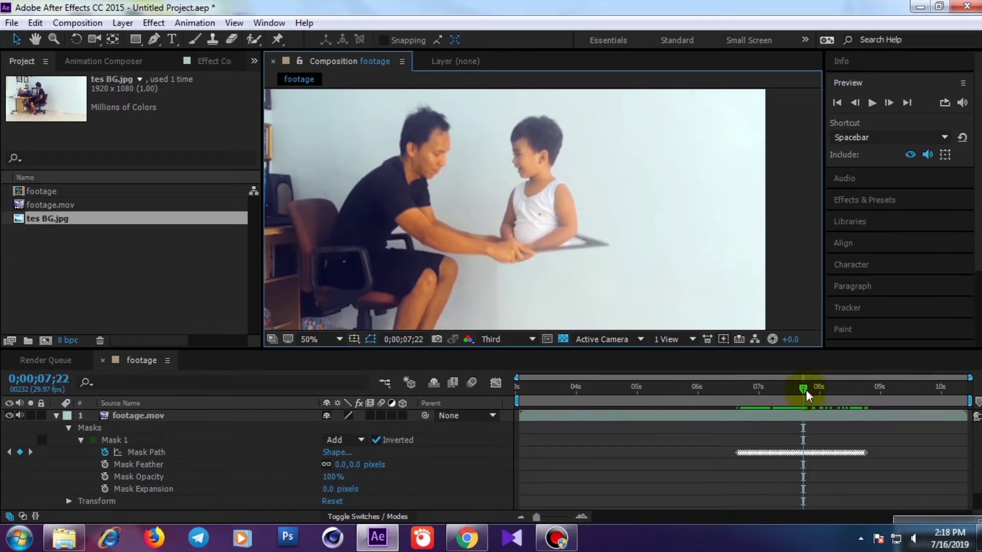
{"action": "left_click_drag", "start_coordinate": [804, 392], "coordinate": [752, 397]}
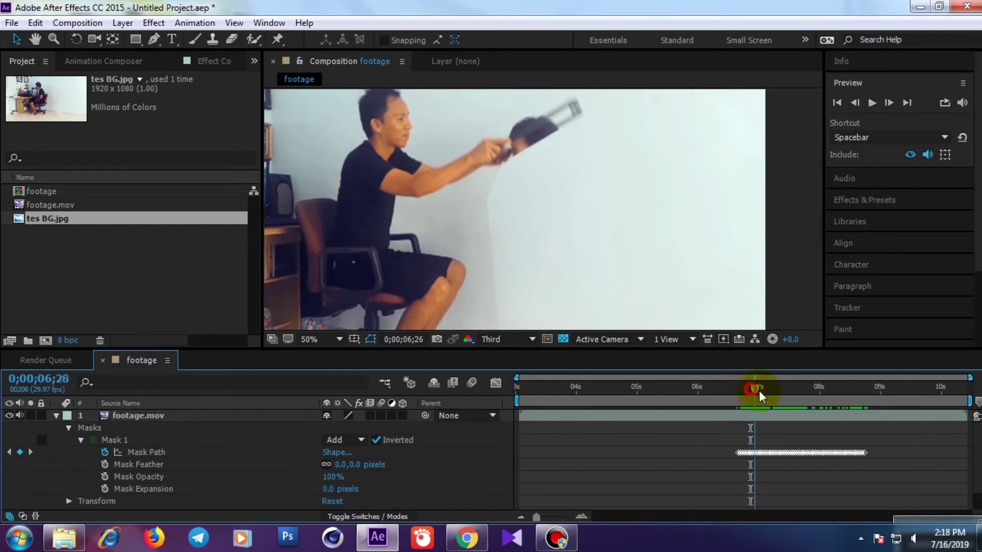
{"action": "left_click_drag", "start_coordinate": [759, 391], "coordinate": [766, 391]}
{"action": "scroll", "coordinate": [562, 230], "scroll_direction": "down", "scroll_amount": 2}
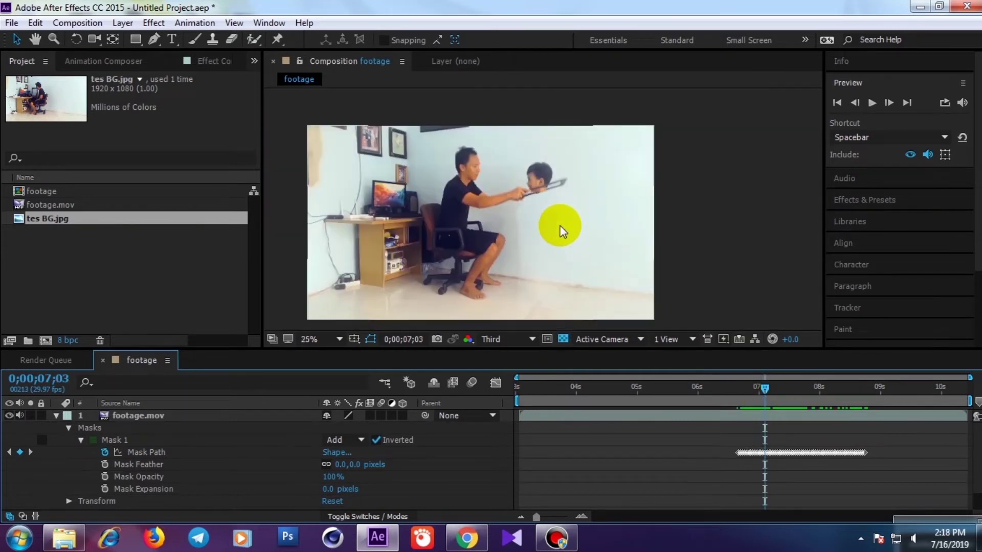
{"action": "left_click_drag", "start_coordinate": [563, 231], "coordinate": [587, 227]}
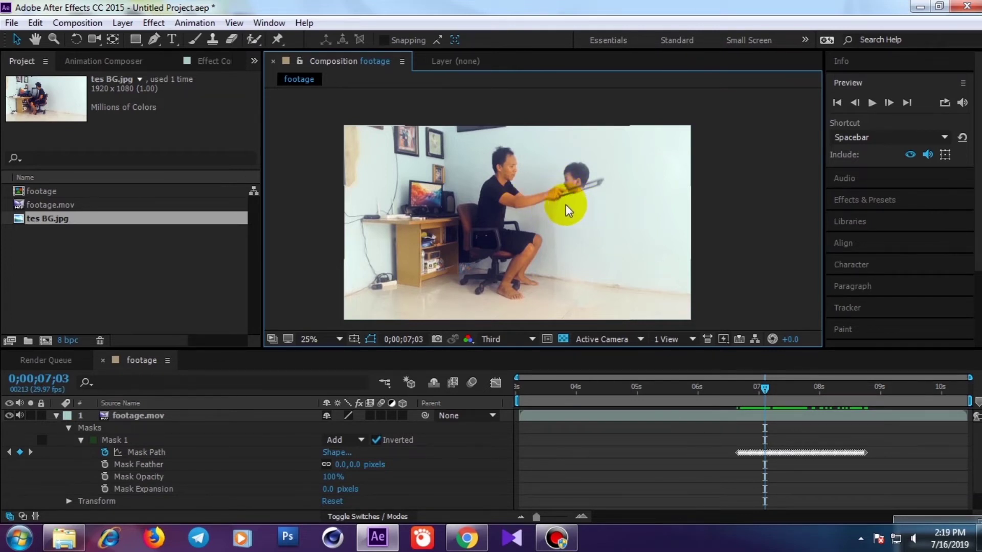
{"action": "mouse_move", "coordinate": [766, 389]}
{"action": "left_mouse_down"}
{"action": "mouse_move", "coordinate": [777, 392]}
{"action": "mouse_move", "coordinate": [747, 406]}
{"action": "mouse_move", "coordinate": [794, 418]}
{"action": "mouse_move", "coordinate": [729, 429]}
{"action": "left_mouse_up"}
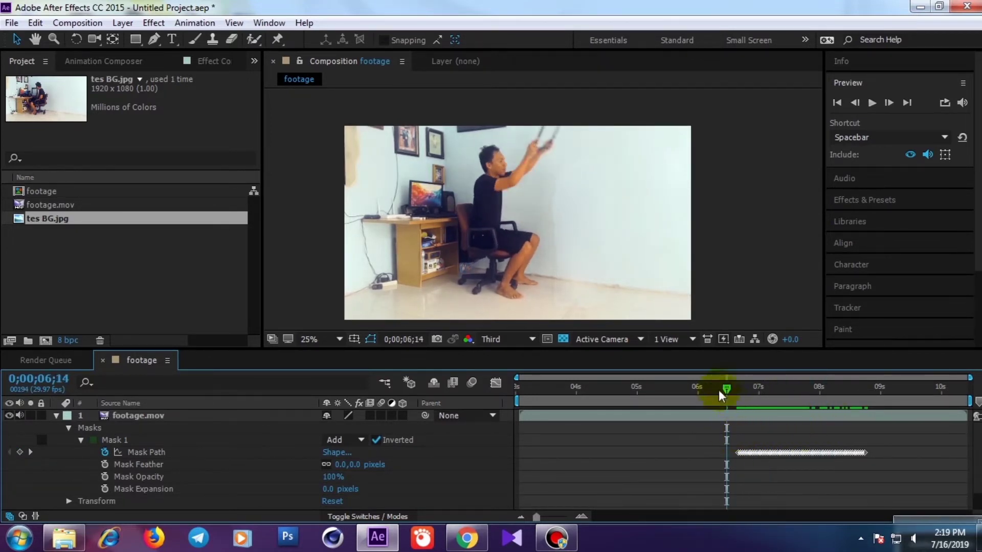
{"action": "left_click_drag", "start_coordinate": [727, 389], "coordinate": [507, 393]}
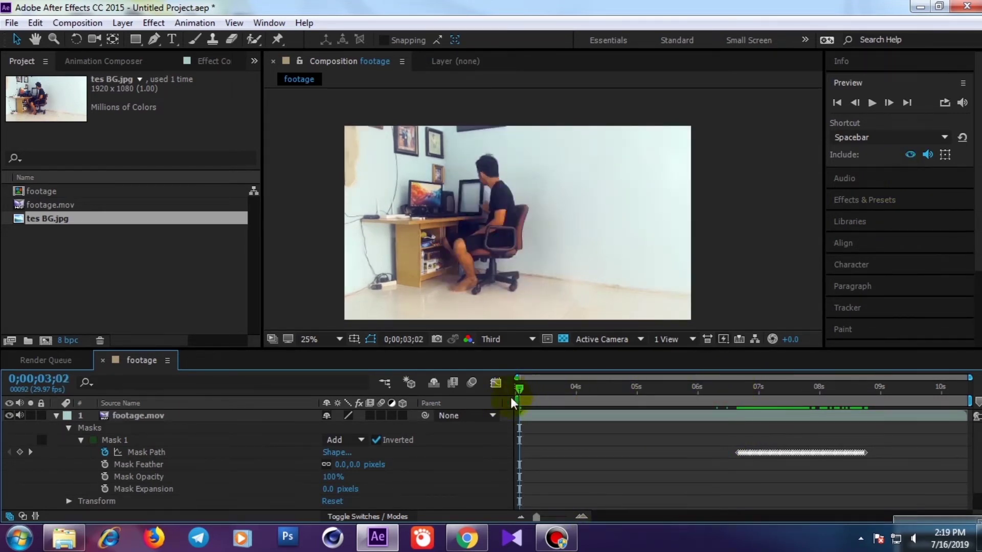
{"action": "mouse_move", "coordinate": [536, 393]}
{"action": "left_mouse_down"}
{"action": "mouse_move", "coordinate": [726, 409]}
{"action": "mouse_move", "coordinate": [879, 447]}
{"action": "mouse_move", "coordinate": [792, 450]}
{"action": "left_mouse_up"}
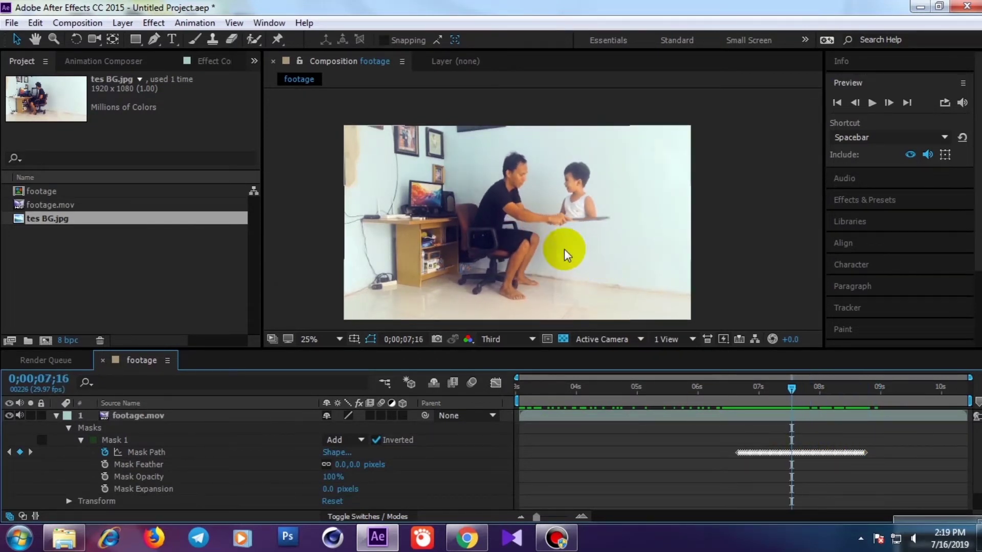
{"action": "scroll", "coordinate": [565, 254], "scroll_direction": "up", "scroll_amount": 2}
{"action": "left_click_drag", "start_coordinate": [656, 266], "coordinate": [609, 204]}
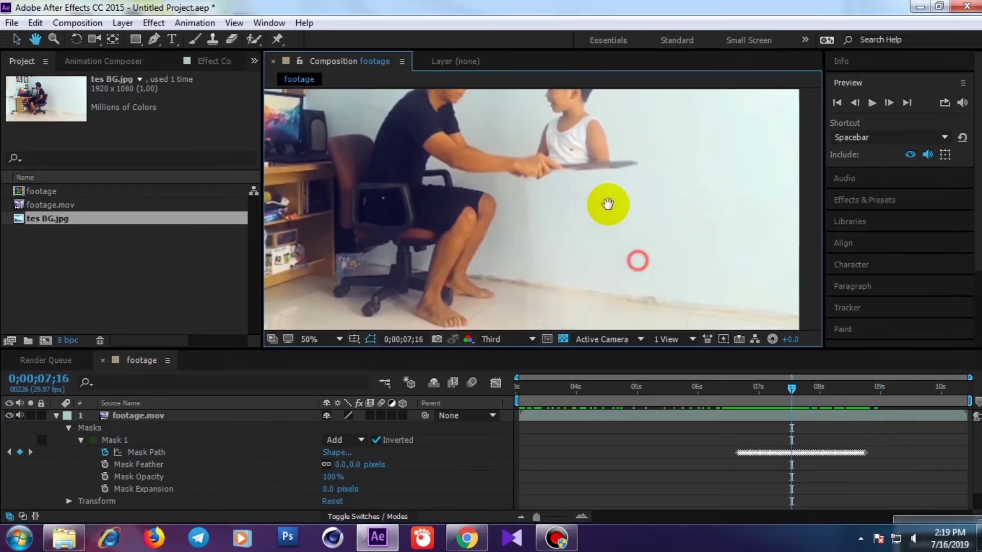
{"action": "left_click", "coordinate": [54, 417]}
{"action": "left_click", "coordinate": [8, 428]}
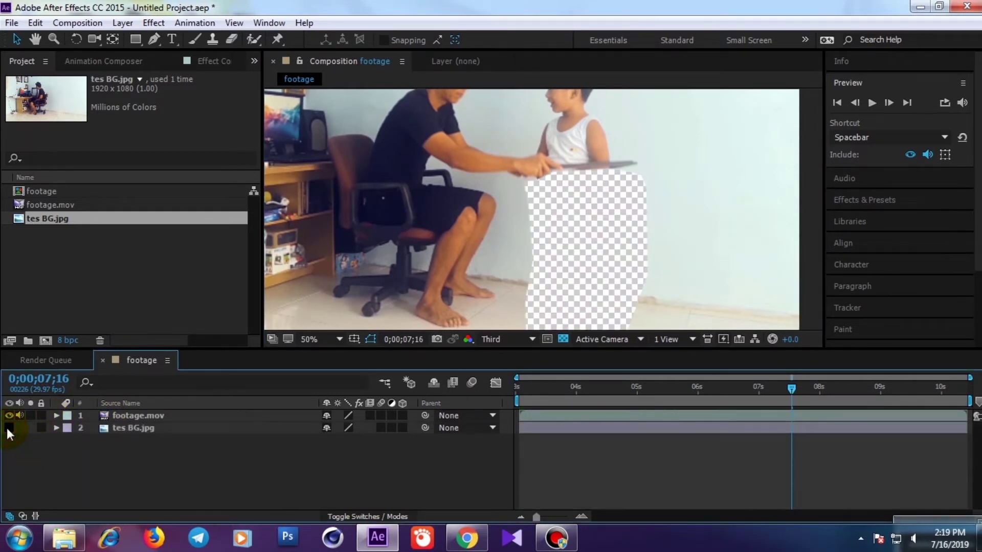
{"action": "left_click", "coordinate": [137, 414]}
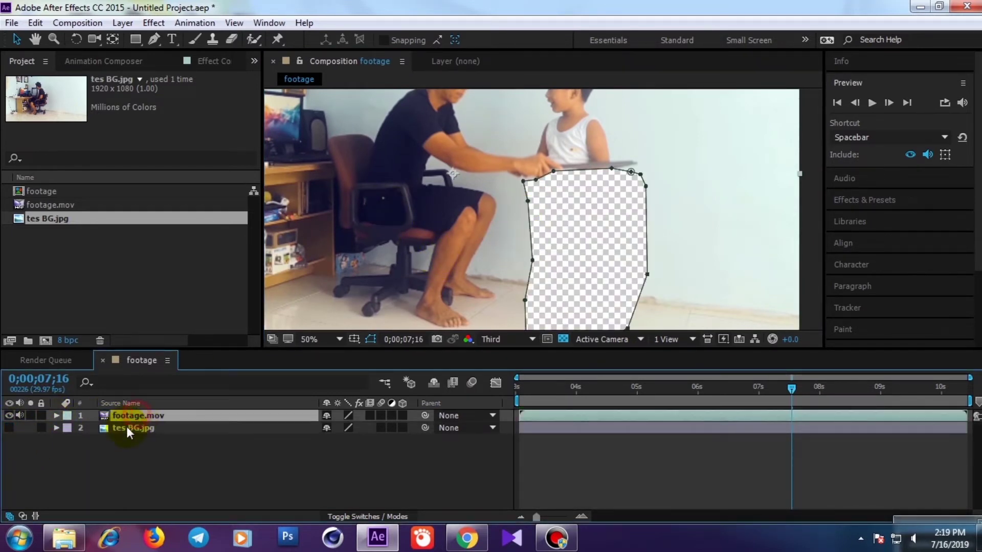
{"action": "left_click", "coordinate": [127, 426]}
{"action": "left_click", "coordinate": [8, 428]}
{"action": "left_click", "coordinate": [131, 416]}
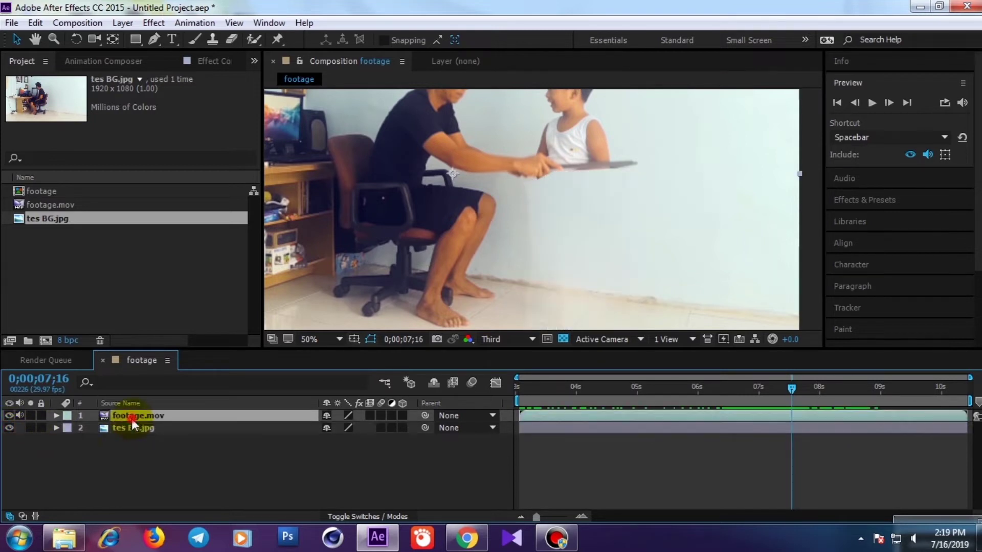
{"action": "left_click", "coordinate": [57, 416]}
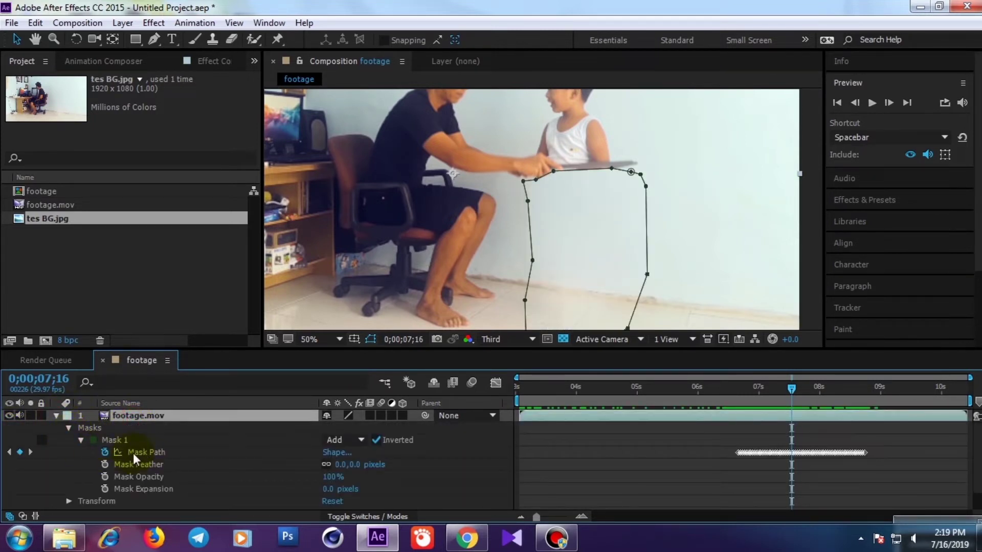
{"action": "left_click", "coordinate": [141, 465]}
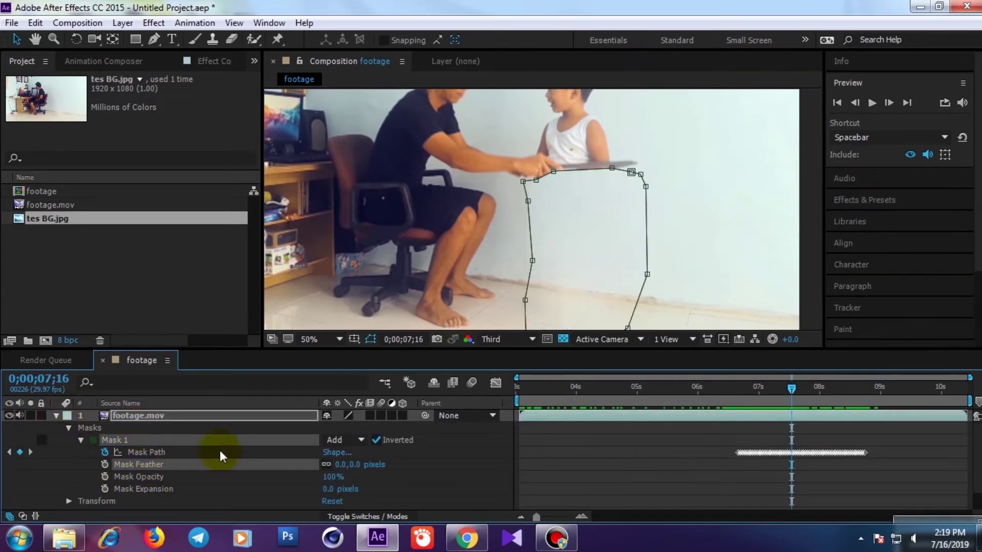
{"action": "key", "text": "period"}
{"action": "left_click_drag", "start_coordinate": [556, 240], "coordinate": [588, 212]}
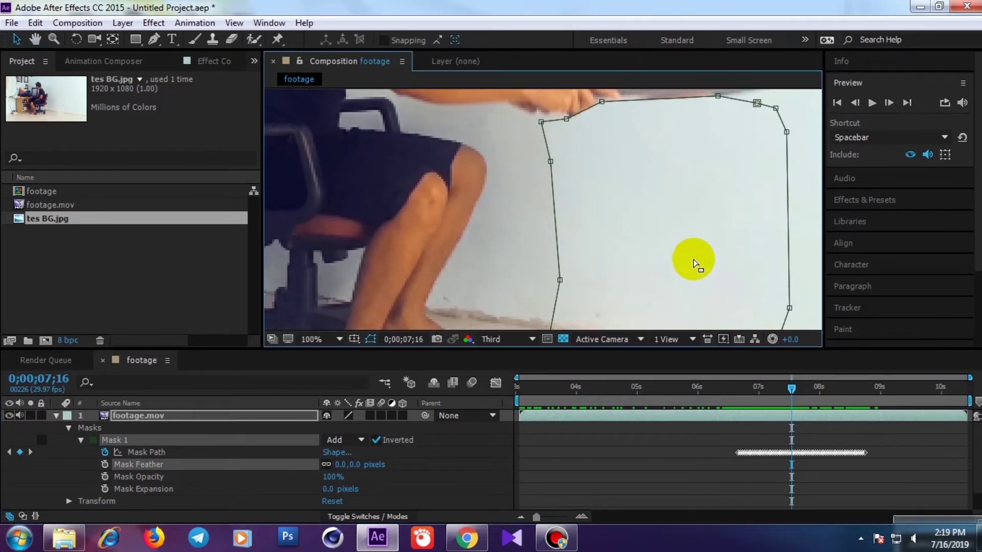
{"action": "key", "text": "comma"}
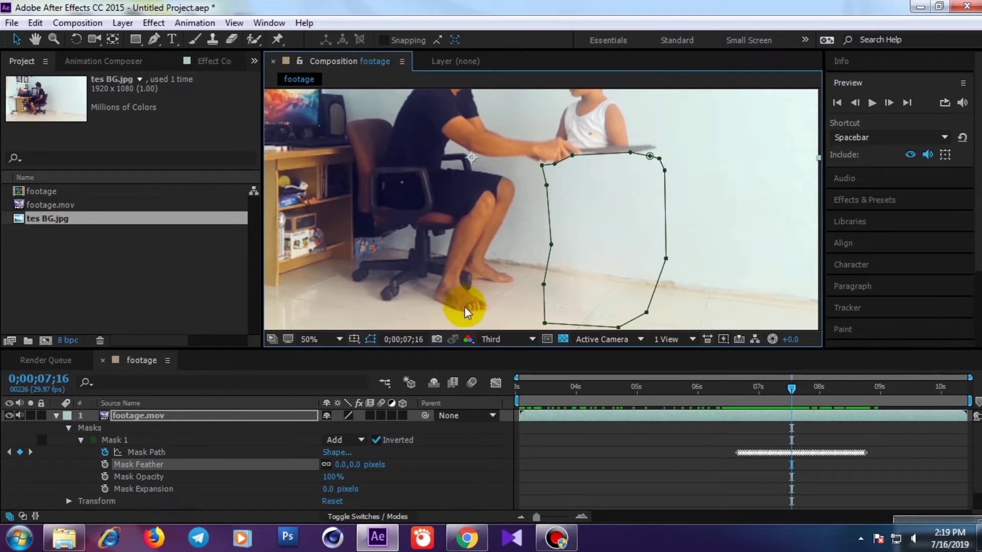
{"action": "key", "text": "comma"}
{"action": "left_click", "coordinate": [734, 245]}
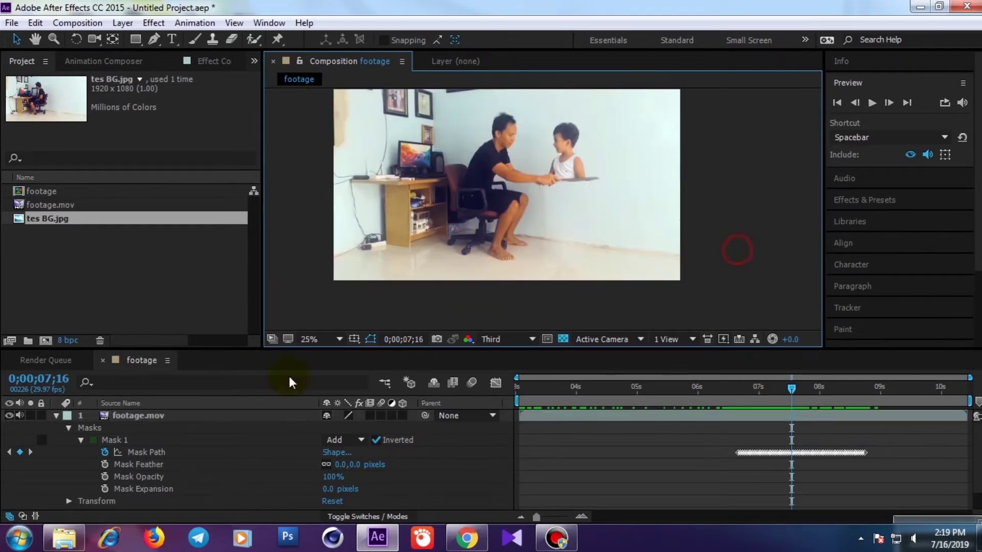
{"action": "left_click", "coordinate": [144, 458]}
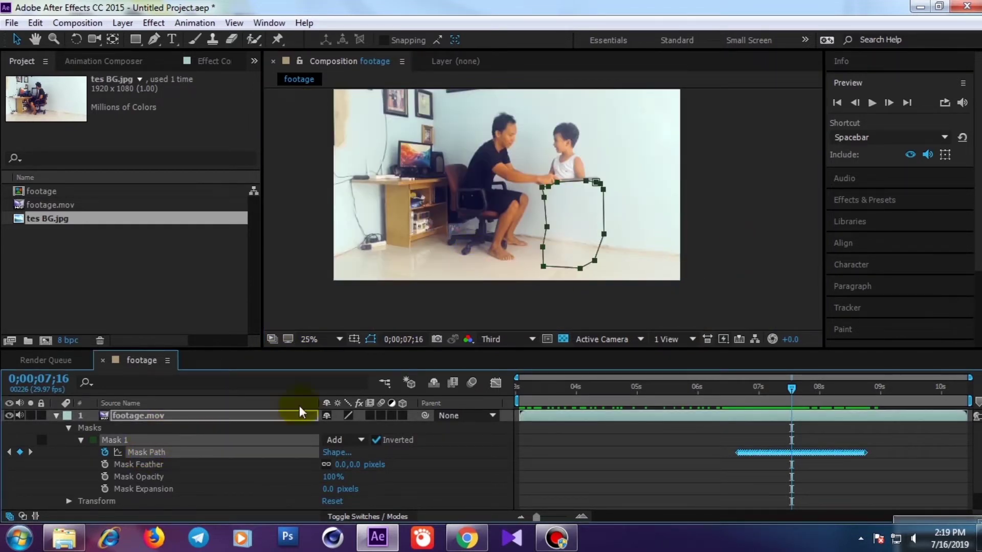
{"action": "key", "text": "period"}
{"action": "key", "text": "period"}
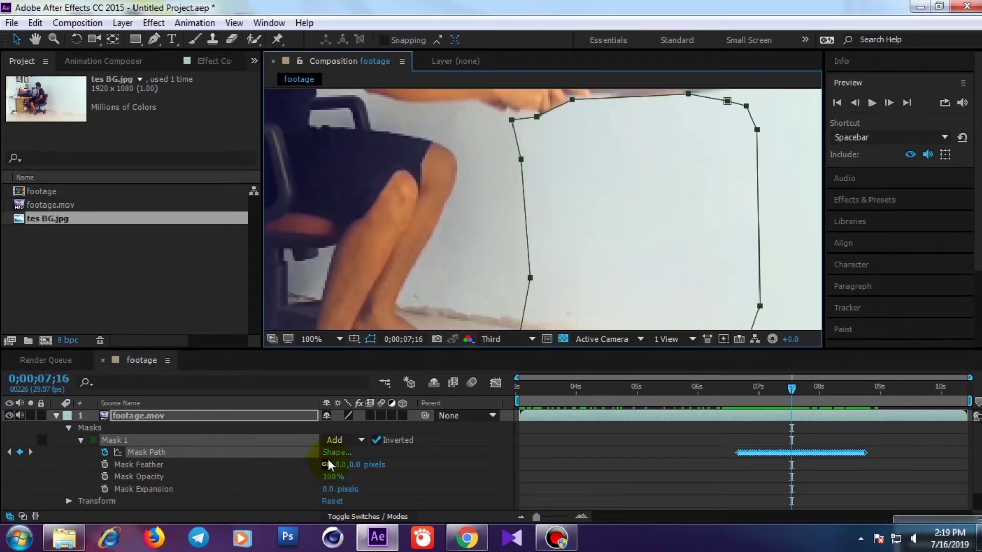
Scrub Mask 1's feather up, then back to about 15 pixels, and set Mask Expansion to -5 pixels.
{"action": "left_click", "coordinate": [340, 468]}
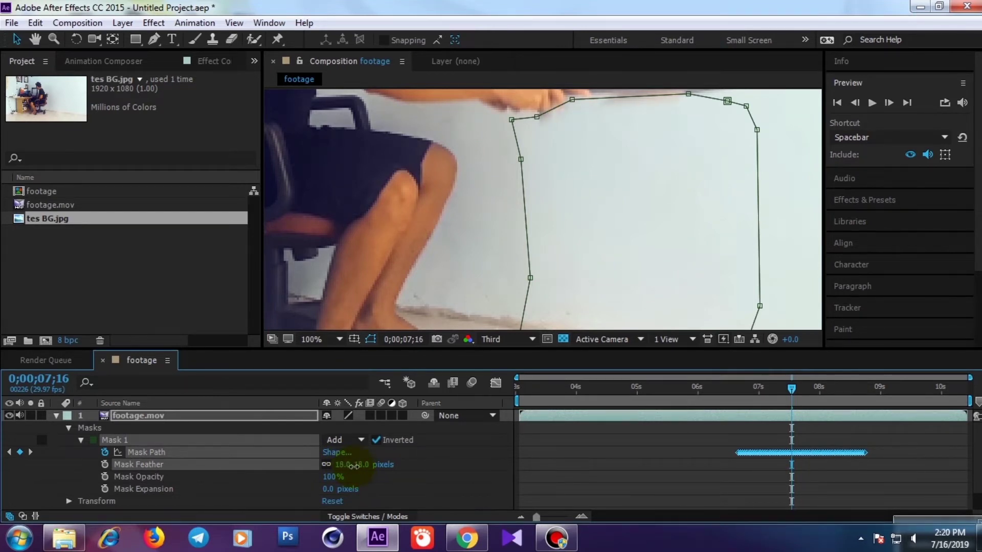
{"action": "left_click_drag", "start_coordinate": [599, 191], "coordinate": [581, 248]}
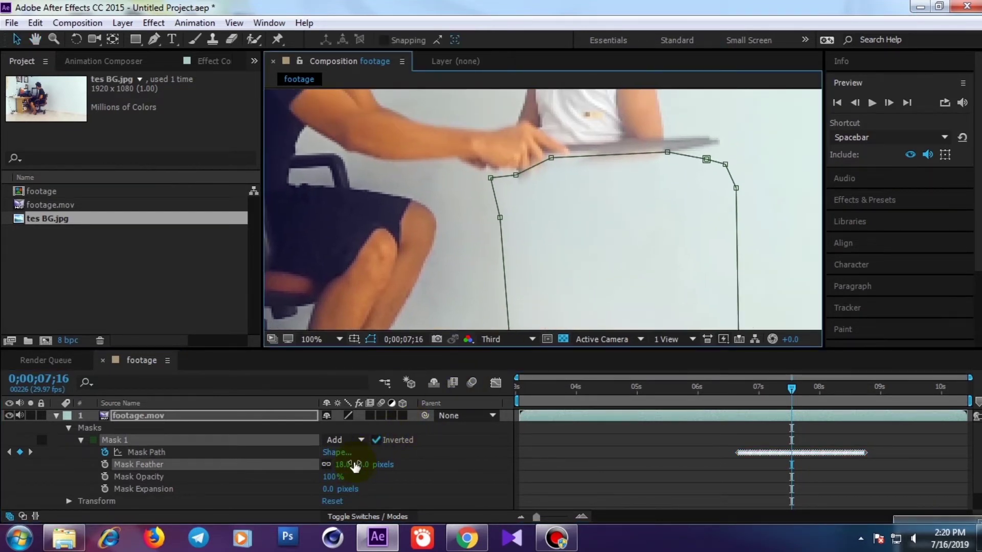
{"action": "left_click_drag", "start_coordinate": [355, 466], "coordinate": [361, 463]}
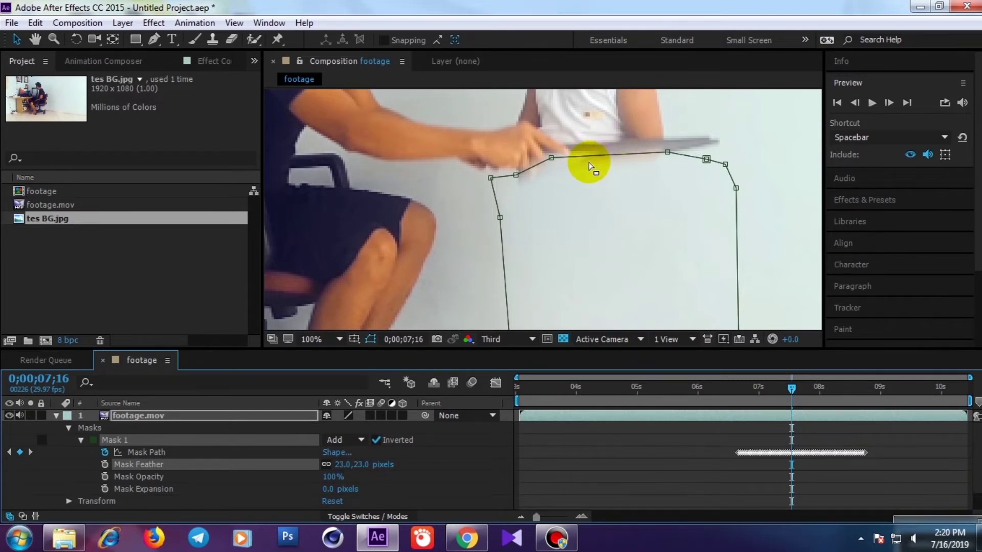
{"action": "left_click_drag", "start_coordinate": [368, 470], "coordinate": [361, 466]}
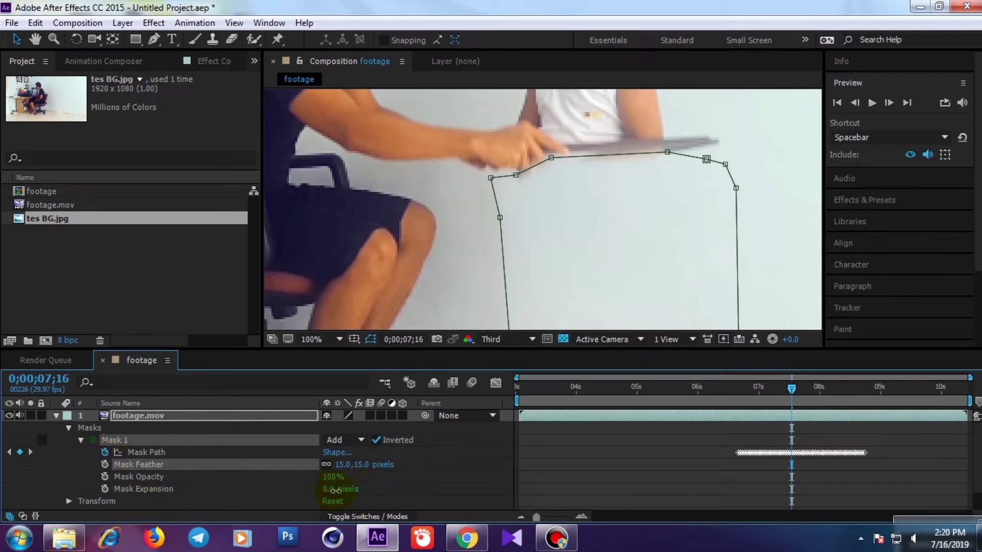
{"action": "left_click_drag", "start_coordinate": [335, 491], "coordinate": [336, 490]}
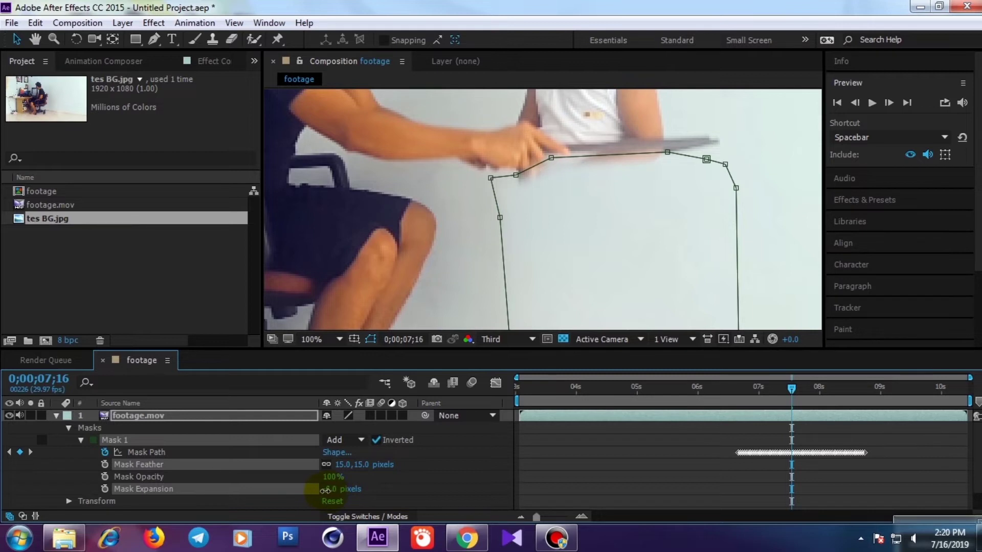
{"action": "mouse_move", "coordinate": [325, 490]}
{"action": "left_mouse_down"}
{"action": "mouse_move", "coordinate": [347, 467]}
{"action": "mouse_move", "coordinate": [331, 490]}
{"action": "left_mouse_up"}
Set Mask Expansion to -3 pixels, zoom out to the whole frame and deselect the layer.
{"action": "left_click_drag", "start_coordinate": [331, 489], "coordinate": [332, 489]}
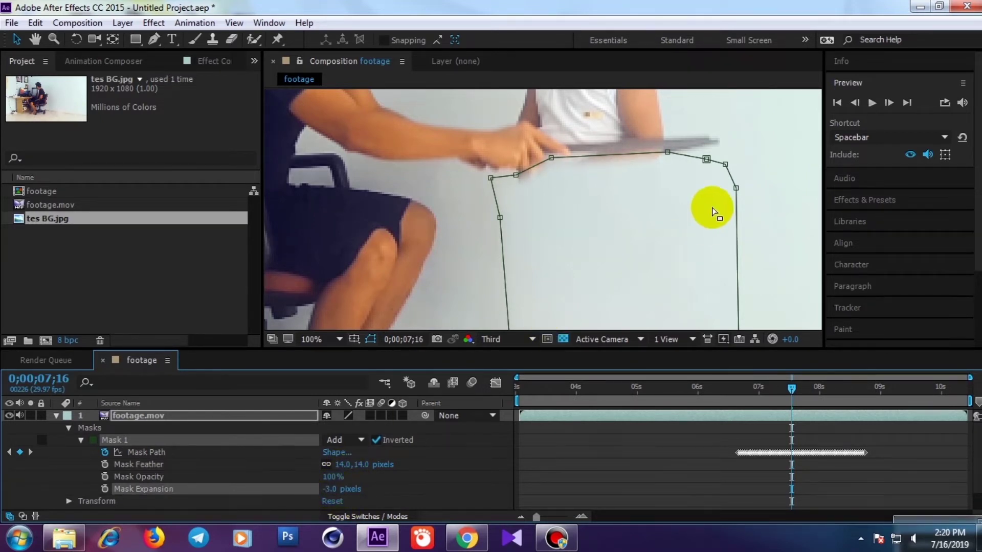
{"action": "scroll", "coordinate": [708, 209], "scroll_direction": "down", "scroll_amount": 2}
{"action": "left_click", "coordinate": [759, 232]}
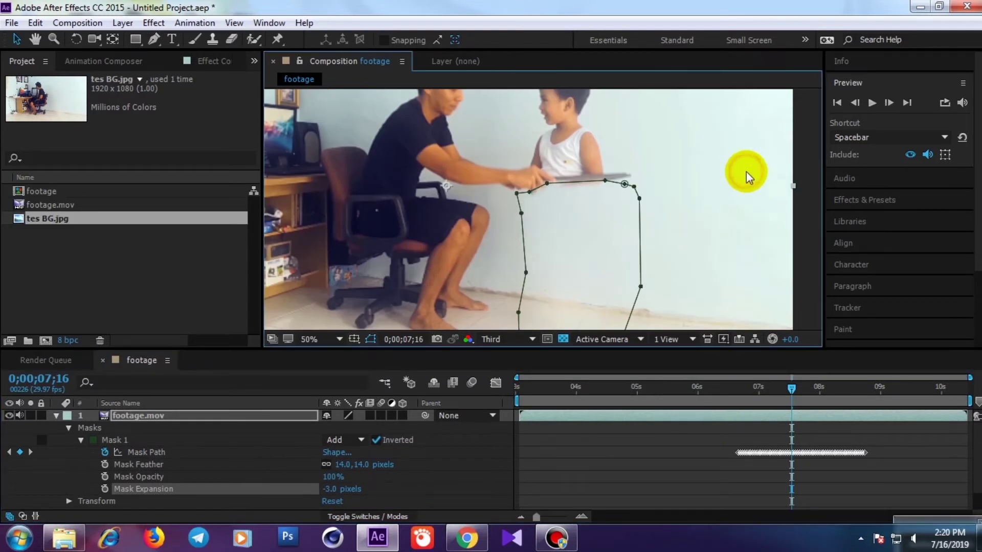
{"action": "left_click", "coordinate": [802, 203]}
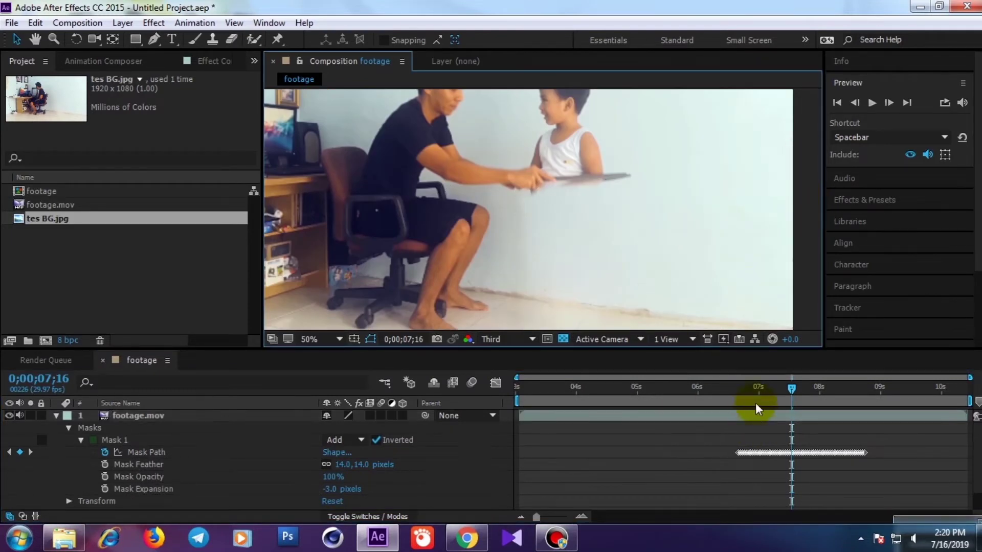
Scrub back to the handoff and play a preview of the composite.
{"action": "left_click_drag", "start_coordinate": [747, 404], "coordinate": [781, 411]}
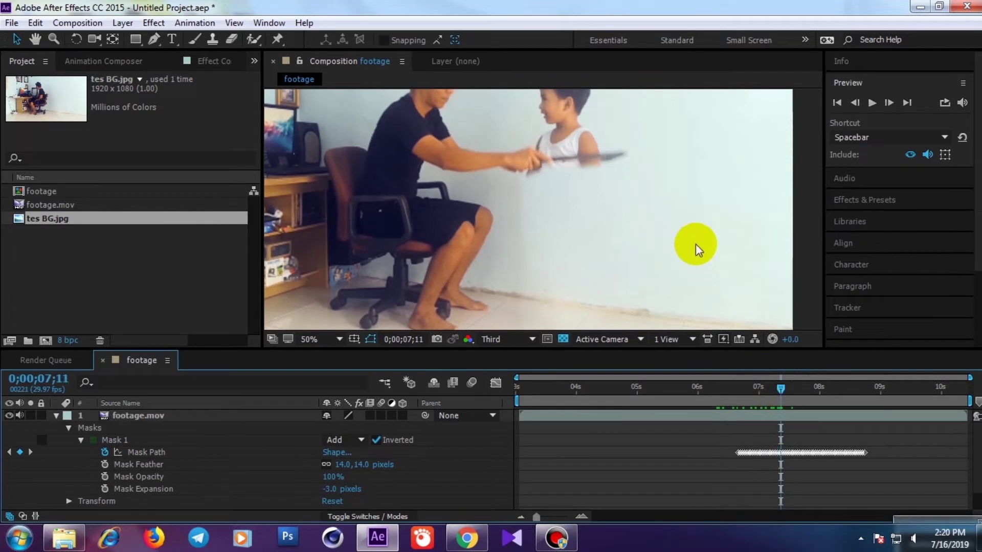
{"action": "scroll", "coordinate": [685, 249], "scroll_direction": "down", "scroll_amount": 2}
{"action": "key", "text": "space"}
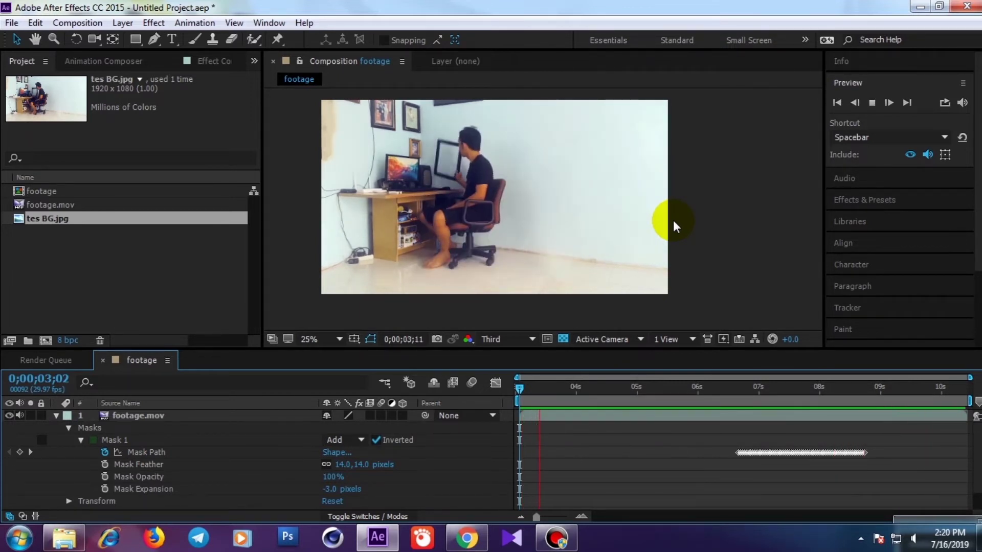
{"action": "left_click_drag", "start_coordinate": [717, 389], "coordinate": [764, 394]}
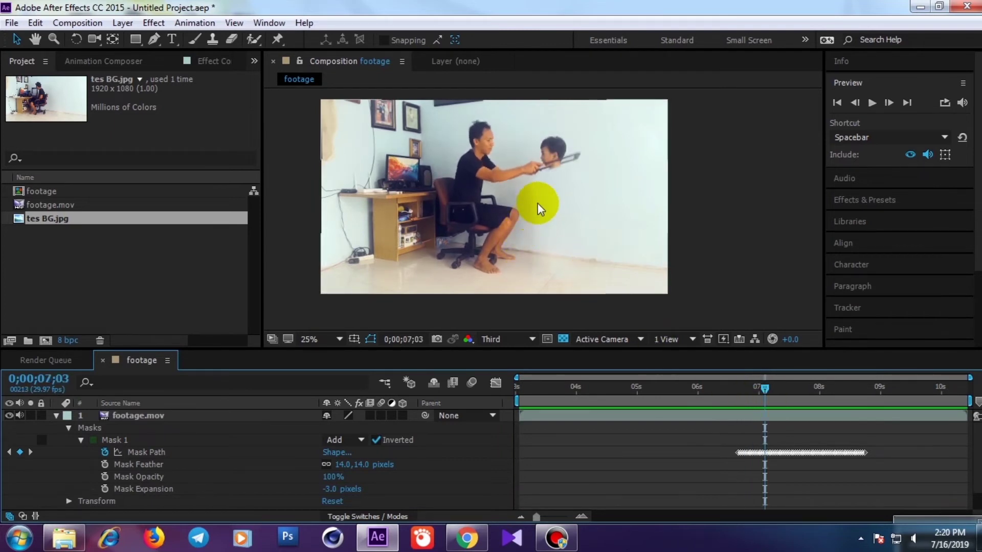
{"action": "scroll", "coordinate": [543, 204], "scroll_direction": "up", "scroll_amount": 2}
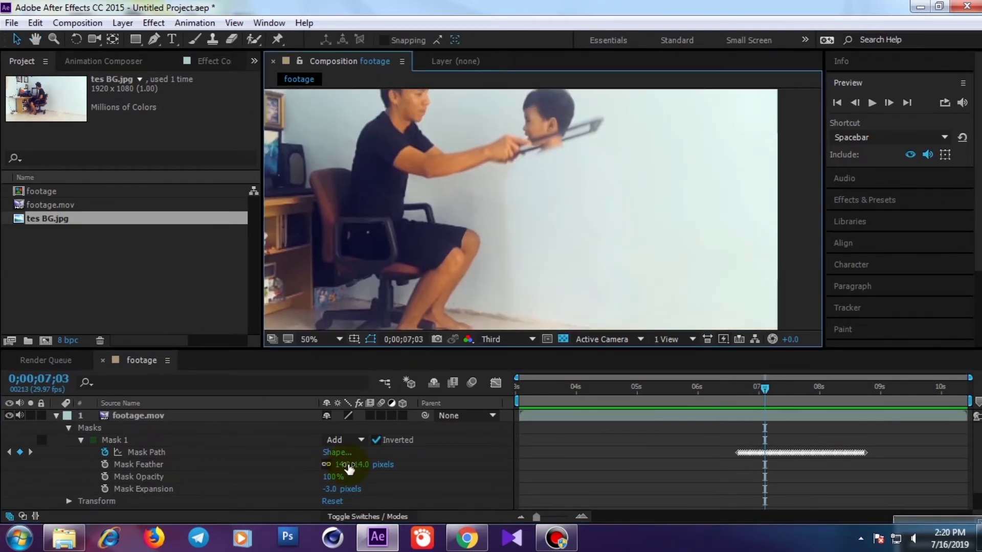
Set Mask Feather to 19 and Mask Expansion to 3 pixels, then check a later handoff frame.
{"action": "left_click_drag", "start_coordinate": [349, 469], "coordinate": [351, 466]}
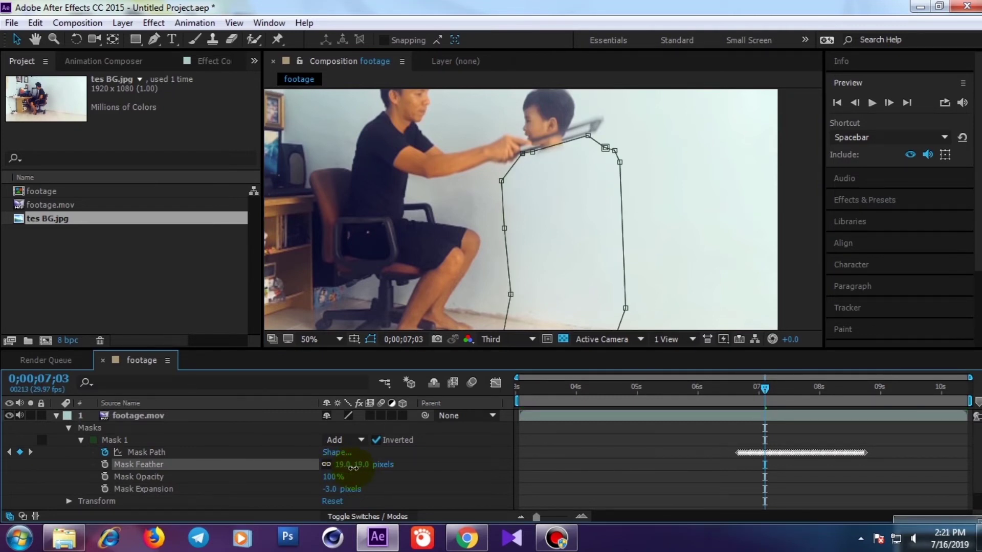
{"action": "left_click_drag", "start_coordinate": [352, 468], "coordinate": [340, 490]}
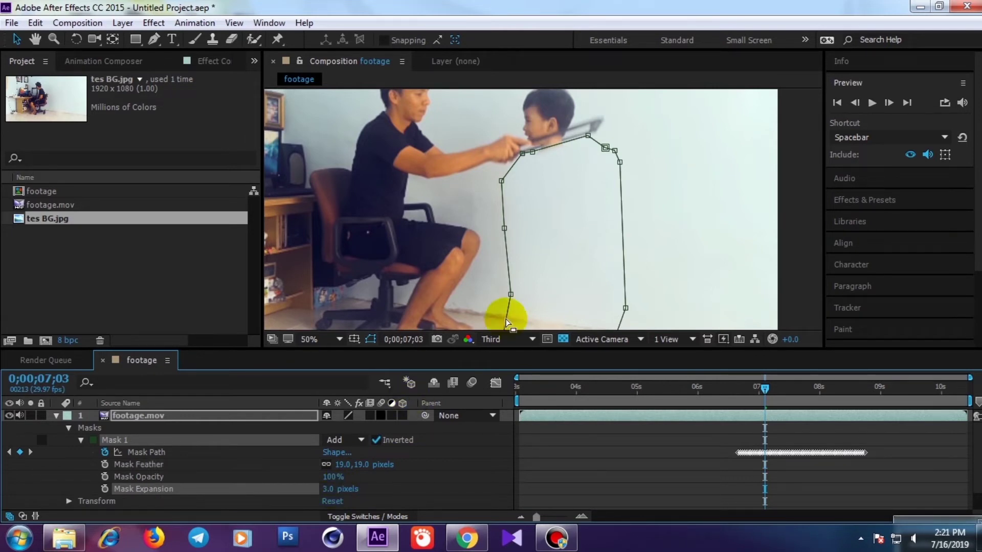
{"action": "scroll", "coordinate": [491, 307], "scroll_direction": "down", "scroll_amount": 2}
{"action": "left_click", "coordinate": [719, 228]}
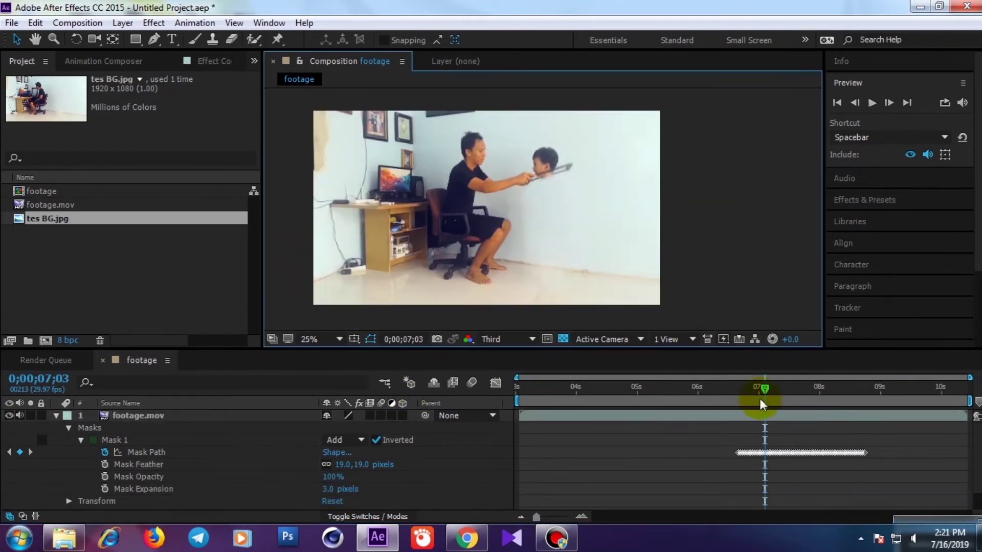
{"action": "mouse_move", "coordinate": [765, 390]}
{"action": "left_mouse_down"}
{"action": "mouse_move", "coordinate": [855, 428]}
{"action": "mouse_move", "coordinate": [770, 440]}
{"action": "mouse_move", "coordinate": [791, 440]}
{"action": "left_mouse_up"}
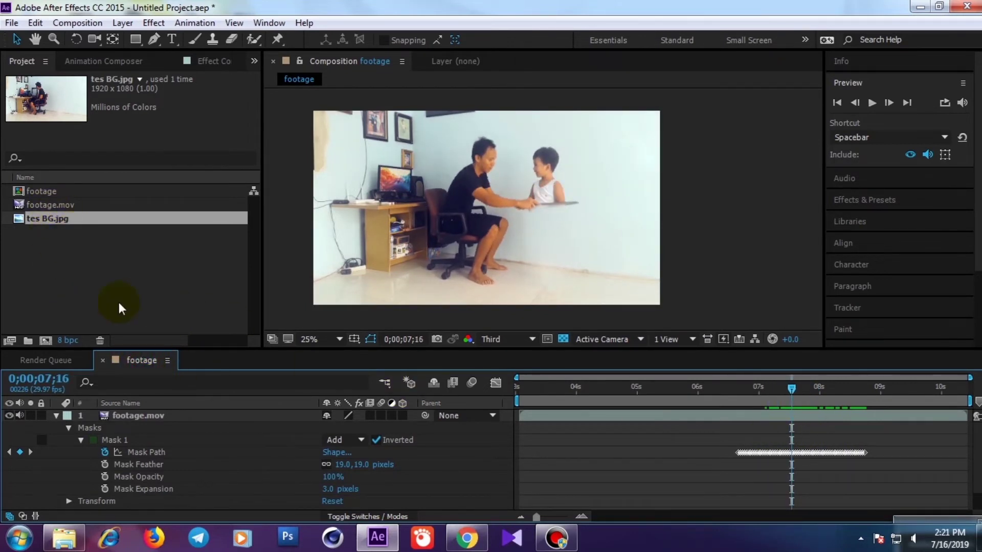
Nest the footage comp into a new footage 2 composition.
{"action": "left_click", "coordinate": [134, 300]}
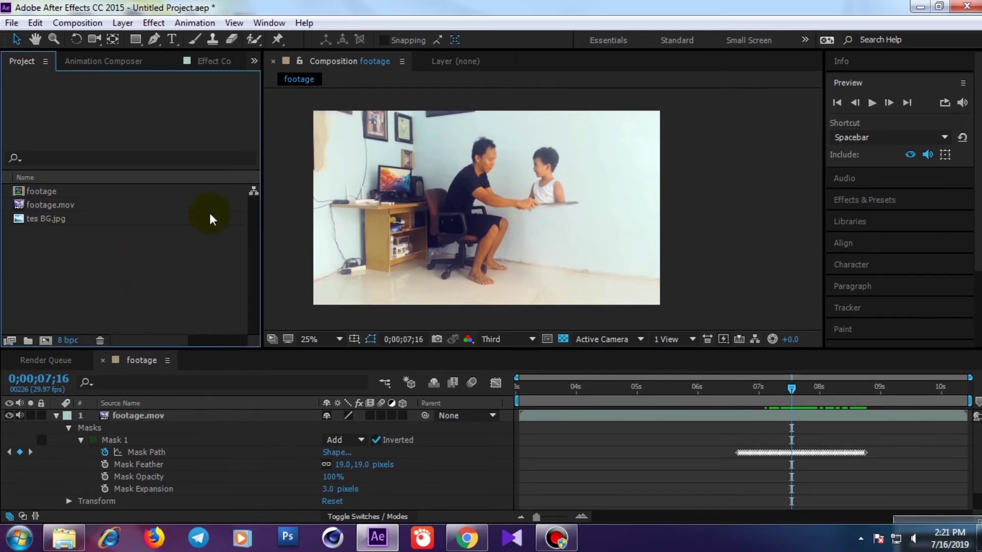
{"action": "left_click_drag", "start_coordinate": [42, 196], "coordinate": [46, 340]}
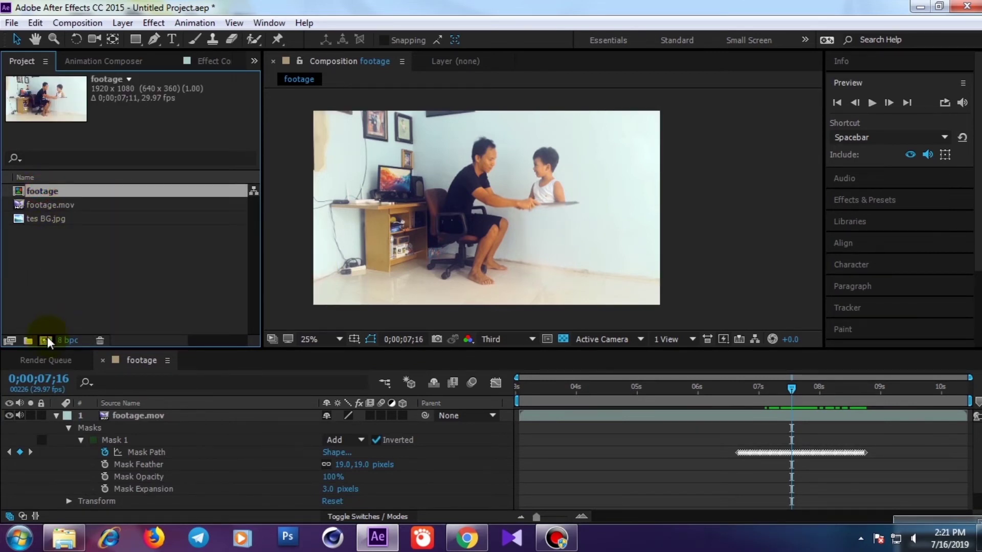
{"action": "left_click", "coordinate": [191, 453]}
Apply a Tint effect to the footage layer with Amount to Tint at 25%.
{"action": "left_click", "coordinate": [874, 148]}
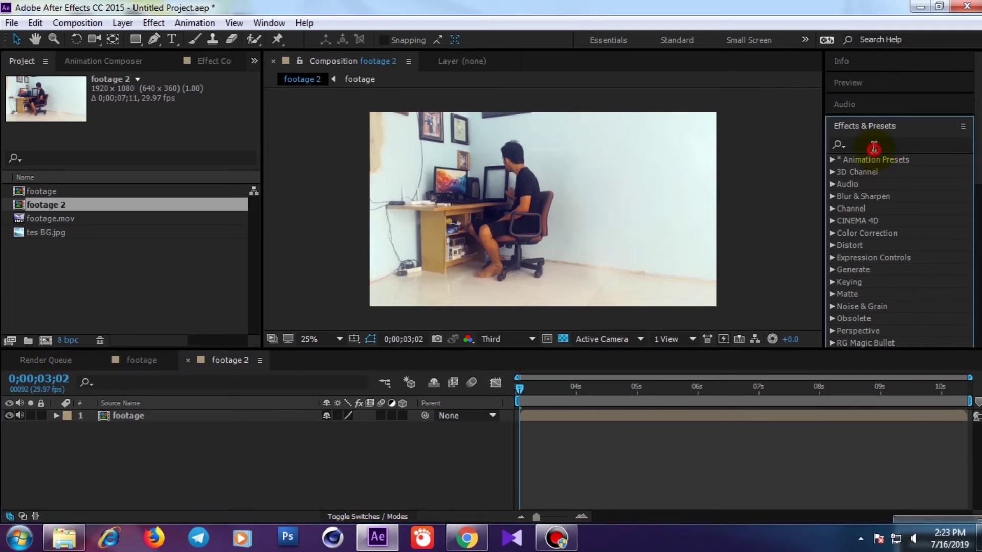
{"action": "left_click", "coordinate": [883, 145]}
{"action": "type", "text": "tint"}
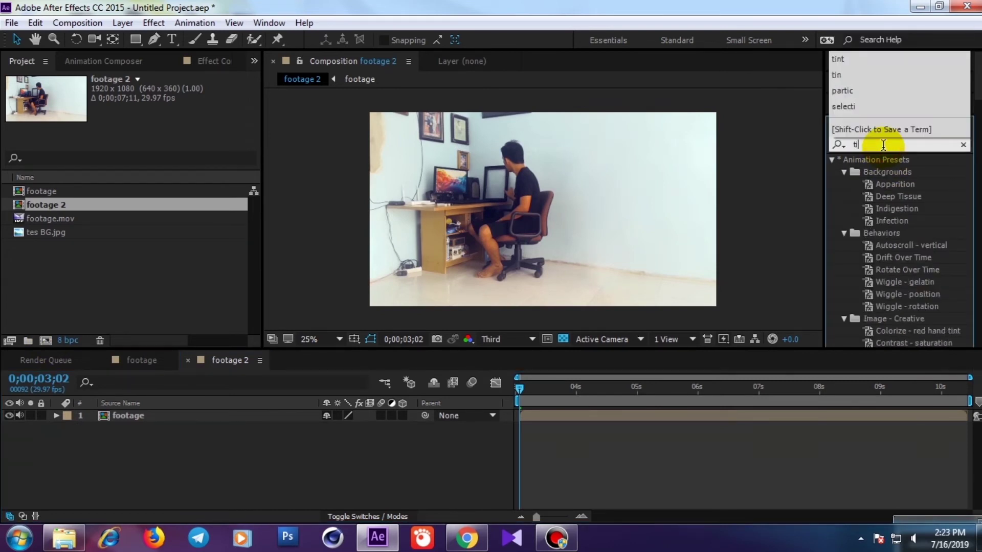
{"action": "left_click_drag", "start_coordinate": [868, 219], "coordinate": [129, 417]}
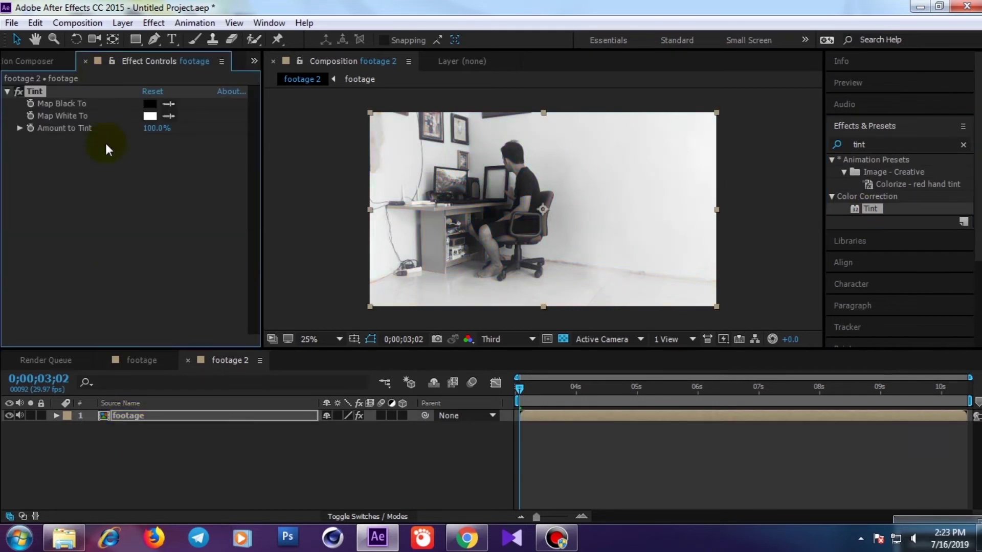
{"action": "left_click_drag", "start_coordinate": [153, 130], "coordinate": [125, 130]}
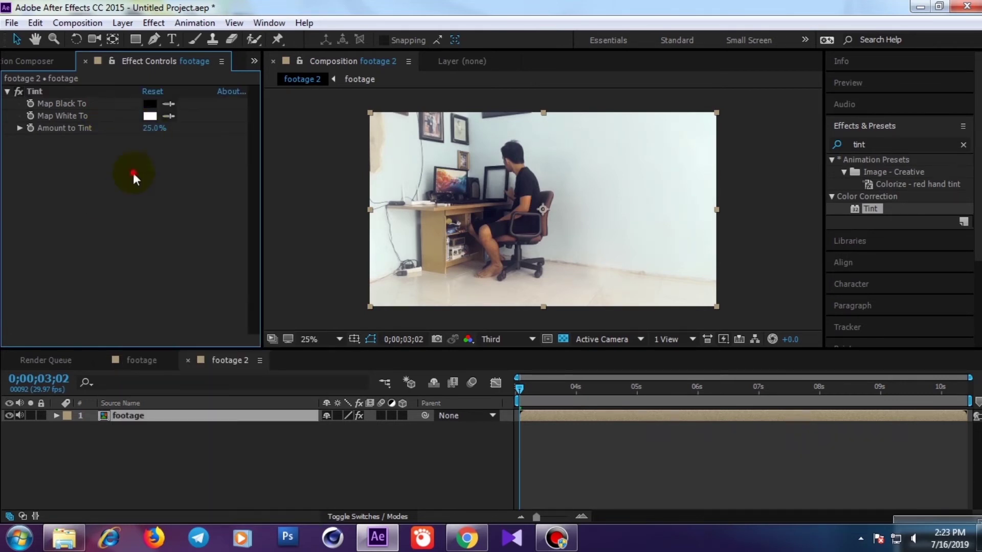
{"action": "left_click", "coordinate": [962, 144]}
Apply a Curves effect to the footage layer.
{"action": "left_click", "coordinate": [900, 145]}
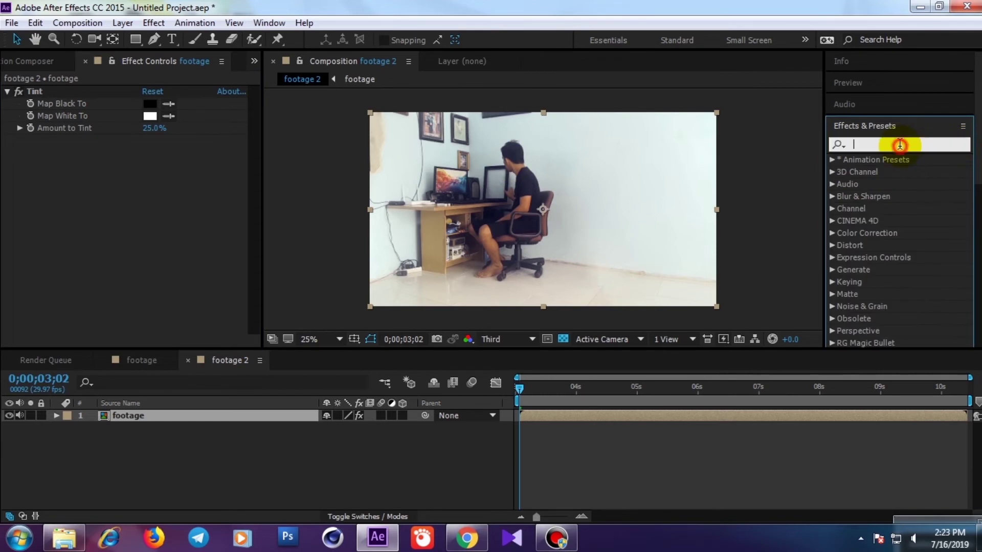
{"action": "type", "text": "curv"}
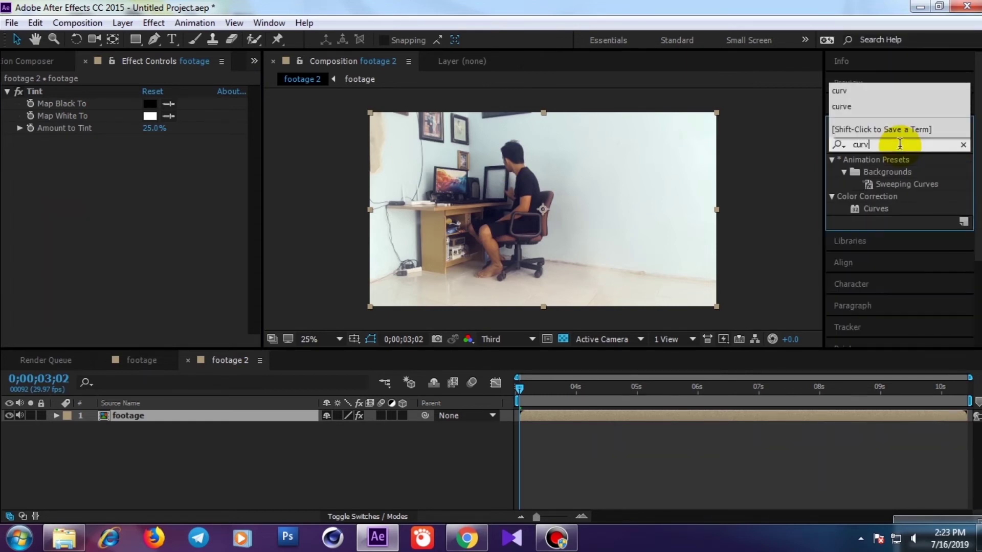
{"action": "left_click_drag", "start_coordinate": [876, 209], "coordinate": [140, 270]}
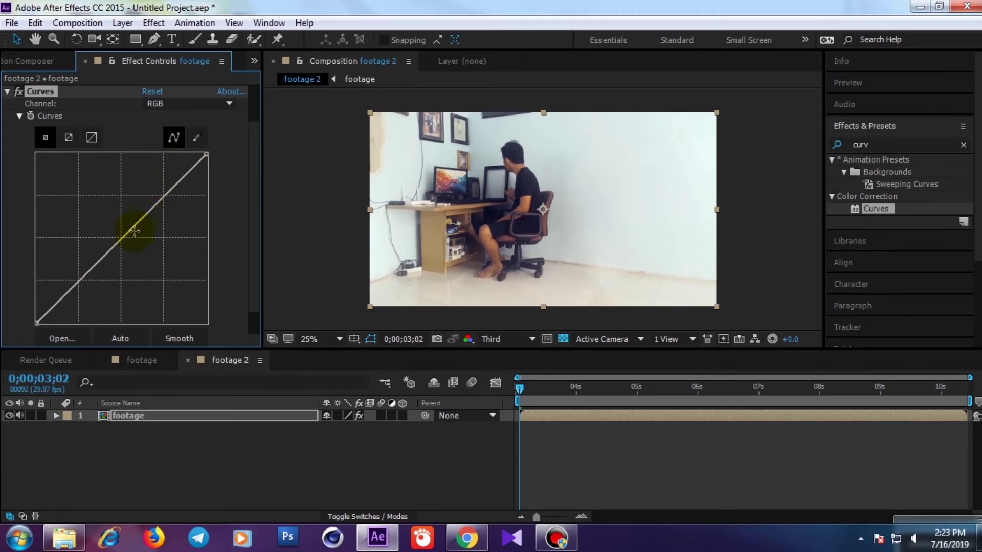
Shape the RGB curve with a raised upper point and lowered shadows, then ease the brightening back.
{"action": "left_click", "coordinate": [124, 237]}
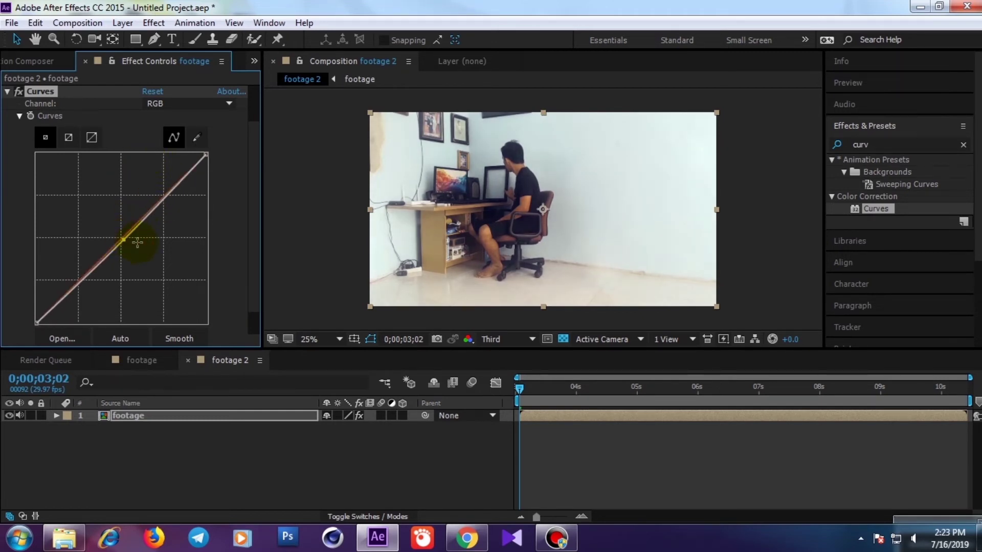
{"action": "left_click_drag", "start_coordinate": [548, 390], "coordinate": [780, 420]}
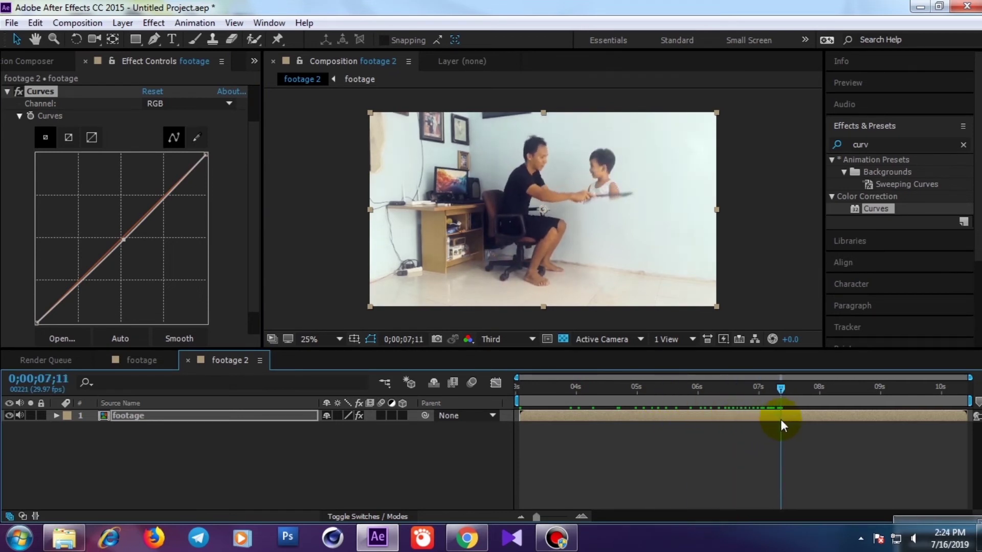
{"action": "left_click_drag", "start_coordinate": [128, 239], "coordinate": [117, 232]}
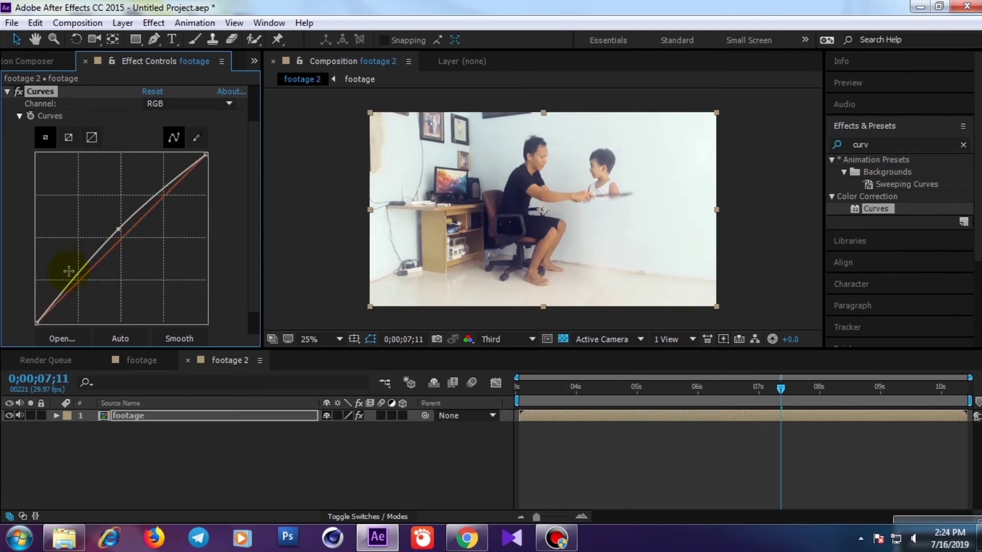
{"action": "left_click_drag", "start_coordinate": [77, 276], "coordinate": [80, 282]}
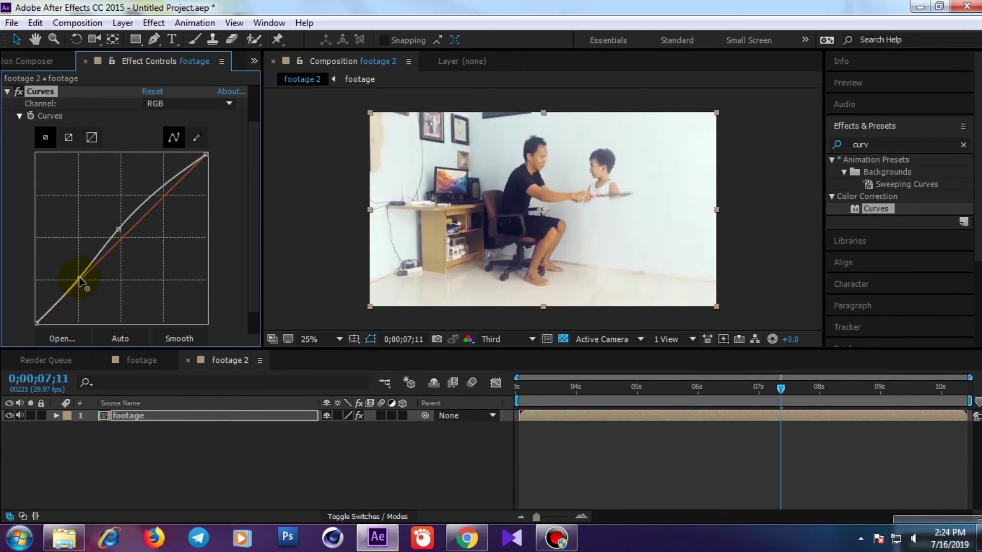
{"action": "left_click", "coordinate": [119, 236]}
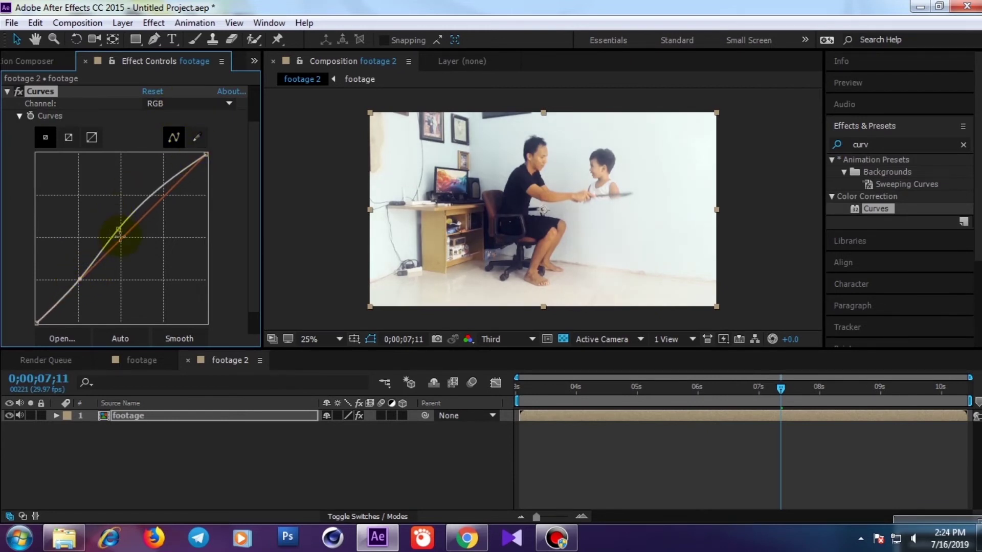
{"action": "left_click_drag", "start_coordinate": [118, 229], "coordinate": [127, 224]}
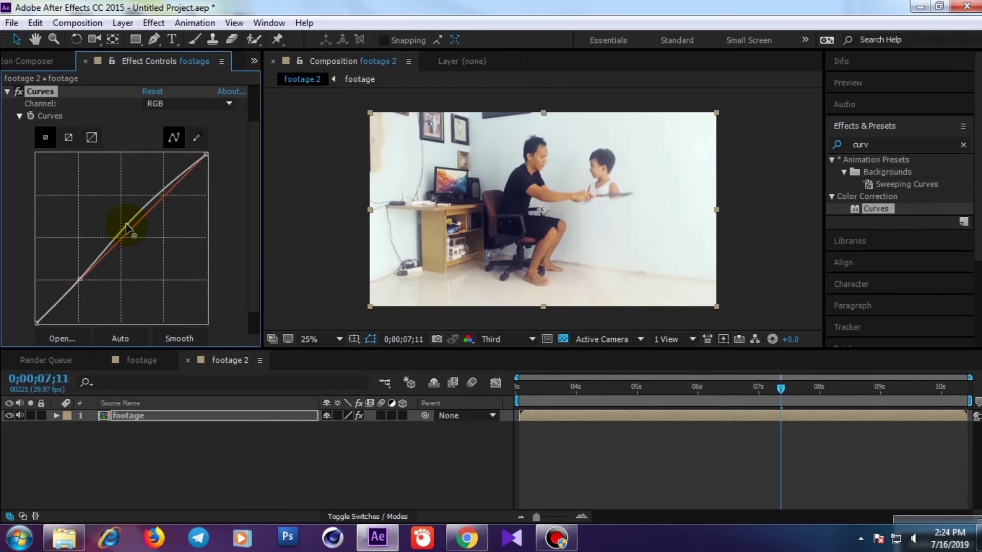
{"action": "left_click", "coordinate": [193, 104]}
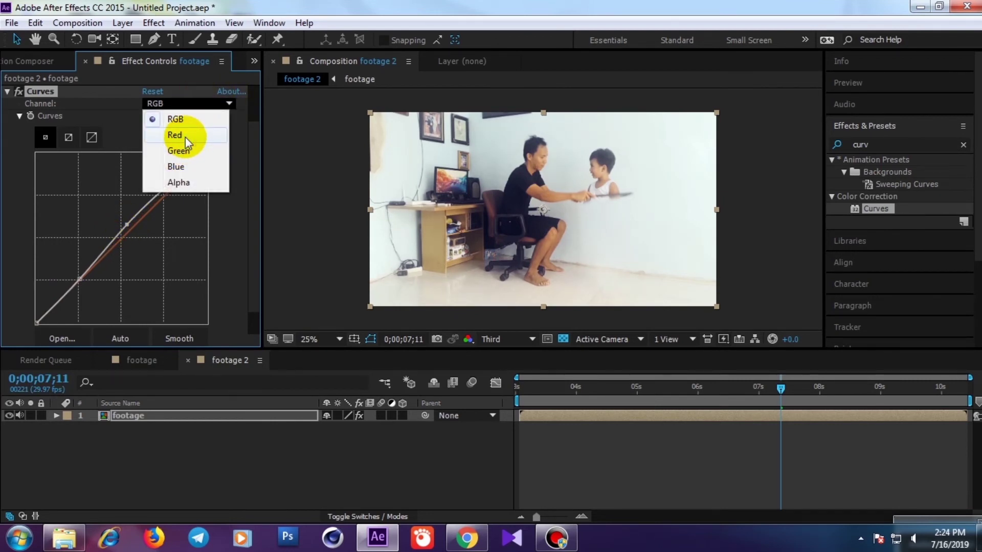
Bend the Red and Green channel curves slightly, then nudge the red curve back toward the diagonal.
{"action": "left_click", "coordinate": [185, 135]}
{"action": "mouse_move", "coordinate": [131, 230]}
{"action": "left_mouse_down"}
{"action": "mouse_move", "coordinate": [137, 239]}
{"action": "mouse_move", "coordinate": [143, 228]}
{"action": "left_mouse_up"}
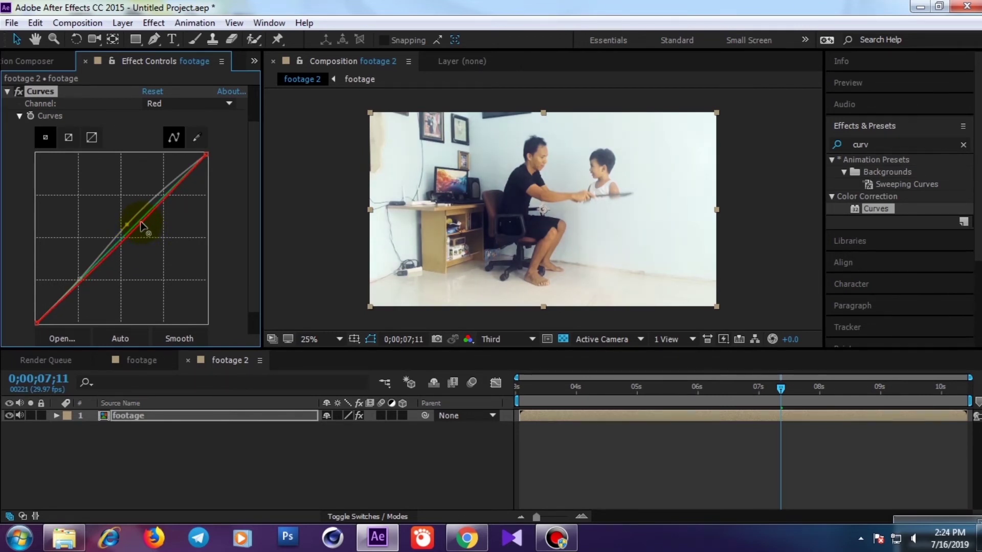
{"action": "left_click", "coordinate": [176, 103]}
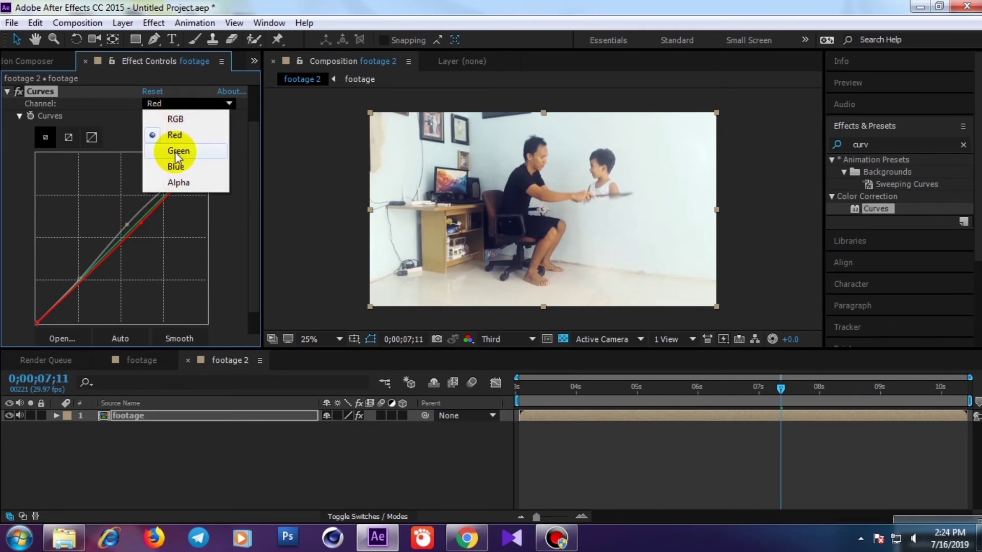
{"action": "left_click", "coordinate": [175, 151]}
{"action": "left_click_drag", "start_coordinate": [124, 231], "coordinate": [132, 245]}
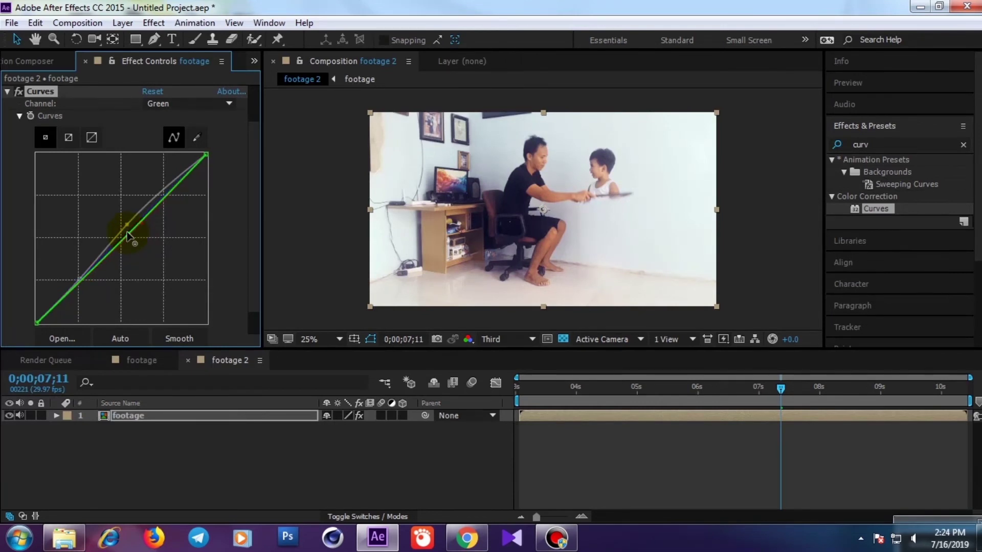
{"action": "left_click", "coordinate": [89, 269]}
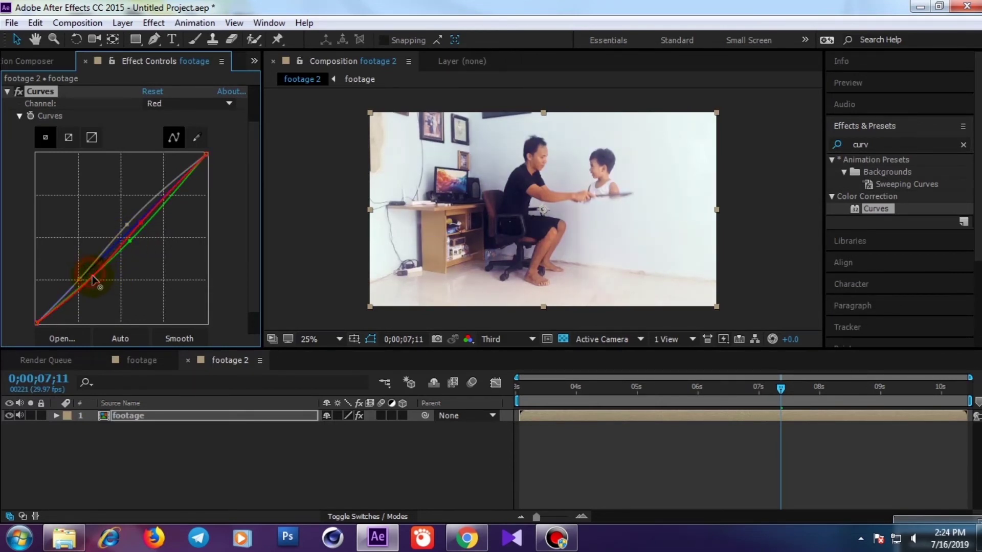
{"action": "left_click_drag", "start_coordinate": [94, 284], "coordinate": [91, 278]}
Switch to the Alpha channel and reshape the upper and lower parts of its curve.
{"action": "left_click", "coordinate": [172, 104]}
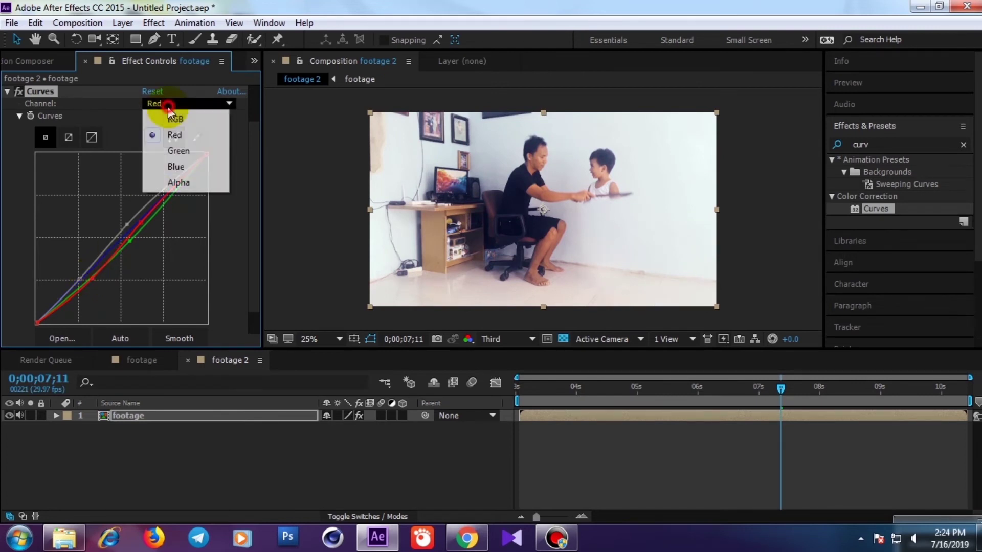
{"action": "left_click", "coordinate": [177, 152]}
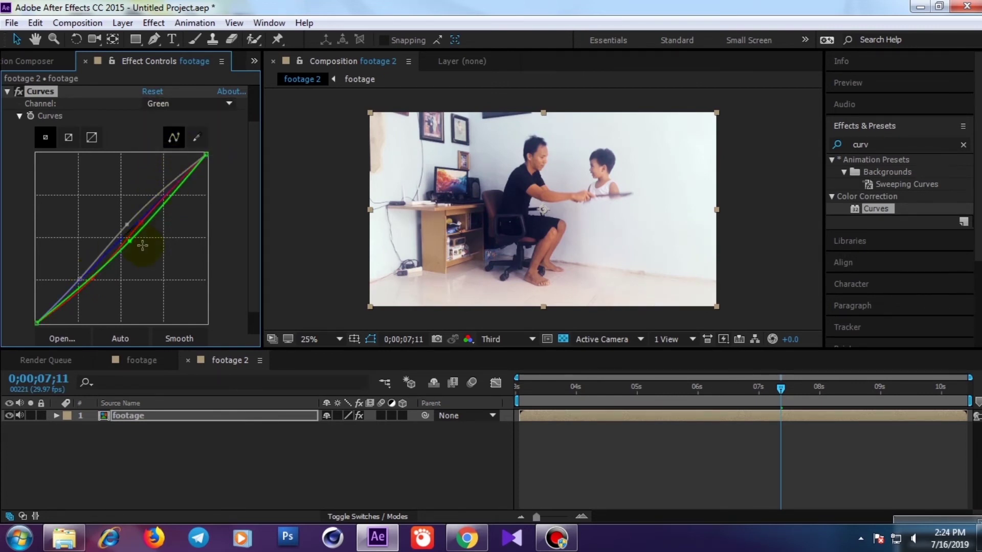
{"action": "left_click", "coordinate": [176, 103]}
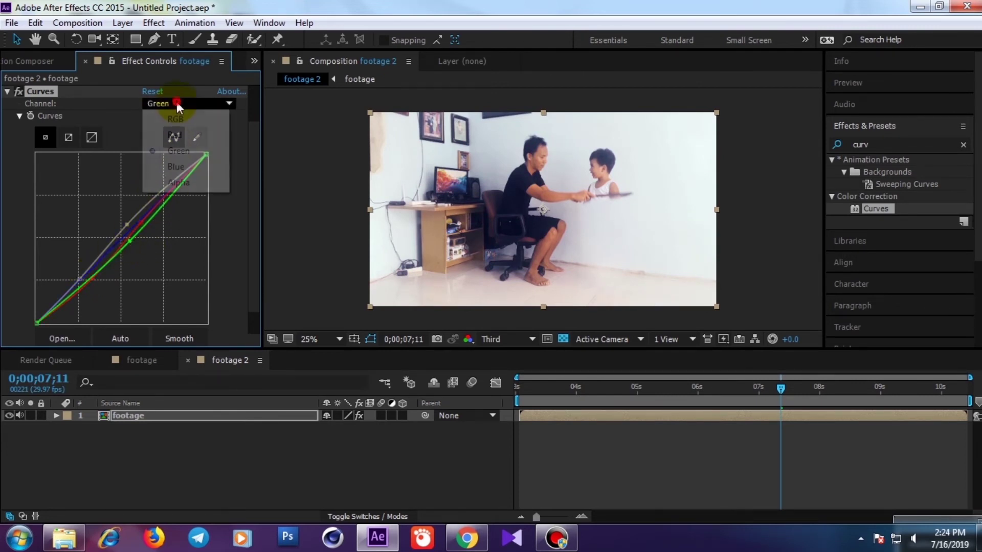
{"action": "left_click", "coordinate": [179, 182]}
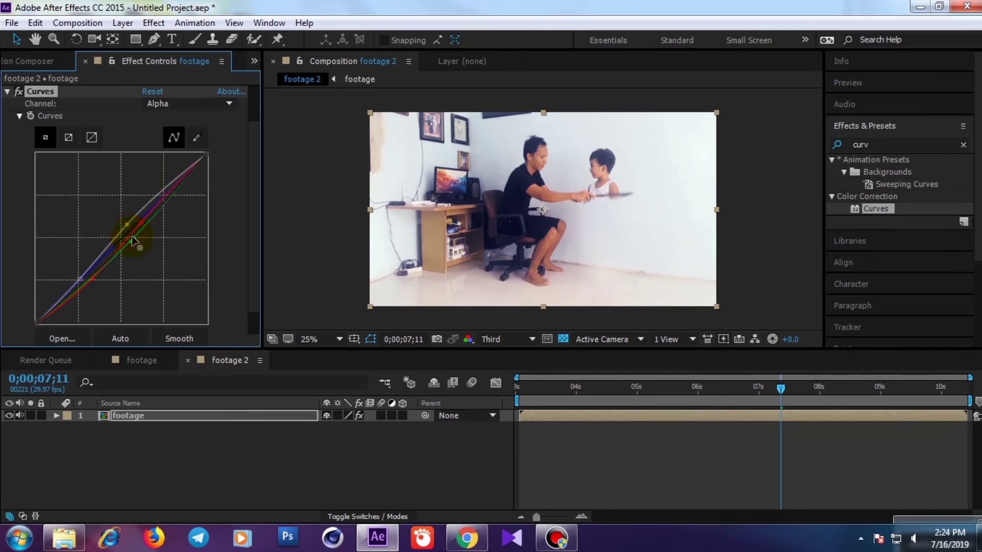
{"action": "left_click_drag", "start_coordinate": [132, 236], "coordinate": [113, 240]}
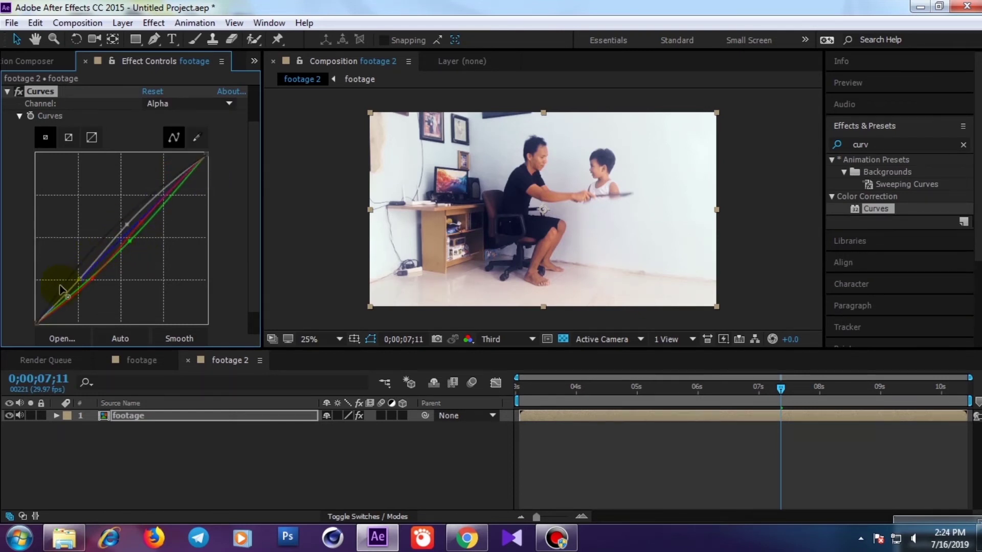
{"action": "mouse_move", "coordinate": [59, 289]}
{"action": "left_mouse_down"}
{"action": "mouse_move", "coordinate": [54, 283]}
{"action": "mouse_move", "coordinate": [61, 286]}
{"action": "left_mouse_up"}
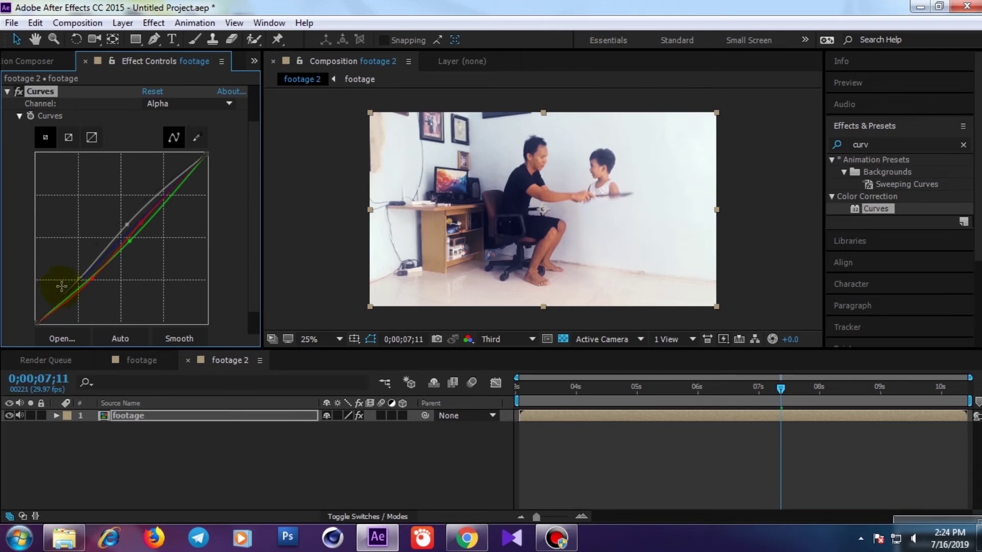
Collapse the Curves effect and scrub the clip to check the grade, settling at 7;02.
{"action": "left_click", "coordinate": [7, 92]}
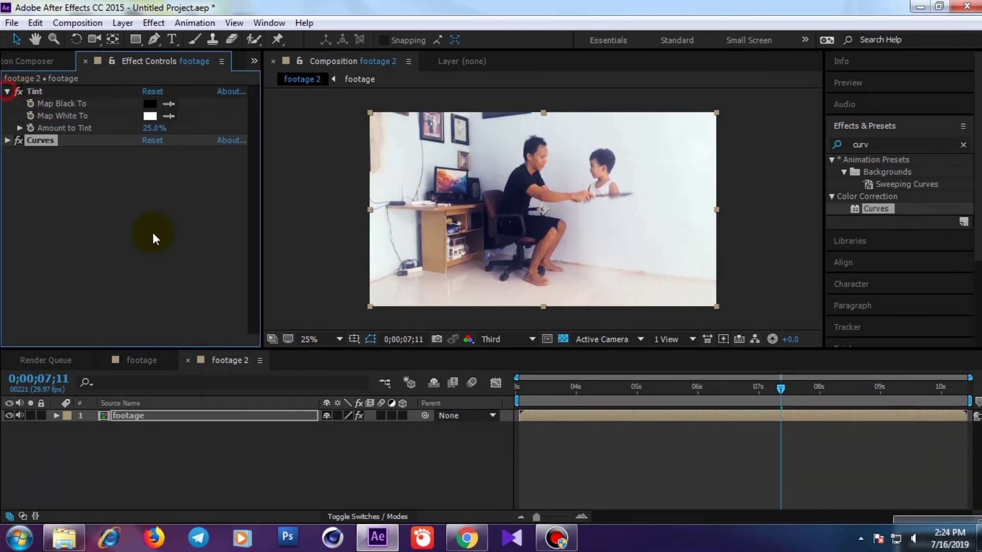
{"action": "left_click_drag", "start_coordinate": [661, 397], "coordinate": [798, 417]}
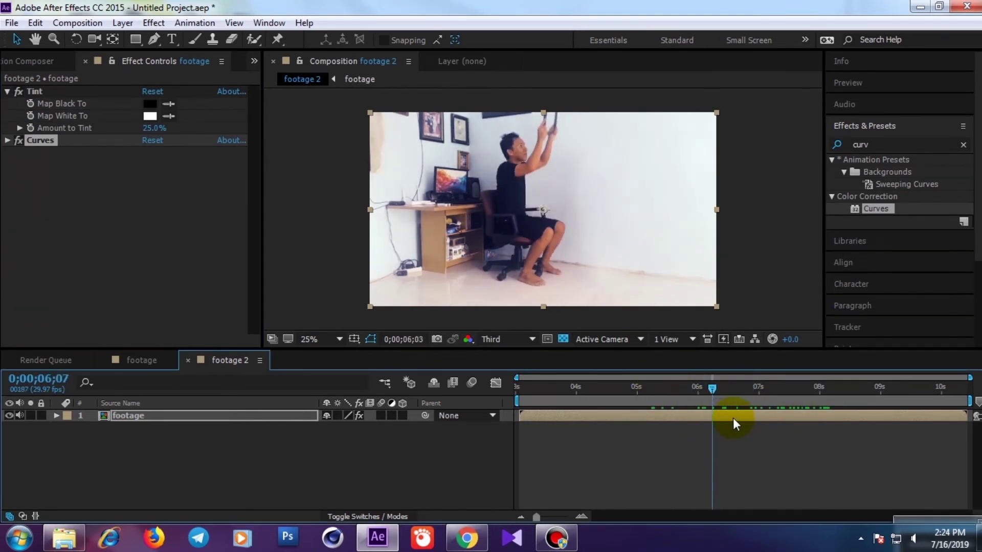
{"action": "mouse_move", "coordinate": [797, 416]}
{"action": "left_mouse_down"}
{"action": "mouse_move", "coordinate": [744, 415]}
{"action": "mouse_move", "coordinate": [763, 411]}
{"action": "left_mouse_up"}
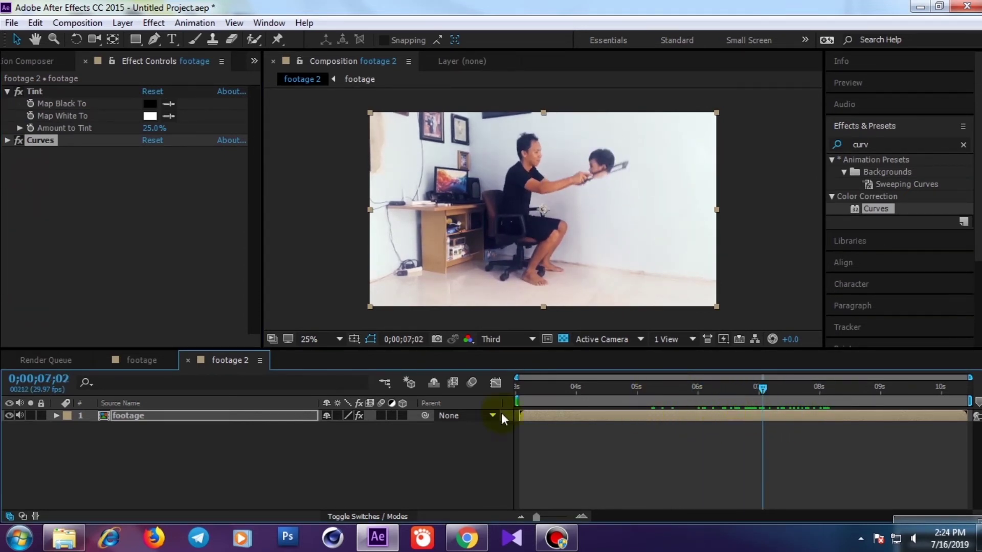
{"action": "left_click", "coordinate": [264, 443]}
Set the footage 2 composition size to 720 × 720 in Composition Settings.
{"action": "right_click", "coordinate": [223, 359]}
{"action": "left_click", "coordinate": [280, 100]}
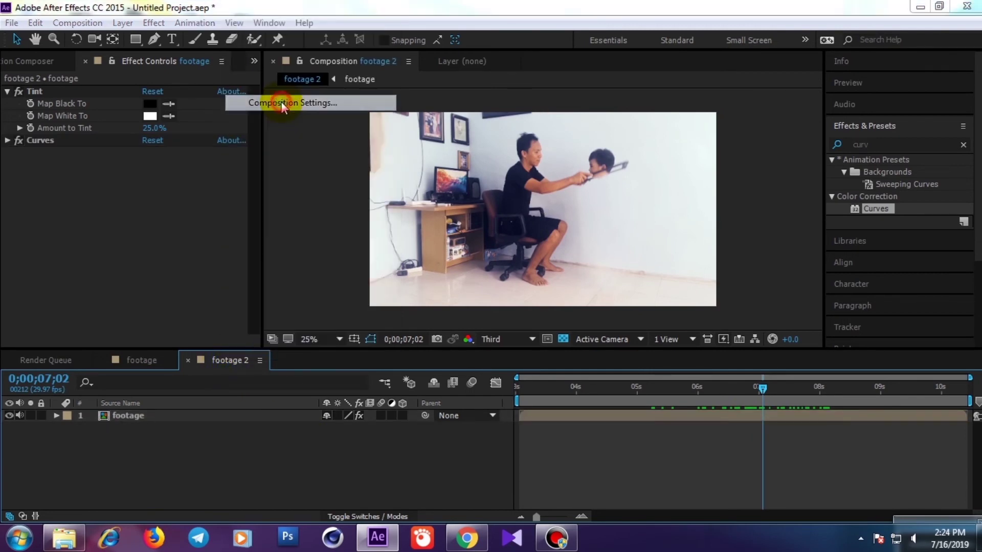
{"action": "left_click", "coordinate": [668, 202]}
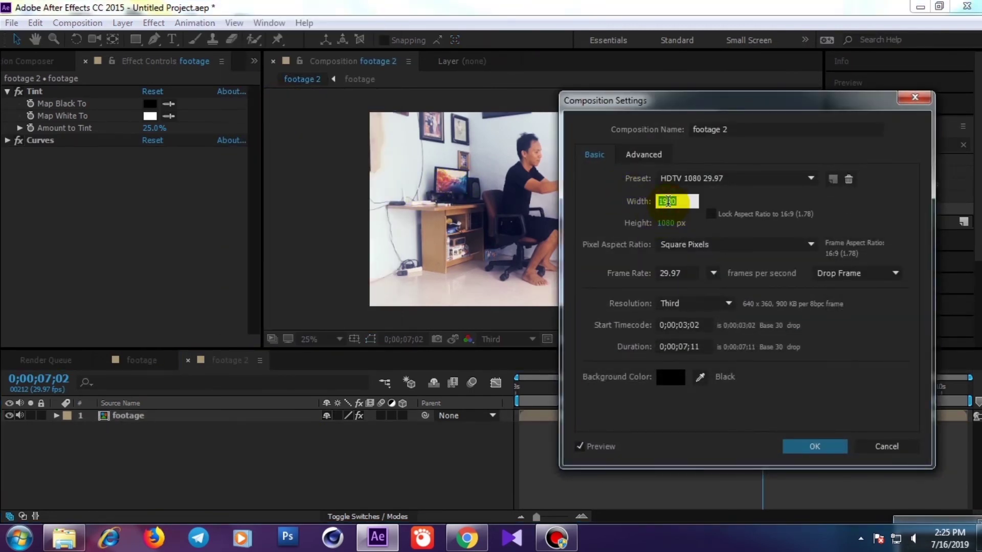
{"action": "type", "text": "72"}
{"action": "left_click", "coordinate": [668, 224]}
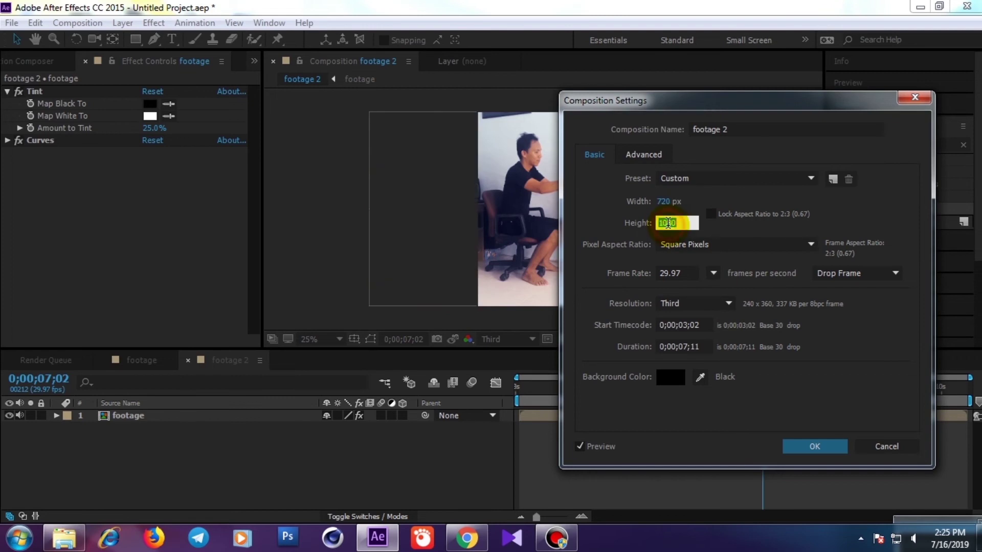
{"action": "type", "text": "720"}
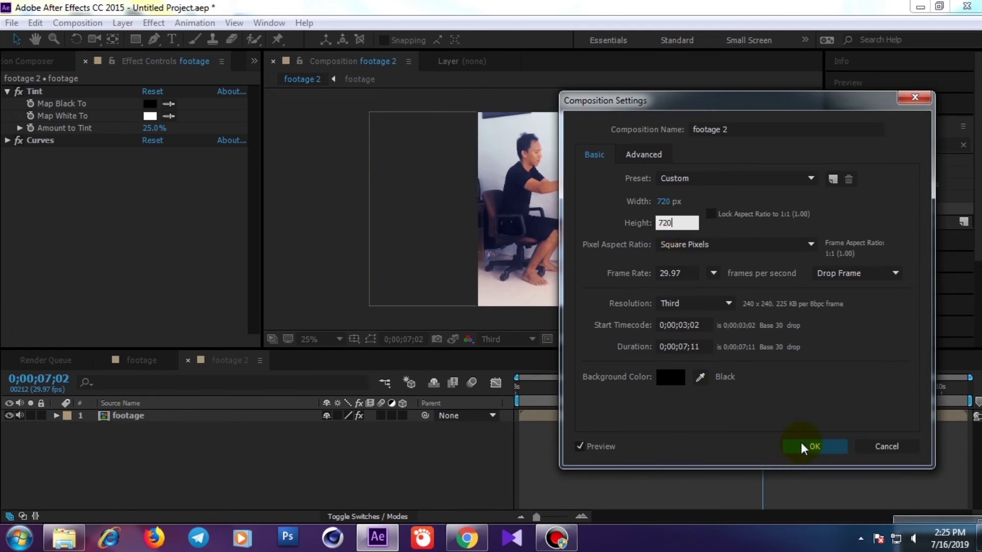
{"action": "left_click", "coordinate": [798, 446]}
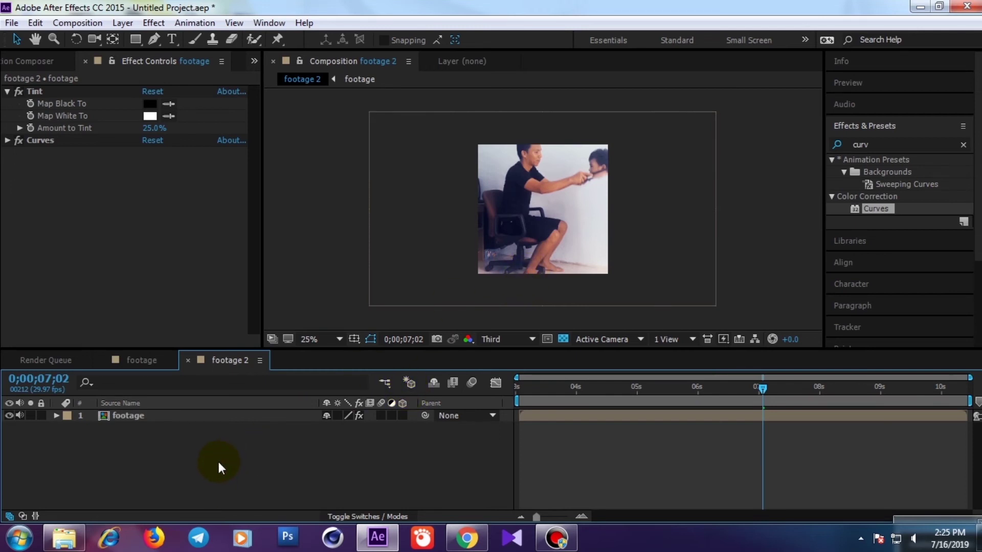
Add a new Camera 1 with default settings and a Null 1 object to the footage 2 comp.
{"action": "right_click", "coordinate": [186, 470]}
{"action": "mouse_move", "coordinate": [248, 326]}
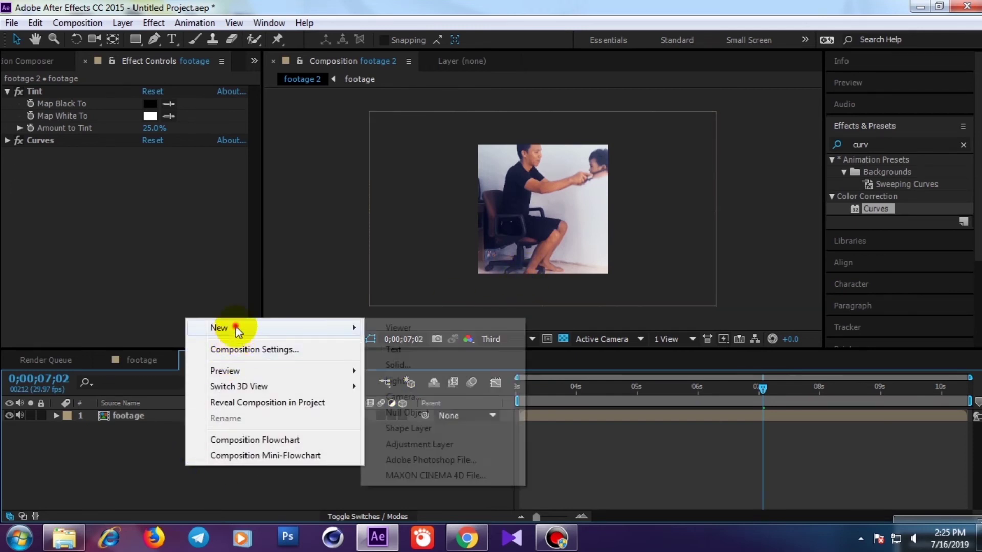
{"action": "left_click", "coordinate": [398, 398]}
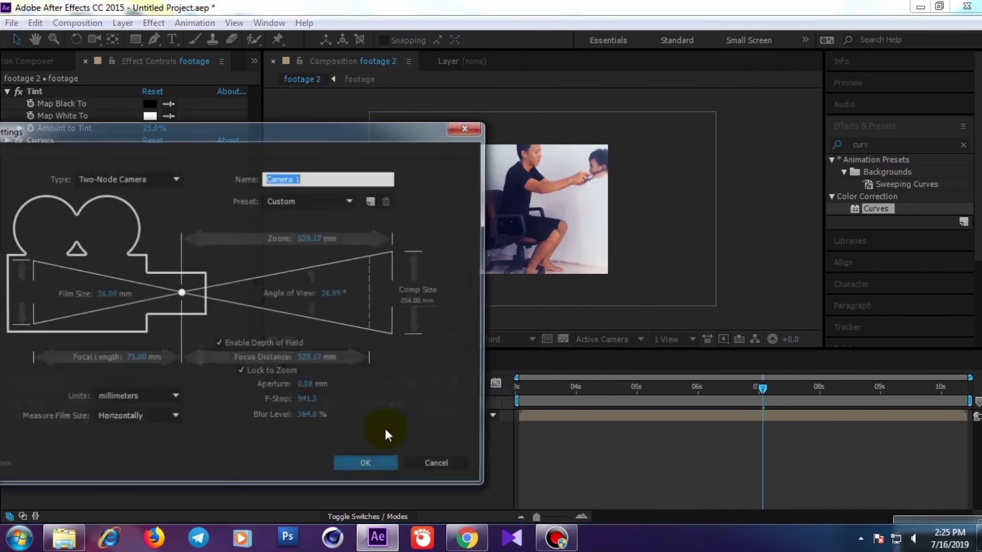
{"action": "left_click", "coordinate": [339, 468]}
{"action": "right_click", "coordinate": [217, 469]}
{"action": "mouse_move", "coordinate": [297, 329]}
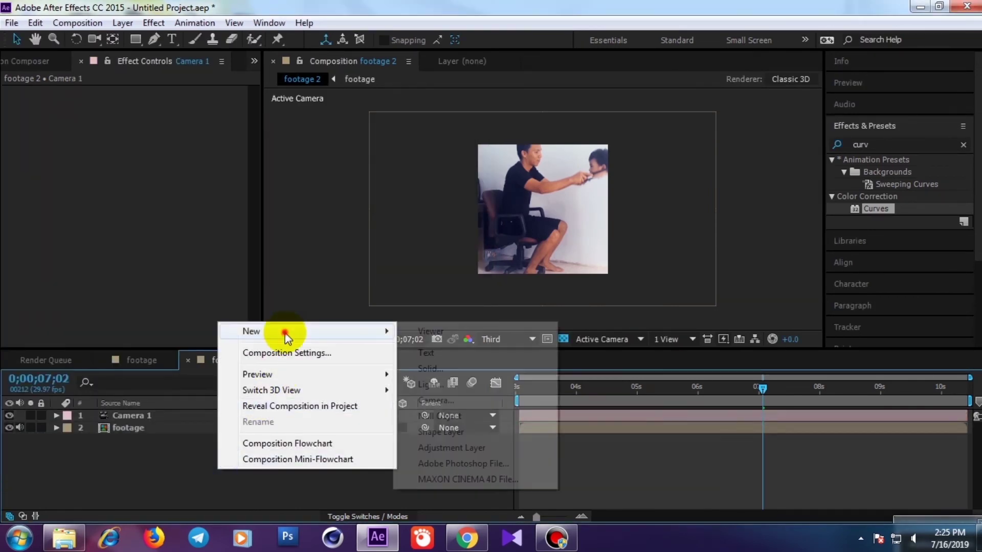
{"action": "left_click", "coordinate": [424, 417]}
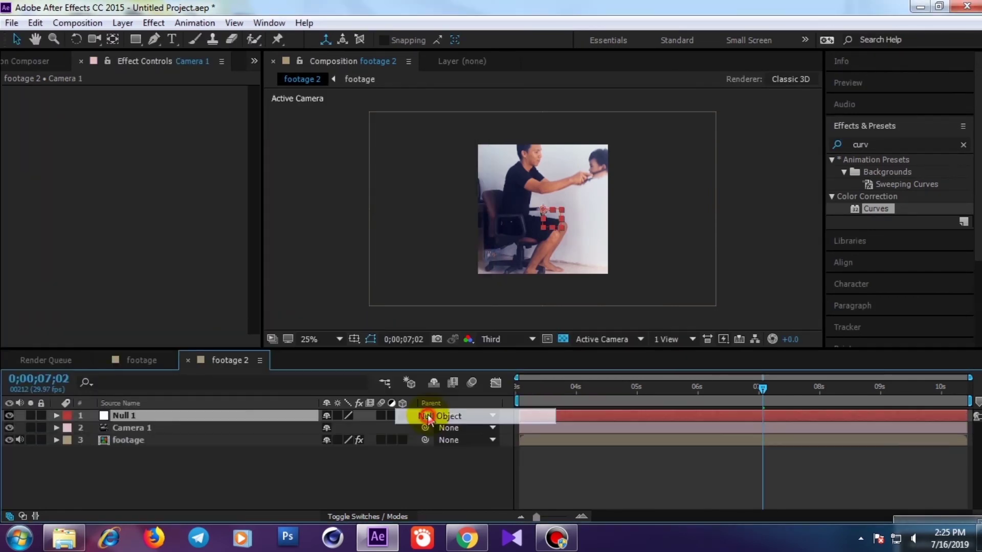
Parent Camera 1 to Null 1 with the pick whip, then select Null 1.
{"action": "left_click", "coordinate": [124, 427]}
{"action": "left_click", "coordinate": [133, 416]}
{"action": "left_click", "coordinate": [135, 427]}
{"action": "left_click", "coordinate": [169, 439]}
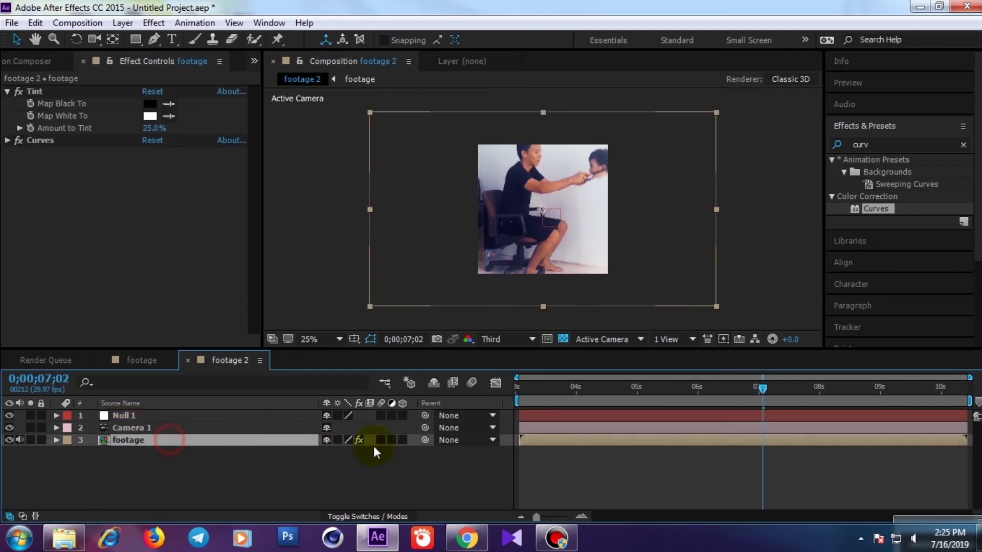
{"action": "left_click", "coordinate": [158, 428]}
{"action": "left_click_drag", "start_coordinate": [426, 427], "coordinate": [136, 413]}
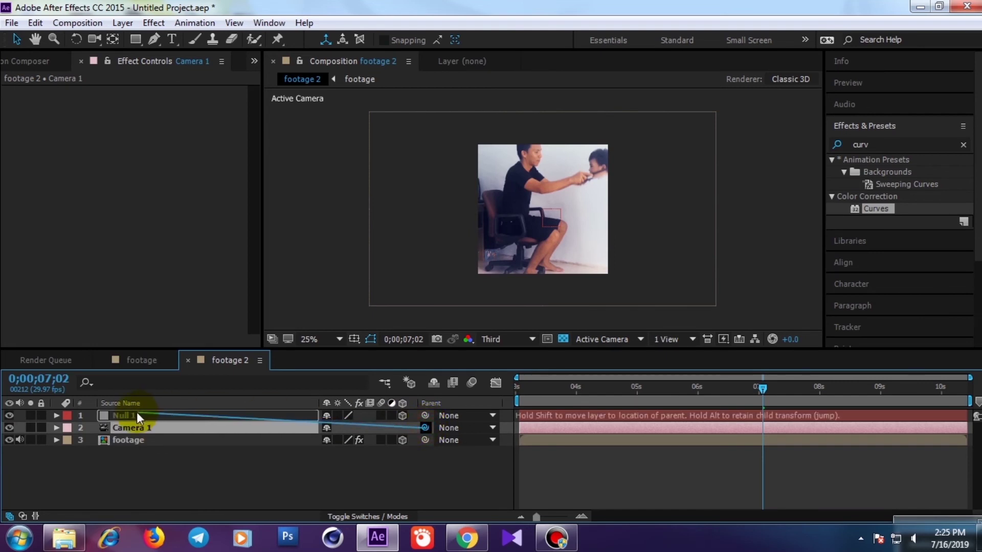
{"action": "left_click", "coordinate": [123, 416]}
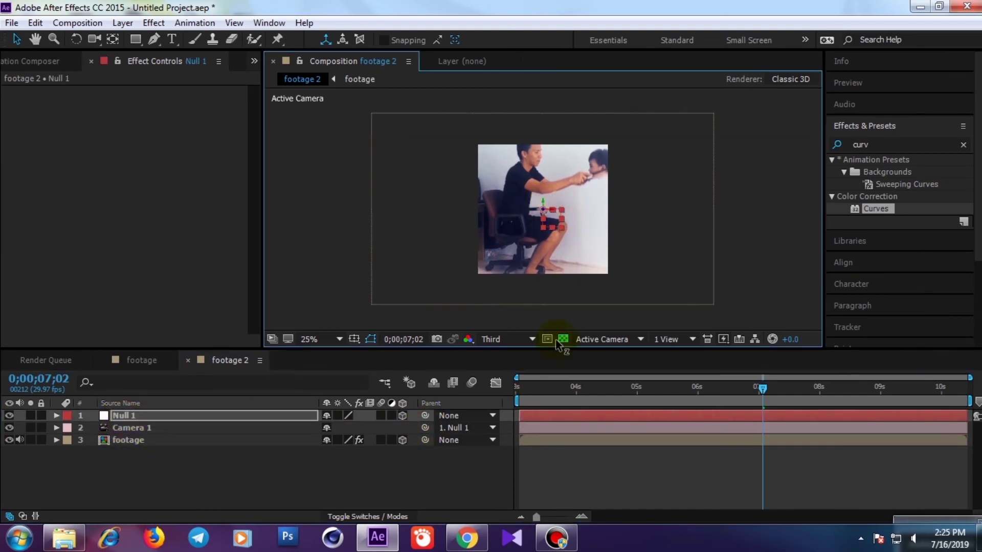
At frame 3;02, dolly the camera back from the scene, then select Null 1.
{"action": "left_click_drag", "start_coordinate": [556, 389], "coordinate": [518, 389]}
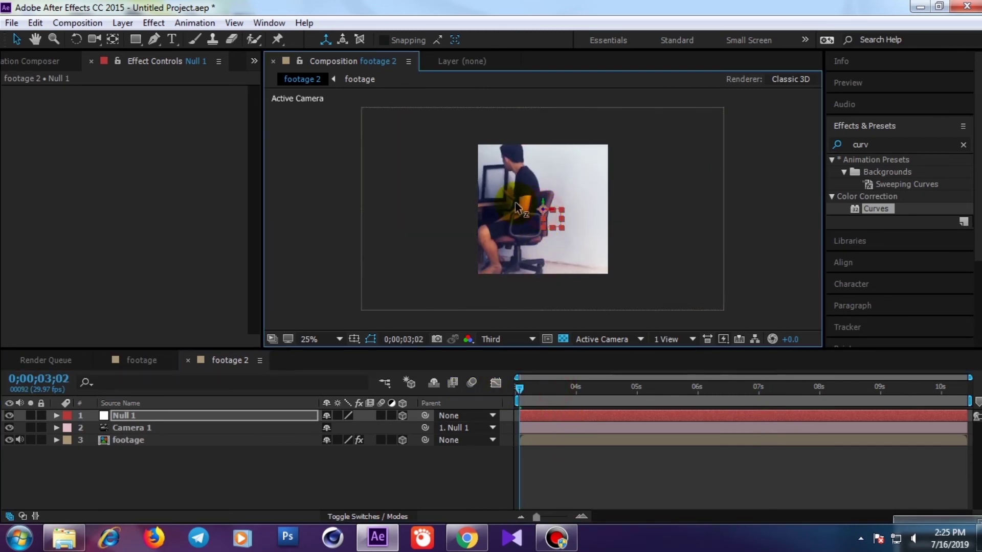
{"action": "left_click_drag", "start_coordinate": [573, 226], "coordinate": [755, 303]}
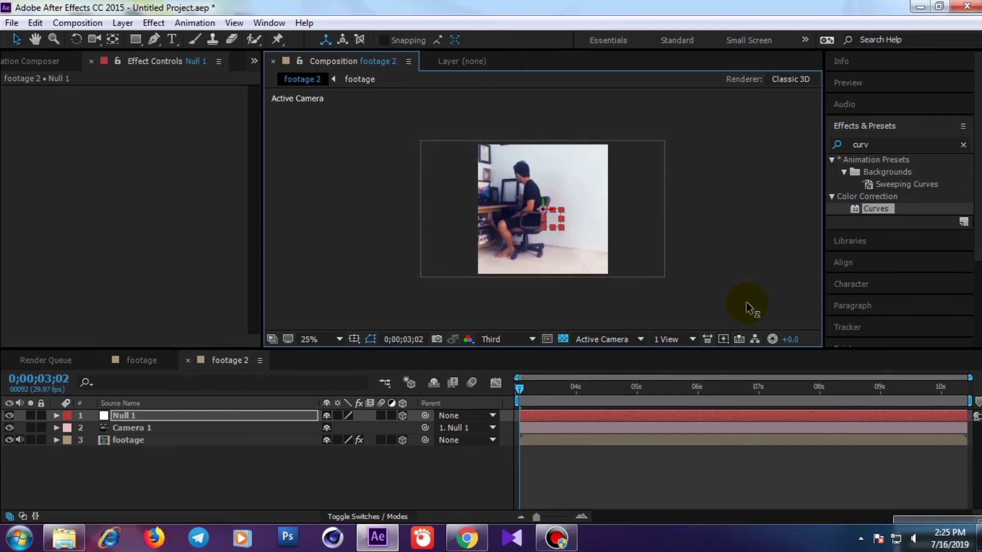
{"action": "key", "text": "v"}
{"action": "left_click", "coordinate": [585, 218]}
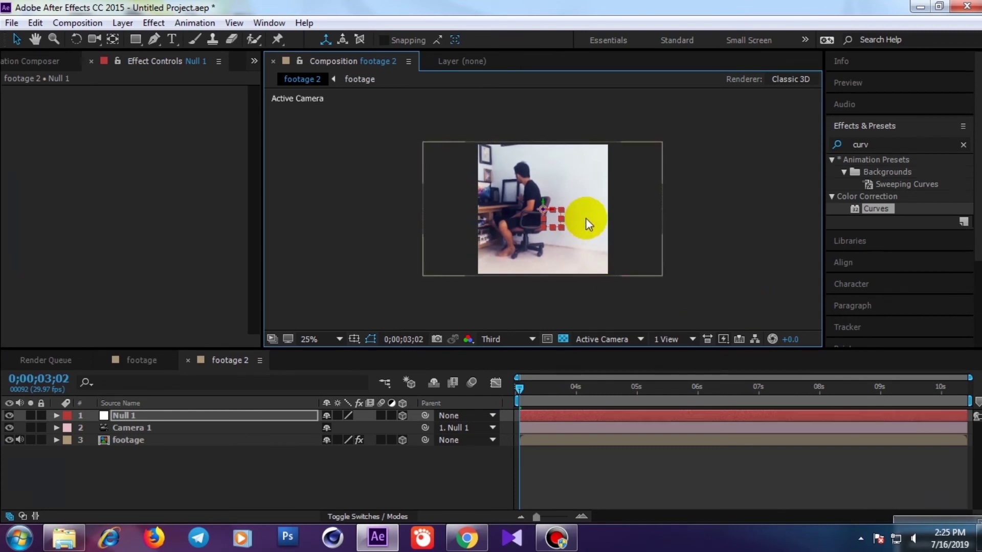
{"action": "left_click", "coordinate": [163, 415]}
{"action": "left_click", "coordinate": [152, 428]}
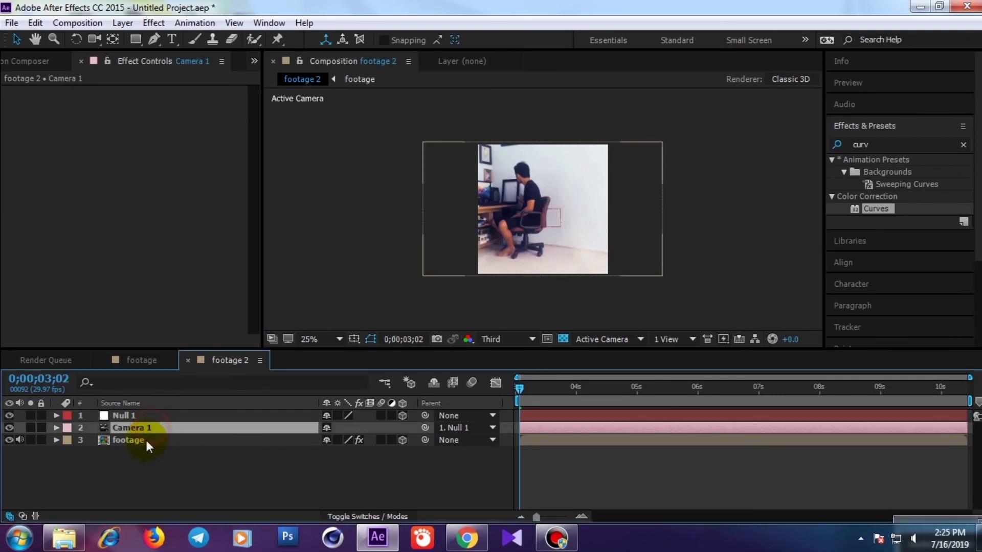
{"action": "left_click", "coordinate": [146, 439]}
{"action": "left_click", "coordinate": [148, 421]}
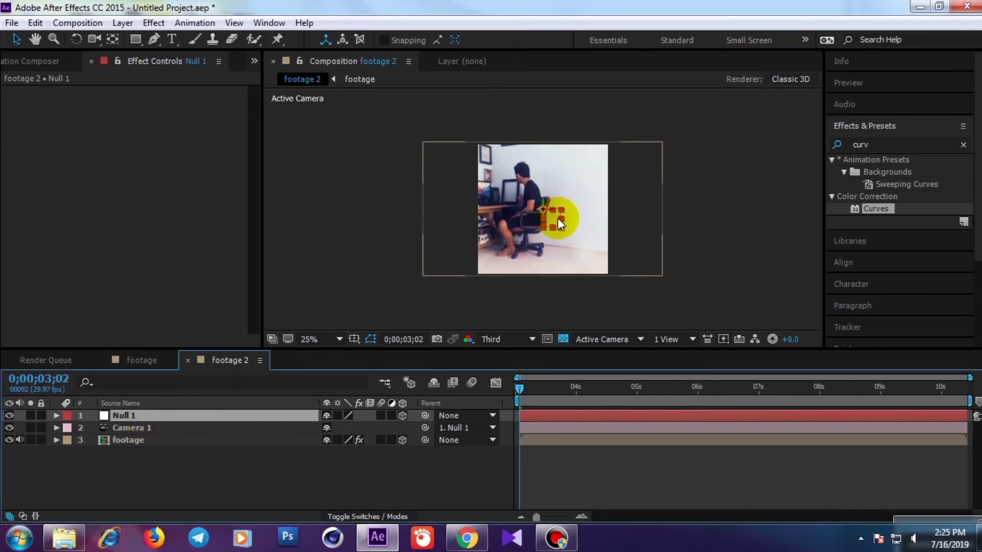
Set the viewer magnification to 100% and slide Null 1 sideways along X to reframe the shot.
{"action": "key", "text": "period"}
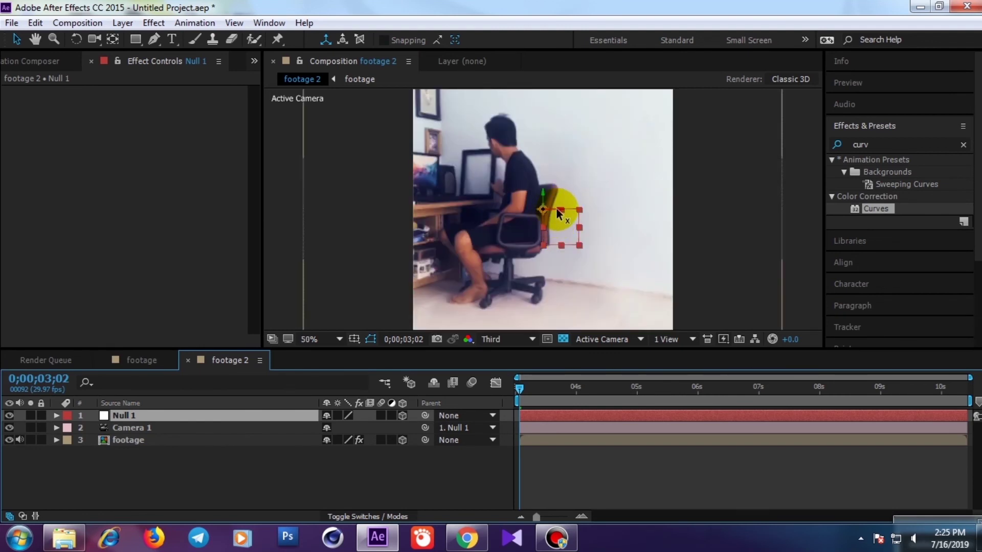
{"action": "left_click", "coordinate": [321, 339]}
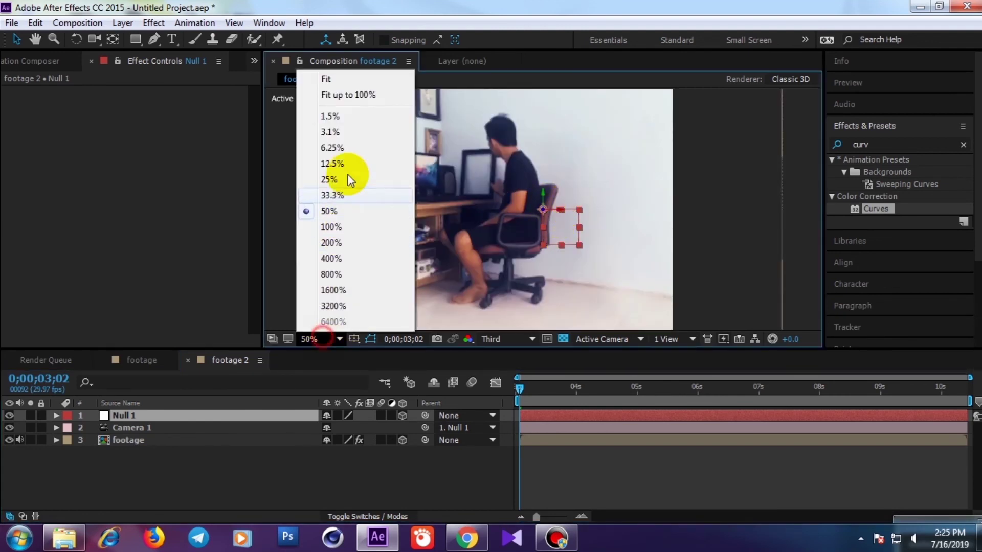
{"action": "left_click", "coordinate": [348, 94]}
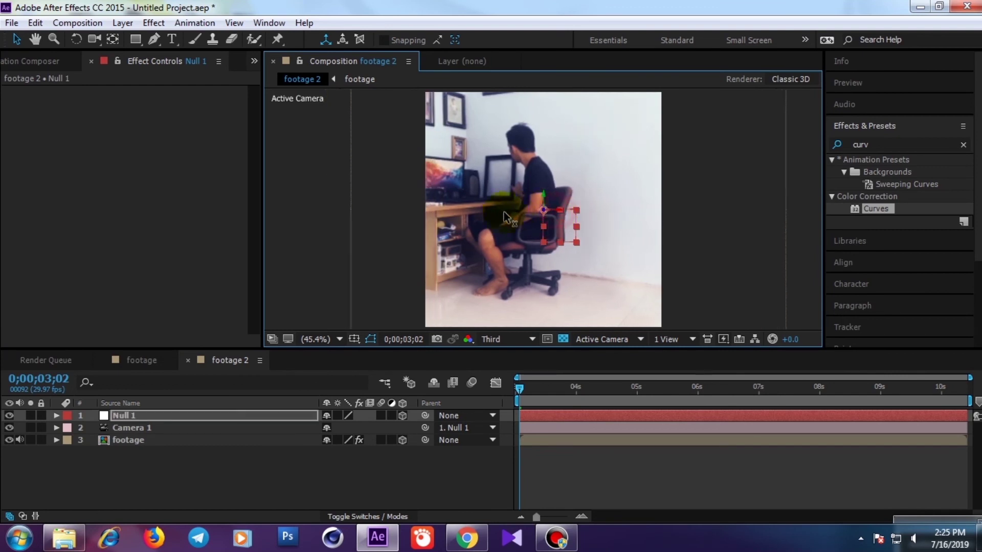
{"action": "mouse_move", "coordinate": [505, 212]}
{"action": "left_mouse_down"}
{"action": "mouse_move", "coordinate": [474, 216]}
{"action": "mouse_move", "coordinate": [490, 216]}
{"action": "left_mouse_up"}
{"action": "scroll", "coordinate": [490, 213], "scroll_direction": "down", "scroll_amount": 2}
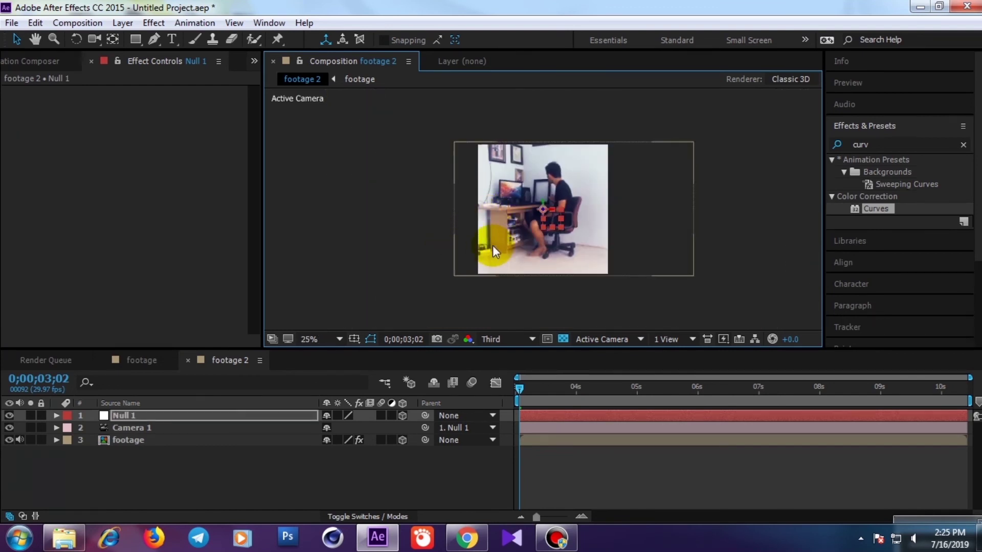
{"action": "left_click", "coordinate": [556, 217]}
{"action": "left_click", "coordinate": [258, 381]}
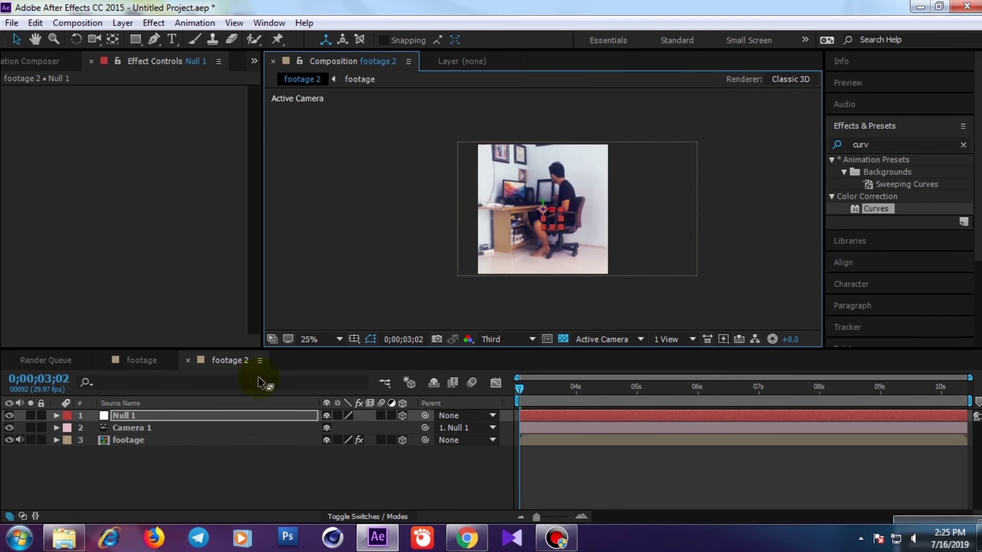
Enable Null 1's Position stopwatch and key its depth around 4;03, with Z at -468.
{"action": "left_click", "coordinate": [56, 415]}
{"action": "left_click", "coordinate": [68, 428]}
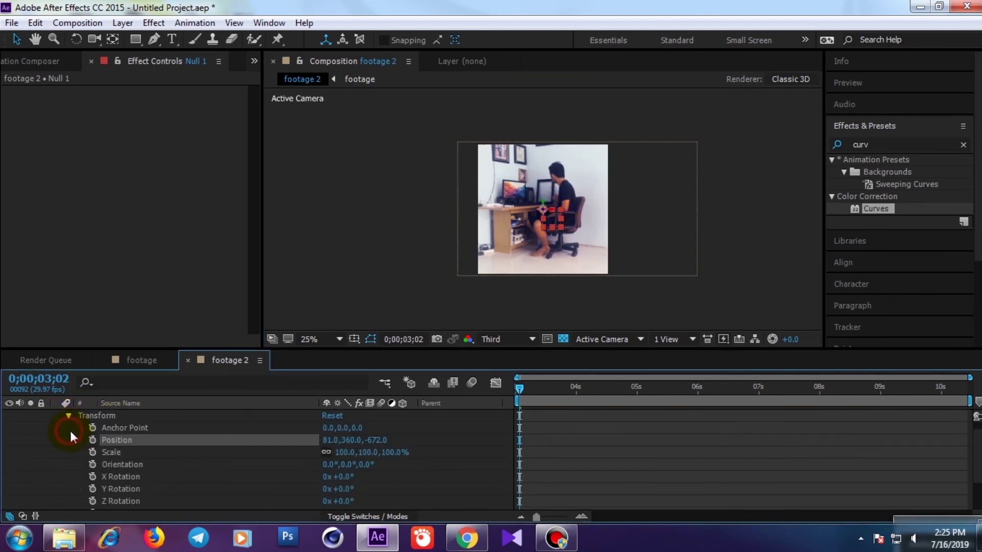
{"action": "left_click", "coordinate": [93, 441]}
{"action": "mouse_move", "coordinate": [520, 389]}
{"action": "left_mouse_down"}
{"action": "mouse_move", "coordinate": [583, 393]}
{"action": "mouse_move", "coordinate": [493, 404]}
{"action": "left_mouse_up"}
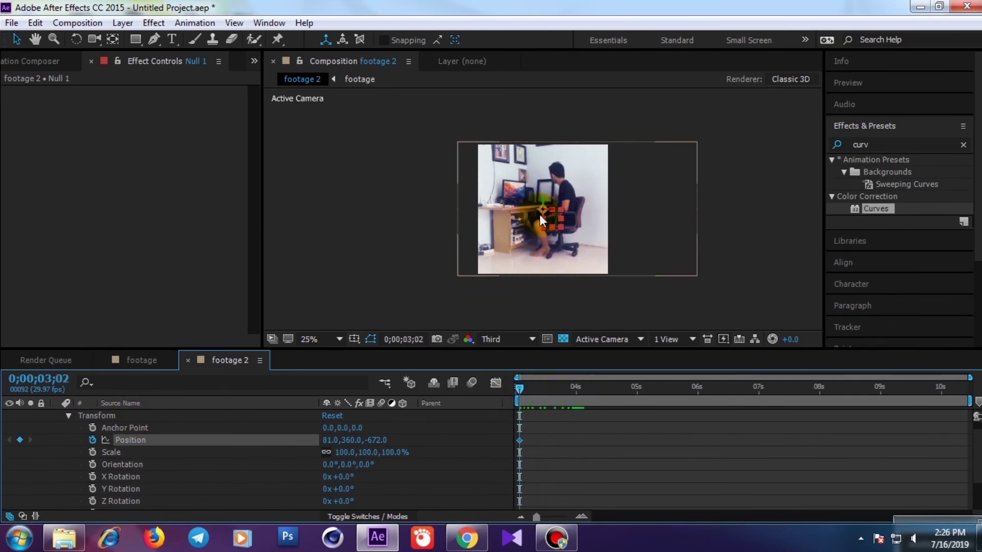
{"action": "mouse_move", "coordinate": [543, 210]}
{"action": "left_mouse_down"}
{"action": "mouse_move", "coordinate": [527, 134]}
{"action": "mouse_move", "coordinate": [417, 160]}
{"action": "left_mouse_up"}
{"action": "mouse_move", "coordinate": [522, 399]}
{"action": "left_mouse_down"}
{"action": "mouse_move", "coordinate": [625, 413]}
{"action": "mouse_move", "coordinate": [595, 407]}
{"action": "left_mouse_up"}
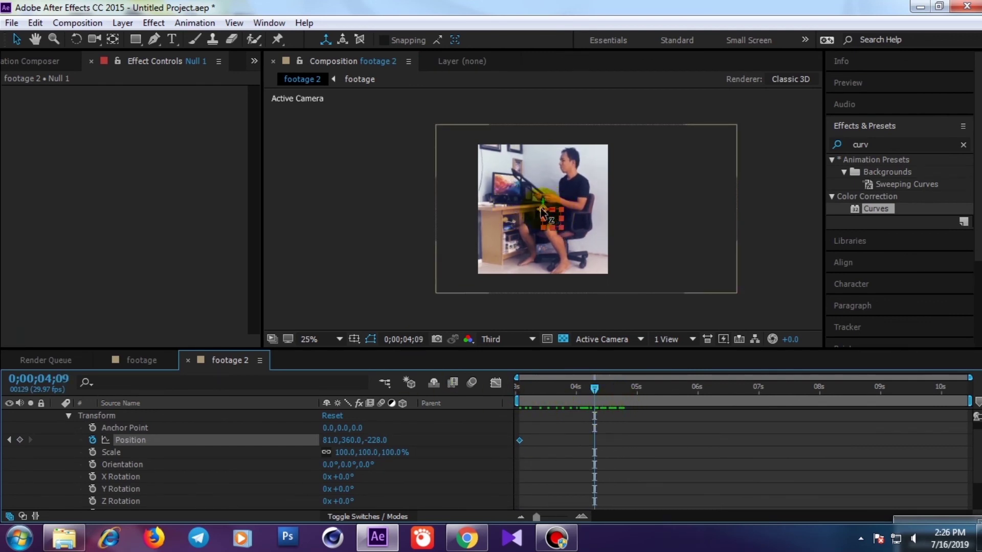
{"action": "left_click_drag", "start_coordinate": [544, 210], "coordinate": [630, 254]}
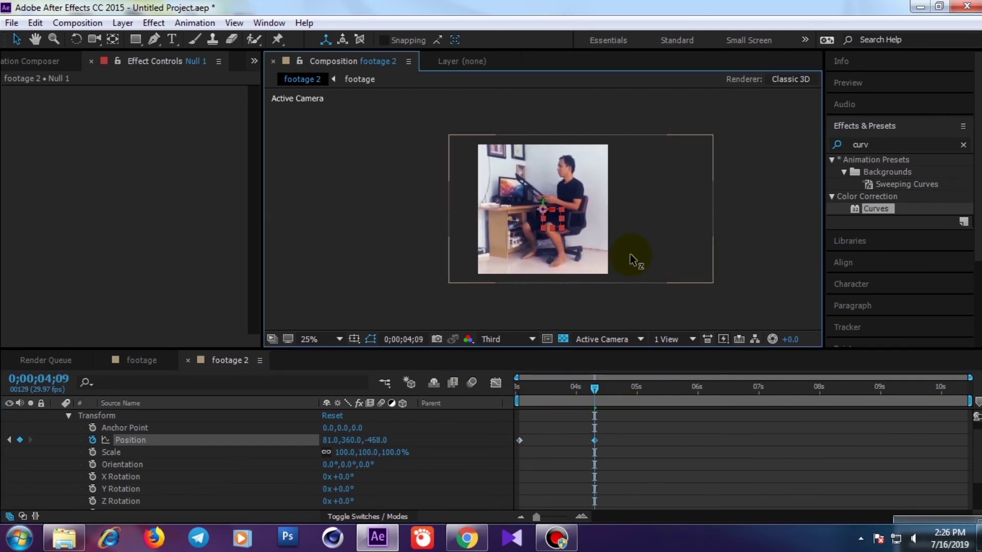
Key Null 1 at X 421 with a slight Y nudge past 5 seconds, then X 521 at 7;12.
{"action": "left_click_drag", "start_coordinate": [600, 387], "coordinate": [724, 394]}
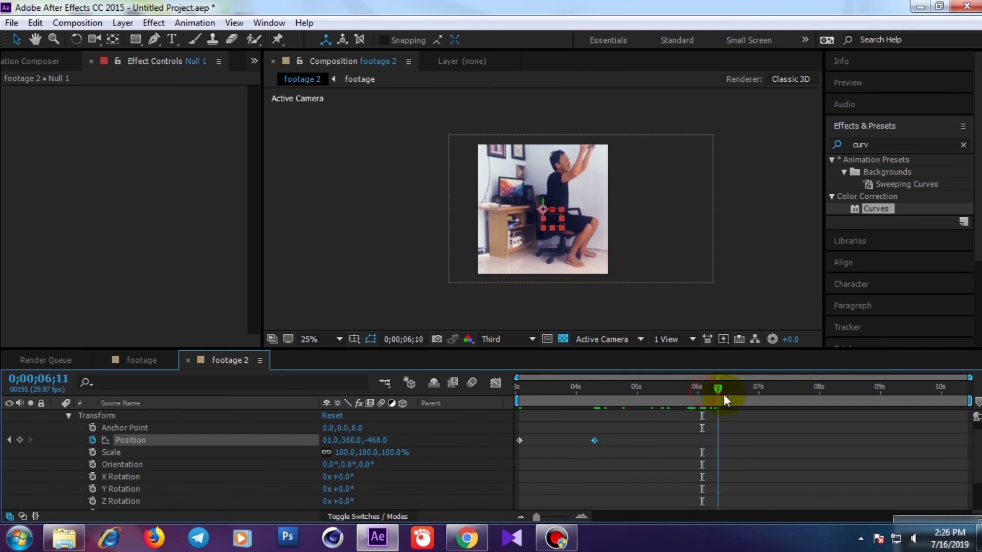
{"action": "left_click_drag", "start_coordinate": [553, 215], "coordinate": [614, 225]}
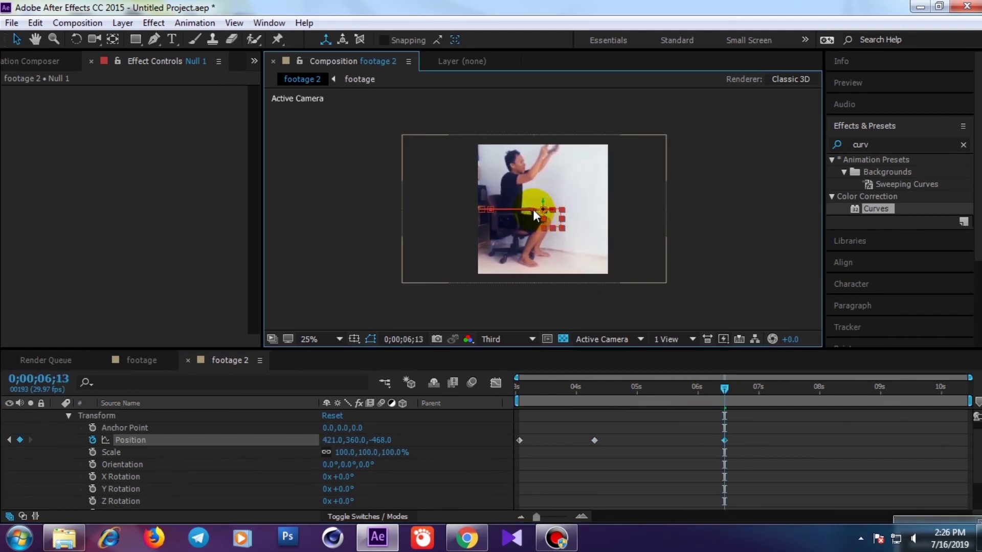
{"action": "left_click_drag", "start_coordinate": [545, 208], "coordinate": [546, 195]}
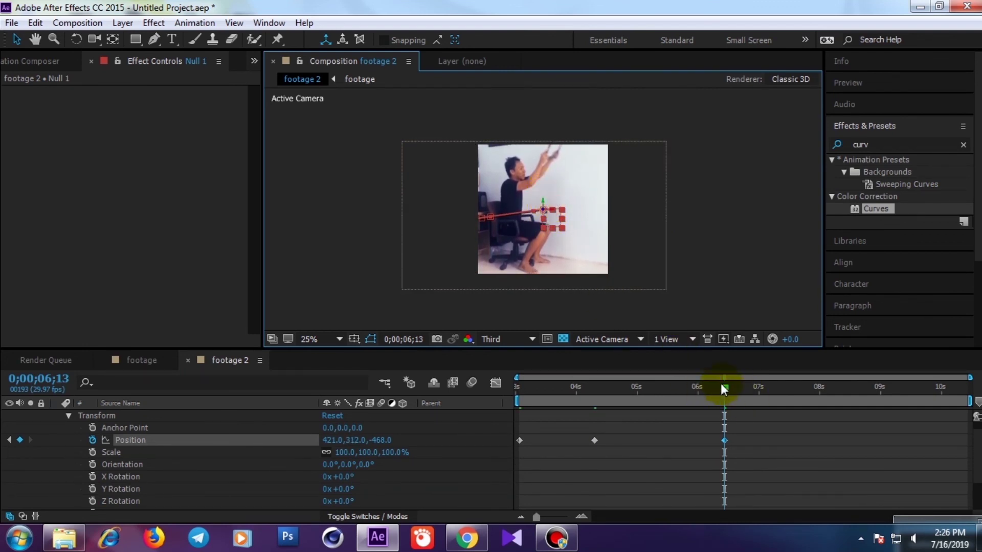
{"action": "left_click_drag", "start_coordinate": [724, 388], "coordinate": [783, 399]}
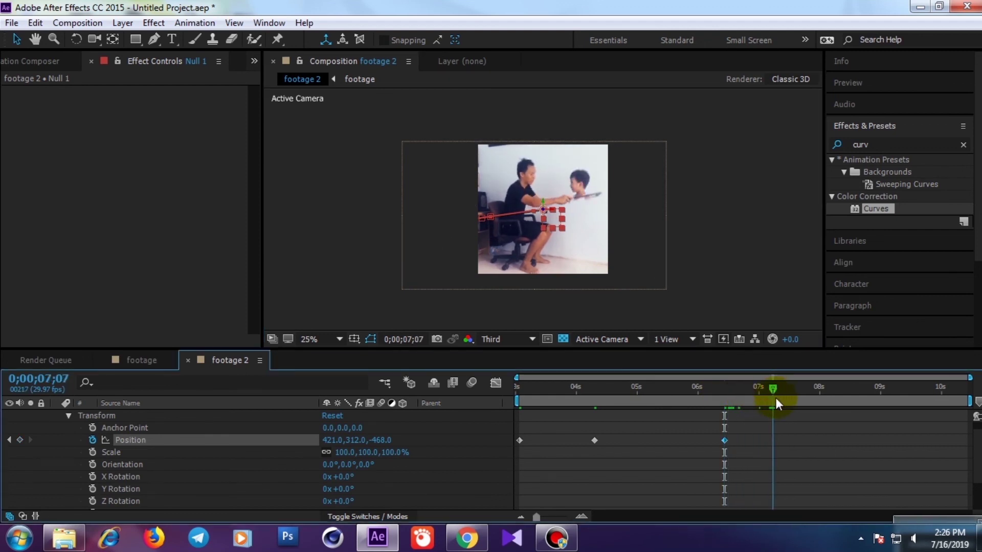
{"action": "left_click", "coordinate": [571, 257]}
{"action": "left_click", "coordinate": [552, 207]}
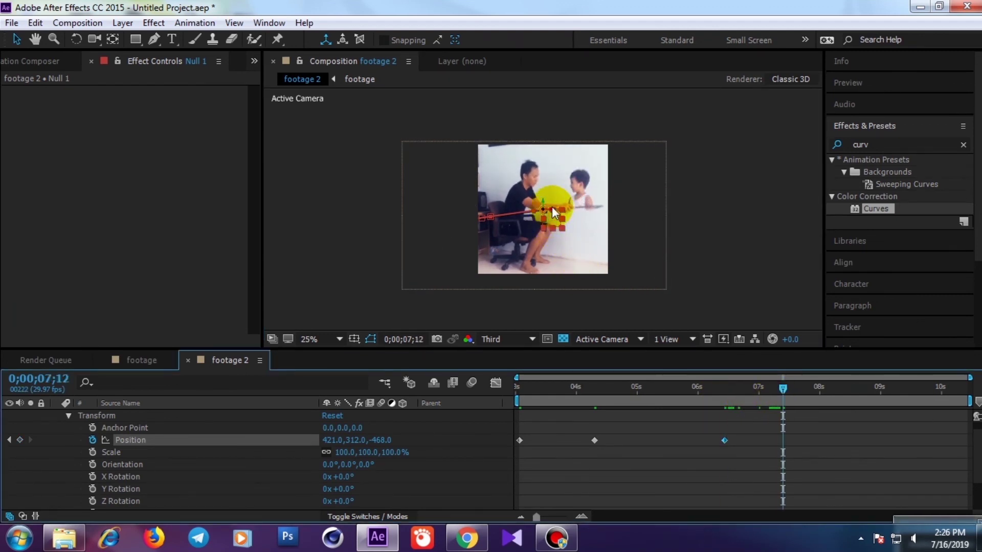
{"action": "left_click_drag", "start_coordinate": [553, 215], "coordinate": [573, 220]}
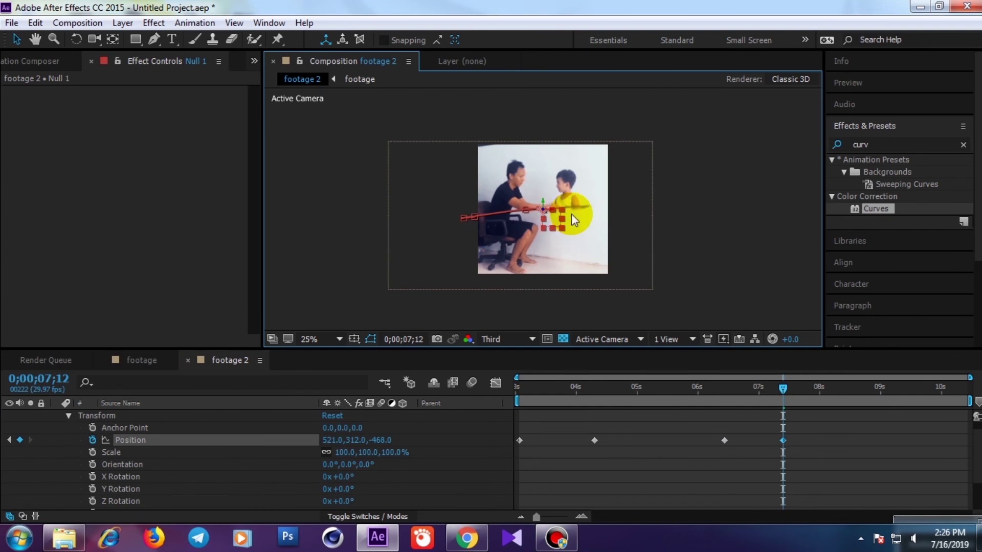
Key Null 1 deeper at 8;19 with X 457, then X 365 at 10;12, and return to 3;02.
{"action": "left_click_drag", "start_coordinate": [784, 389], "coordinate": [858, 401]}
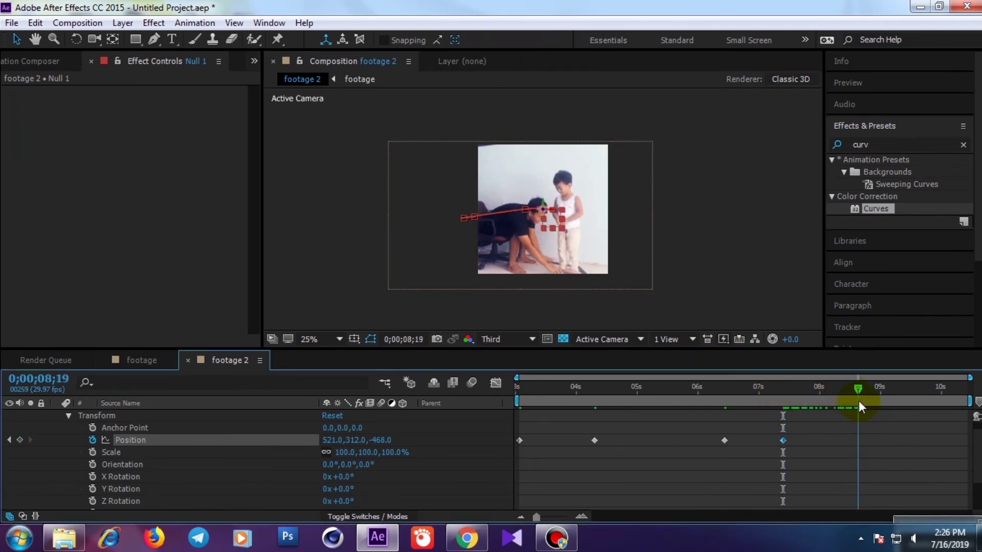
{"action": "left_click", "coordinate": [554, 228]}
{"action": "left_click_drag", "start_coordinate": [543, 212], "coordinate": [614, 251]}
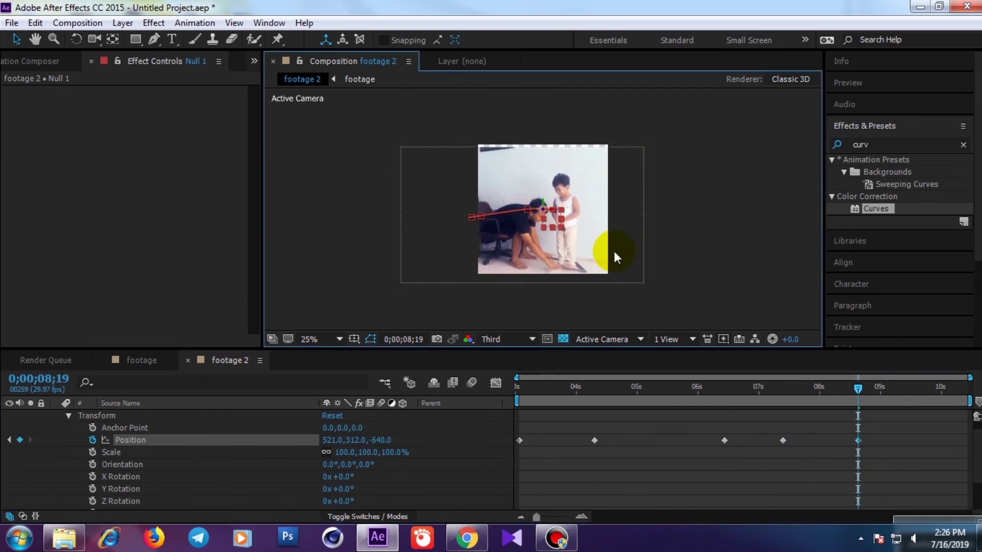
{"action": "left_click_drag", "start_coordinate": [543, 204], "coordinate": [551, 212]}
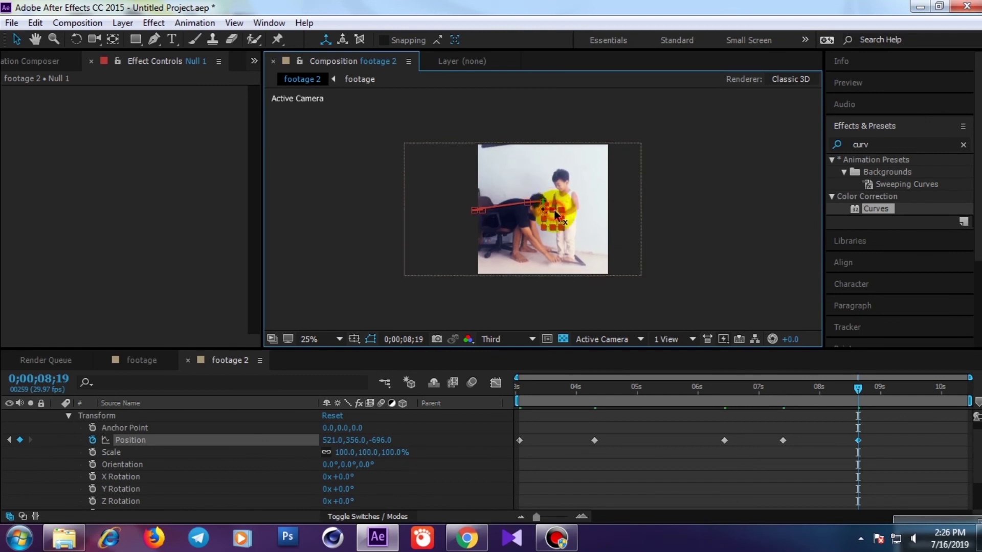
{"action": "left_click_drag", "start_coordinate": [555, 214], "coordinate": [544, 214]}
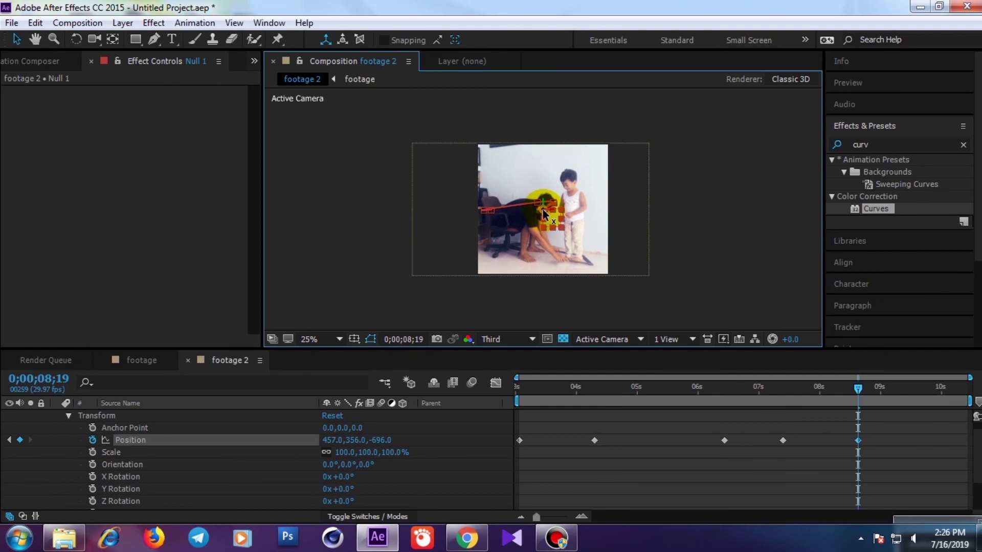
{"action": "mouse_move", "coordinate": [859, 388]}
{"action": "left_mouse_down"}
{"action": "mouse_move", "coordinate": [966, 413]}
{"action": "mouse_move", "coordinate": [965, 395]}
{"action": "left_mouse_up"}
{"action": "left_click", "coordinate": [566, 223]}
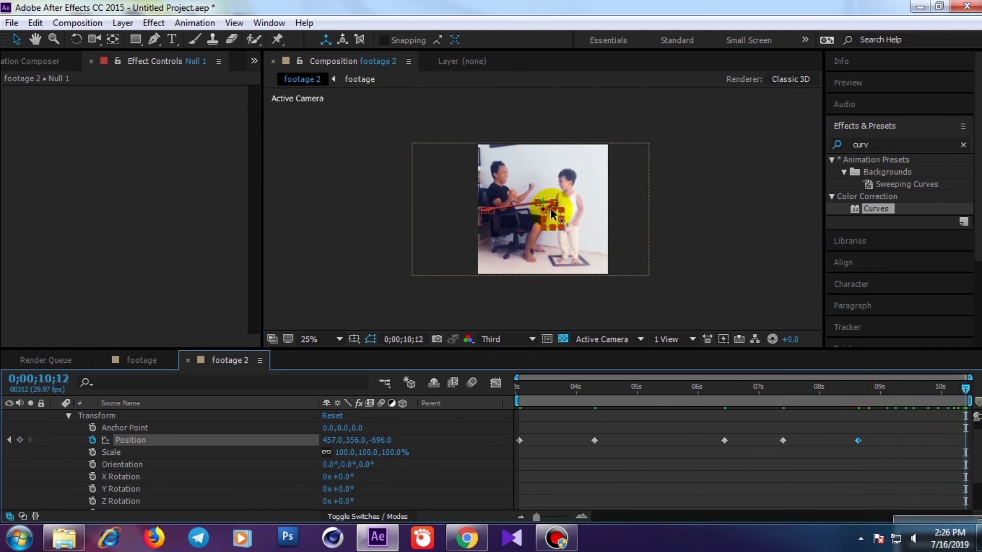
{"action": "left_click_drag", "start_coordinate": [551, 213], "coordinate": [536, 214]}
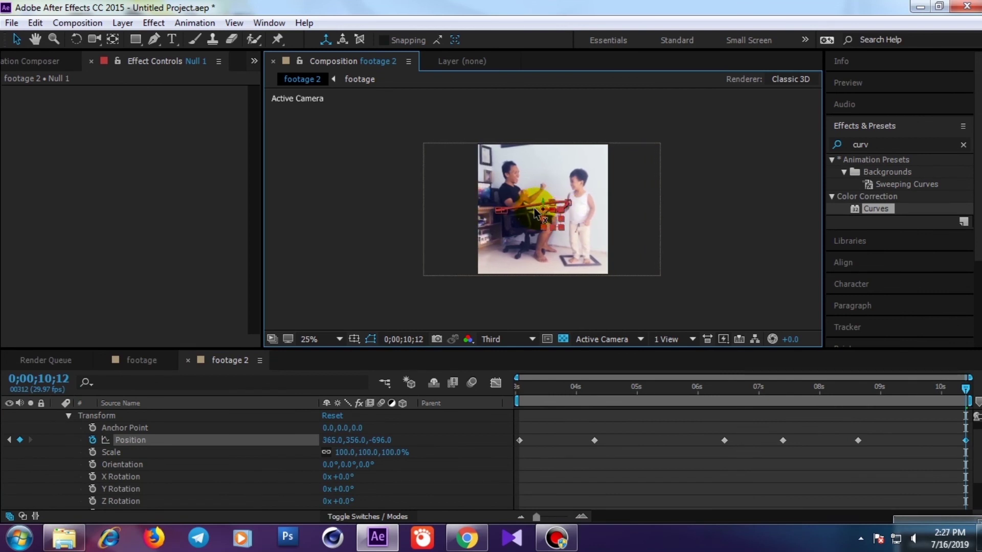
{"action": "left_click", "coordinate": [815, 417]}
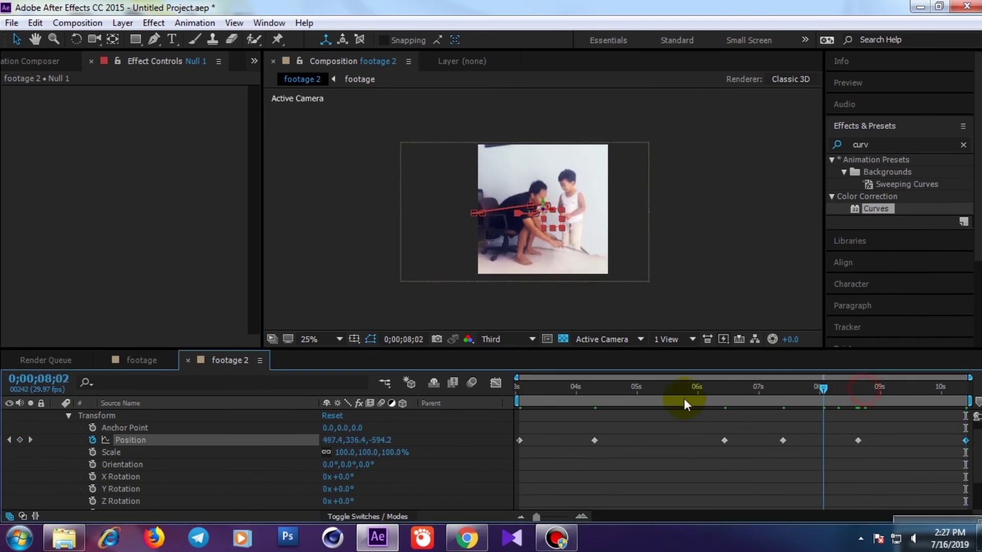
{"action": "left_click_drag", "start_coordinate": [867, 398], "coordinate": [496, 398]}
Collapse Effects & Presets and play a Full-resolution preview of the camera move from the Preview panel.
{"action": "left_click", "coordinate": [857, 132]}
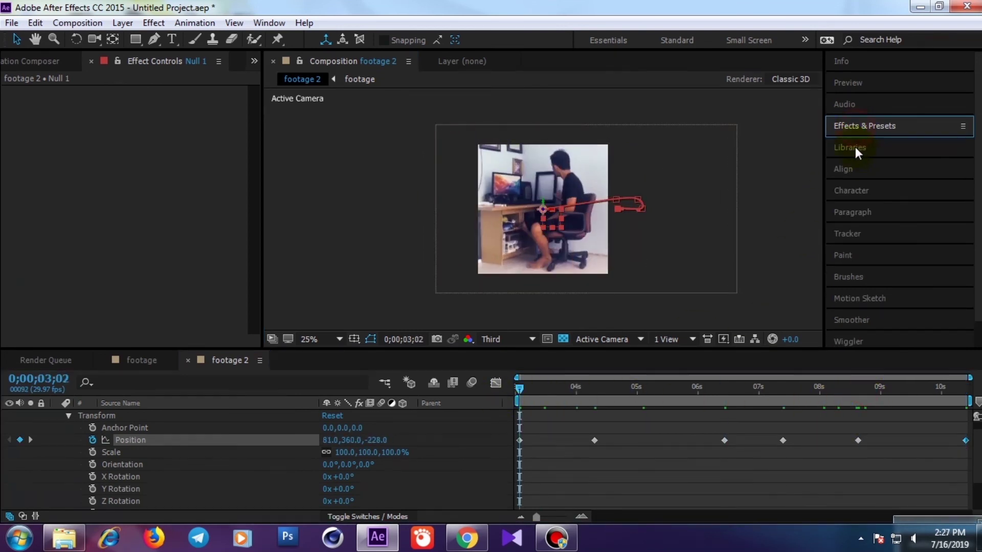
{"action": "left_click", "coordinate": [860, 84]}
{"action": "left_click", "coordinate": [875, 102]}
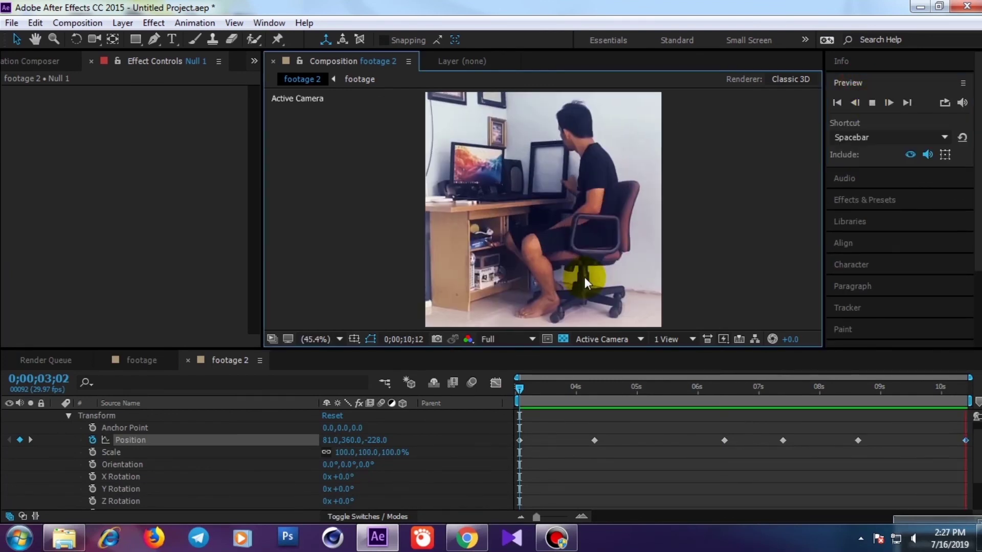